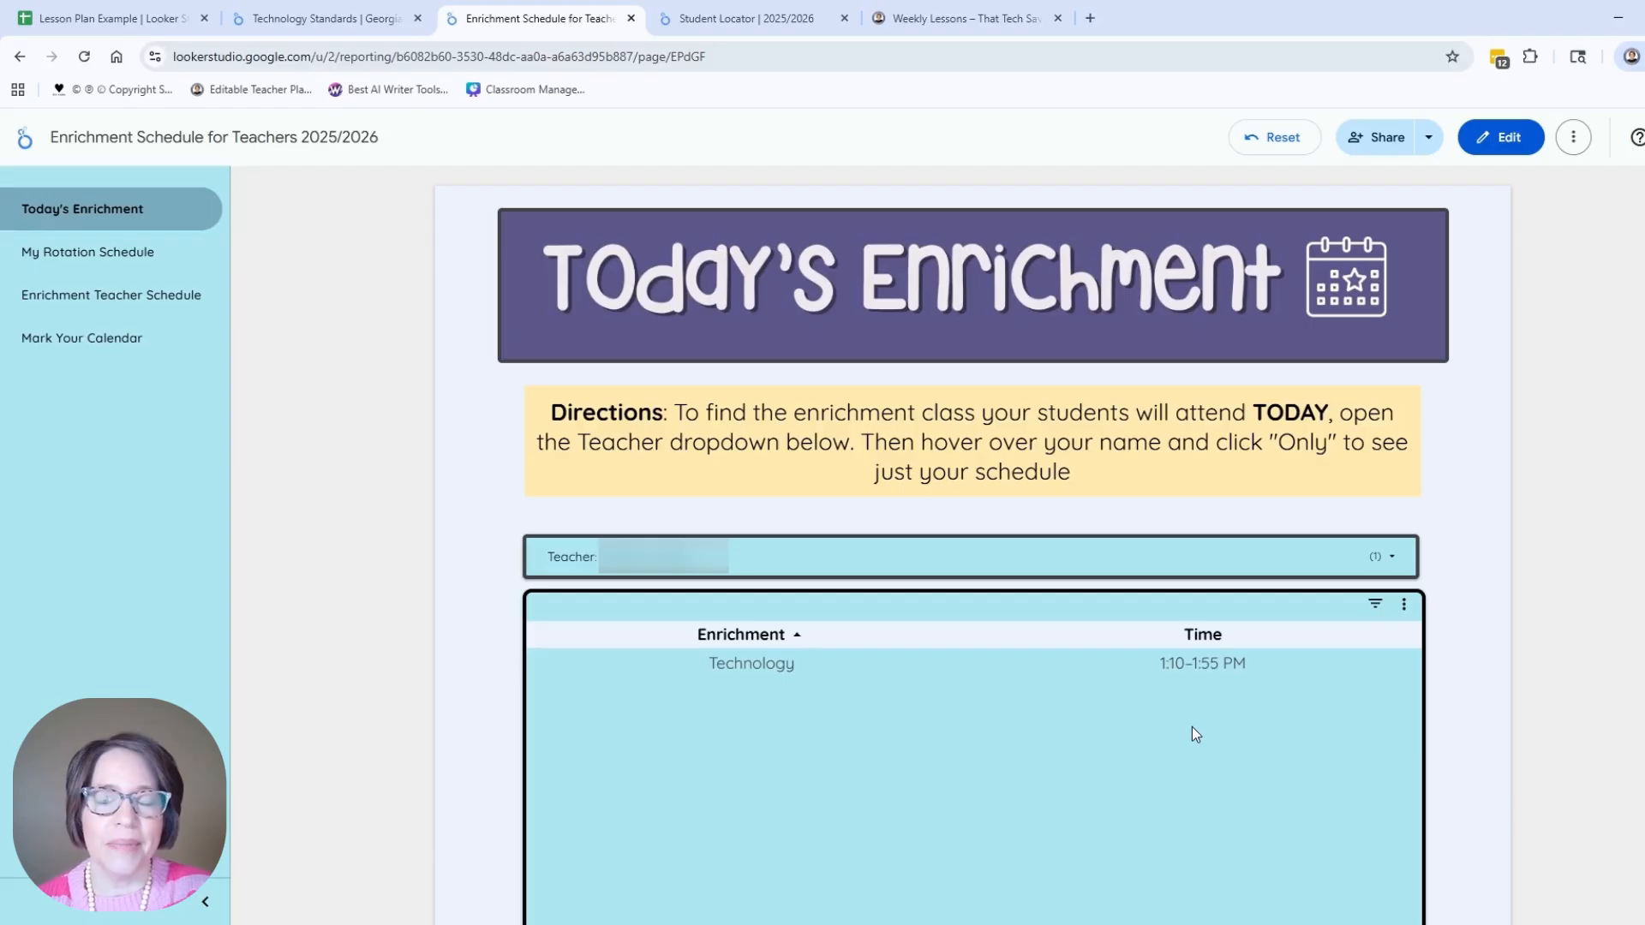
Step: Review the Enrichment Teacher Schedule and Mark Your Calendar pages, then open a new browser tab
click(135, 296)
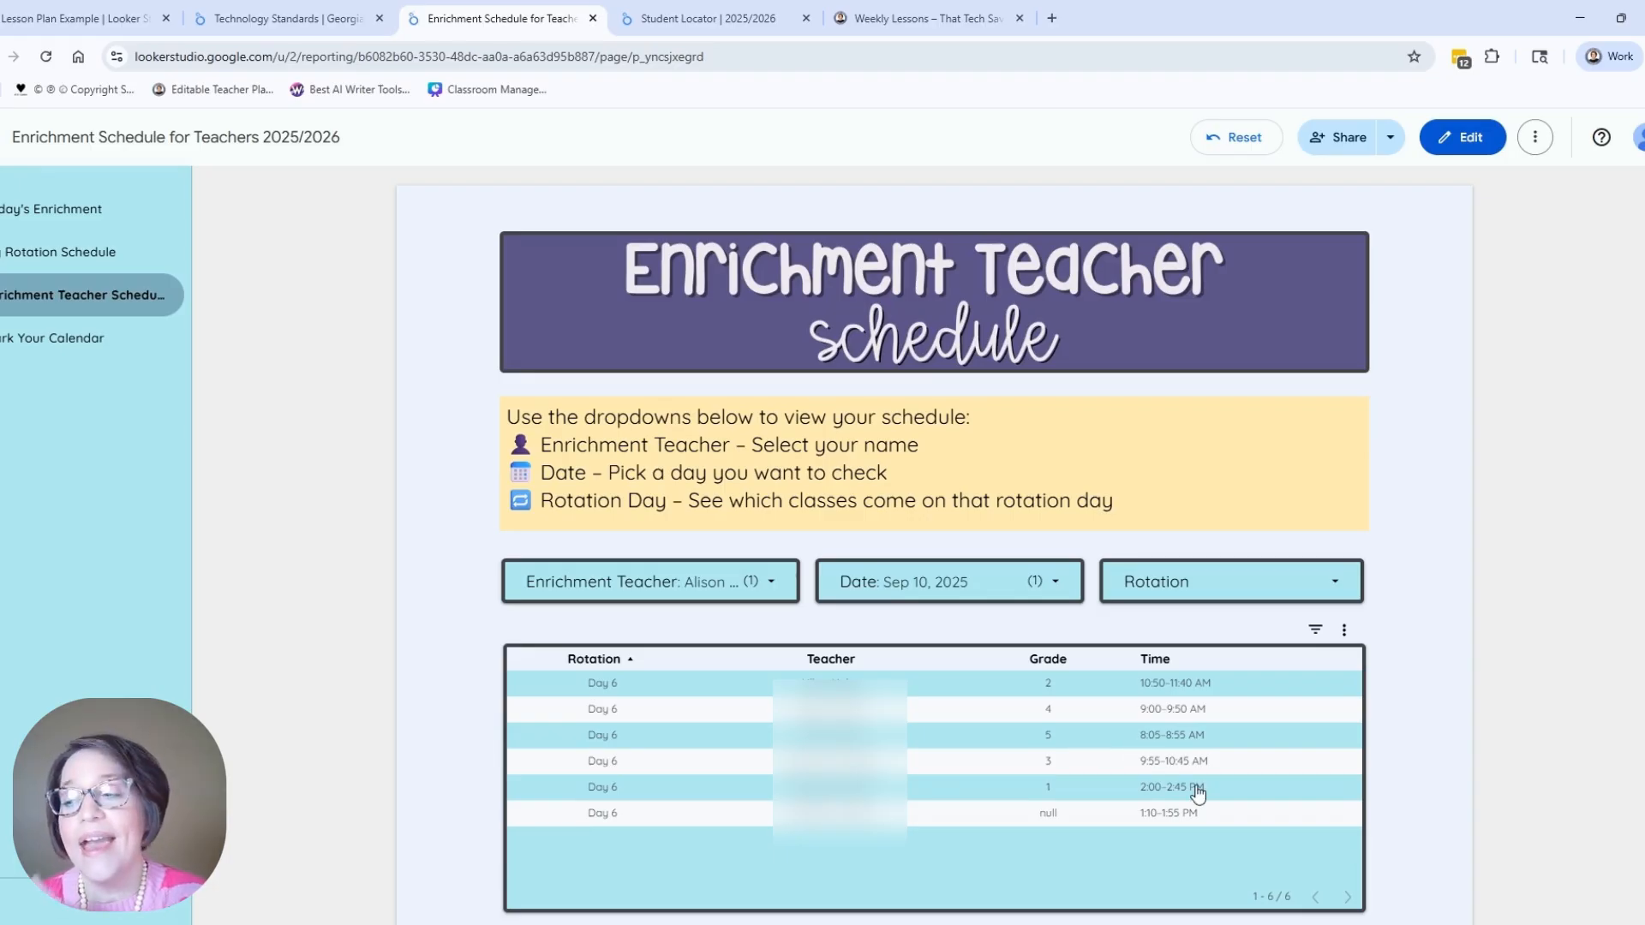
click(53, 337)
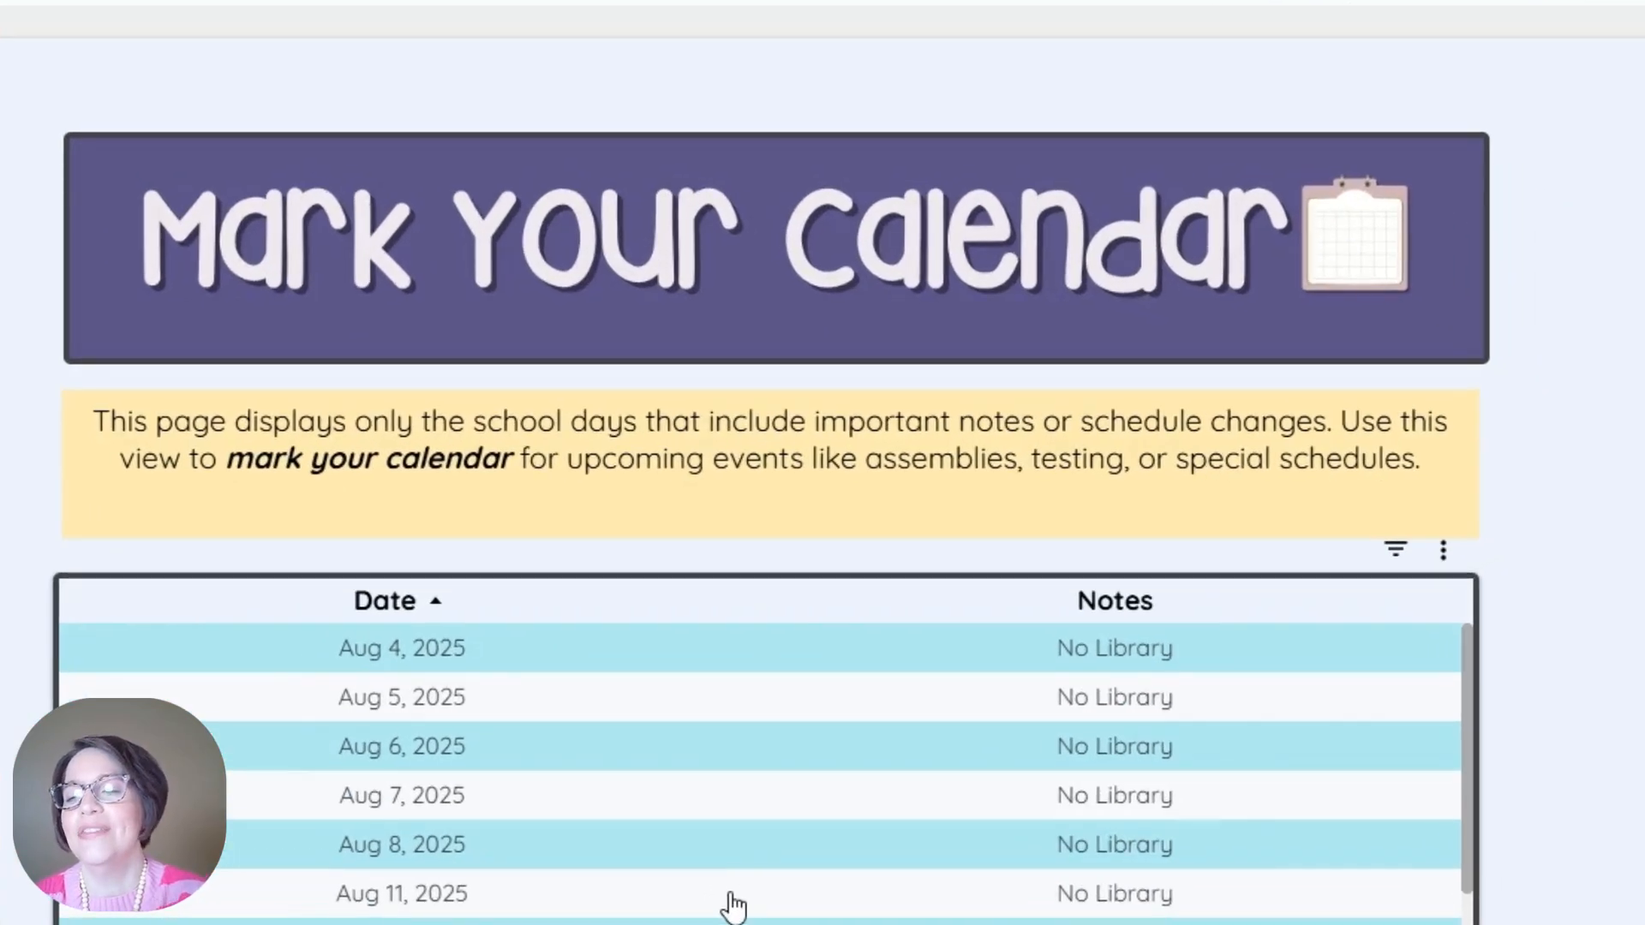
scroll(734, 907, down, 15)
scroll(735, 907, up, 15)
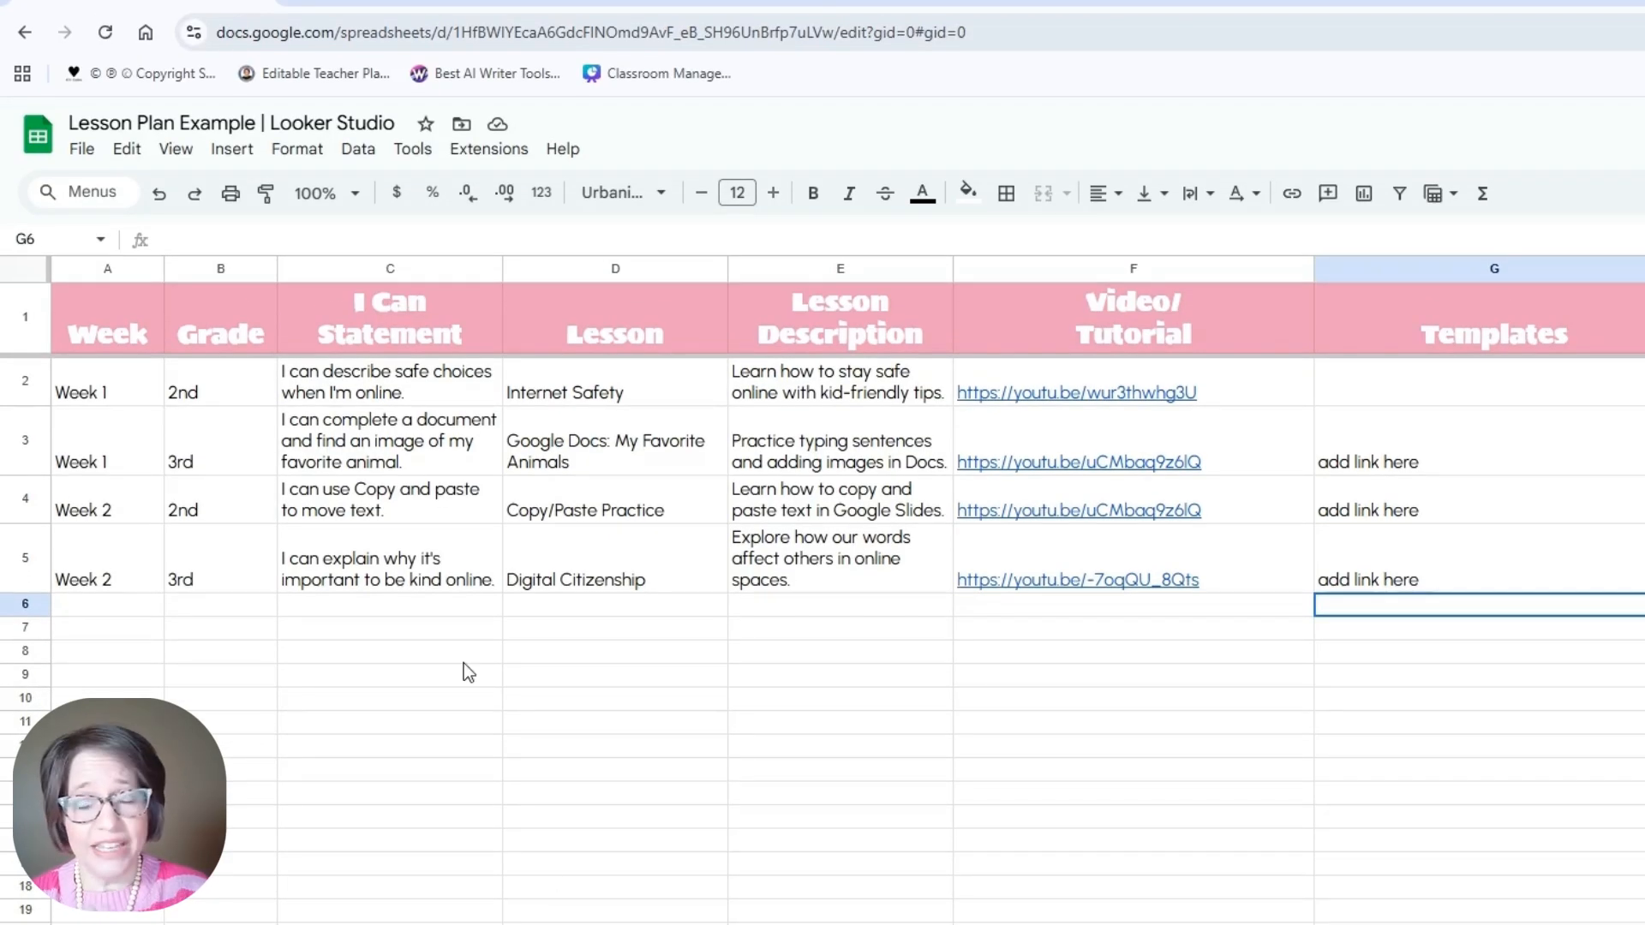
click(1371, 2)
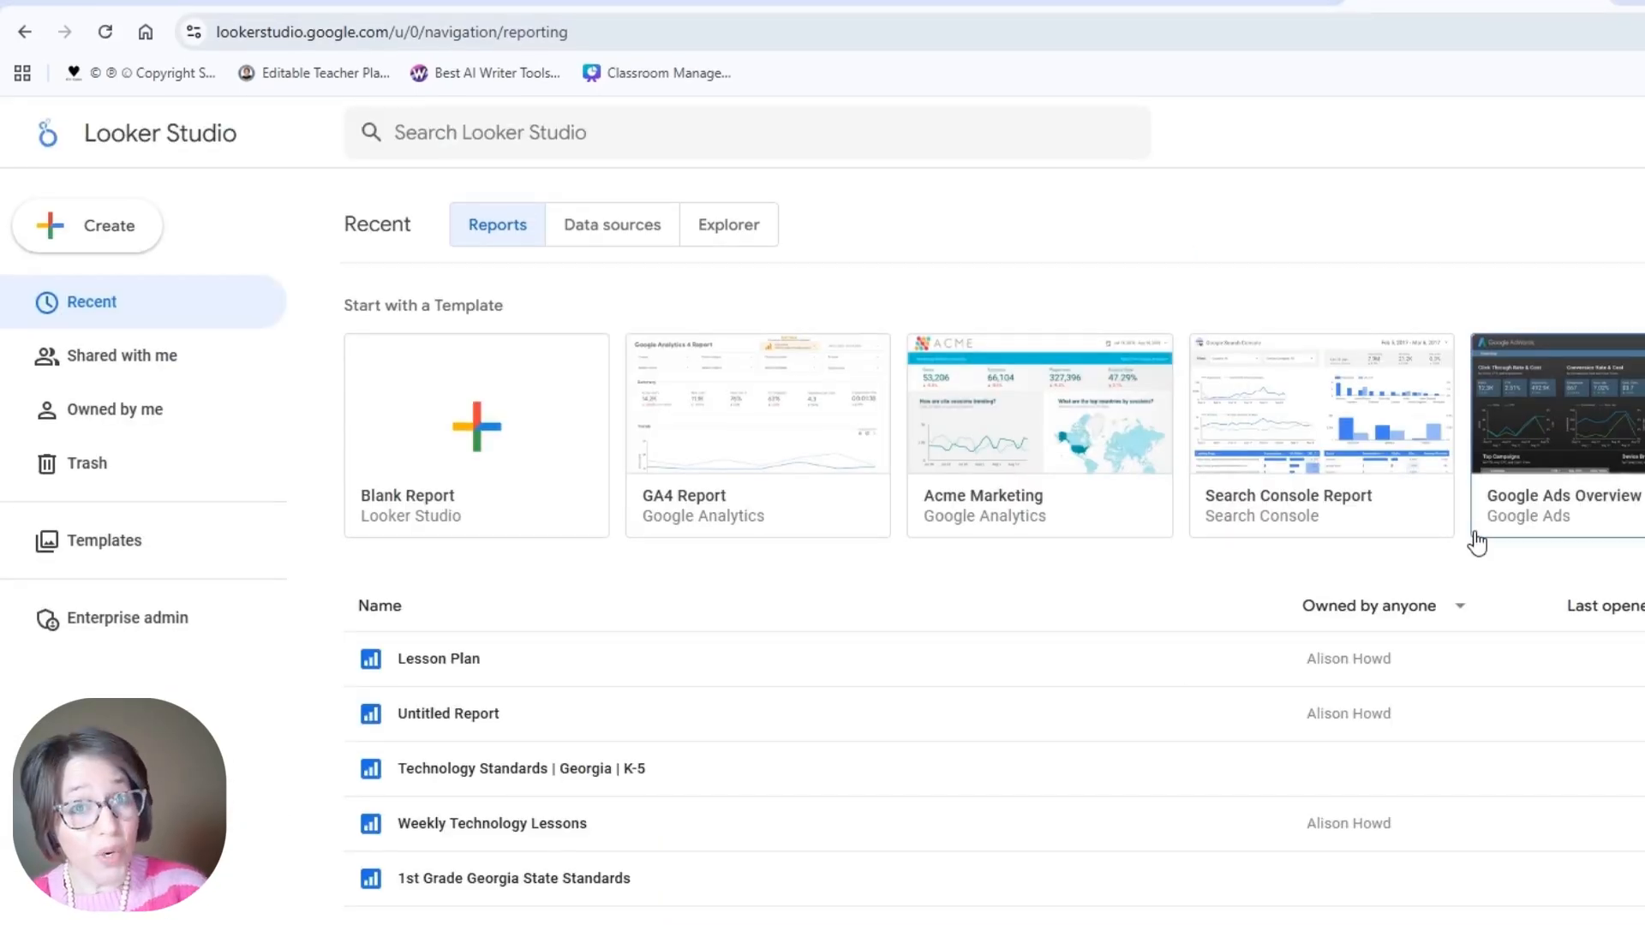
Step: Create a blank report using the Lesson Plan Example spreadsheet through the Google Sheets connector
click(488, 420)
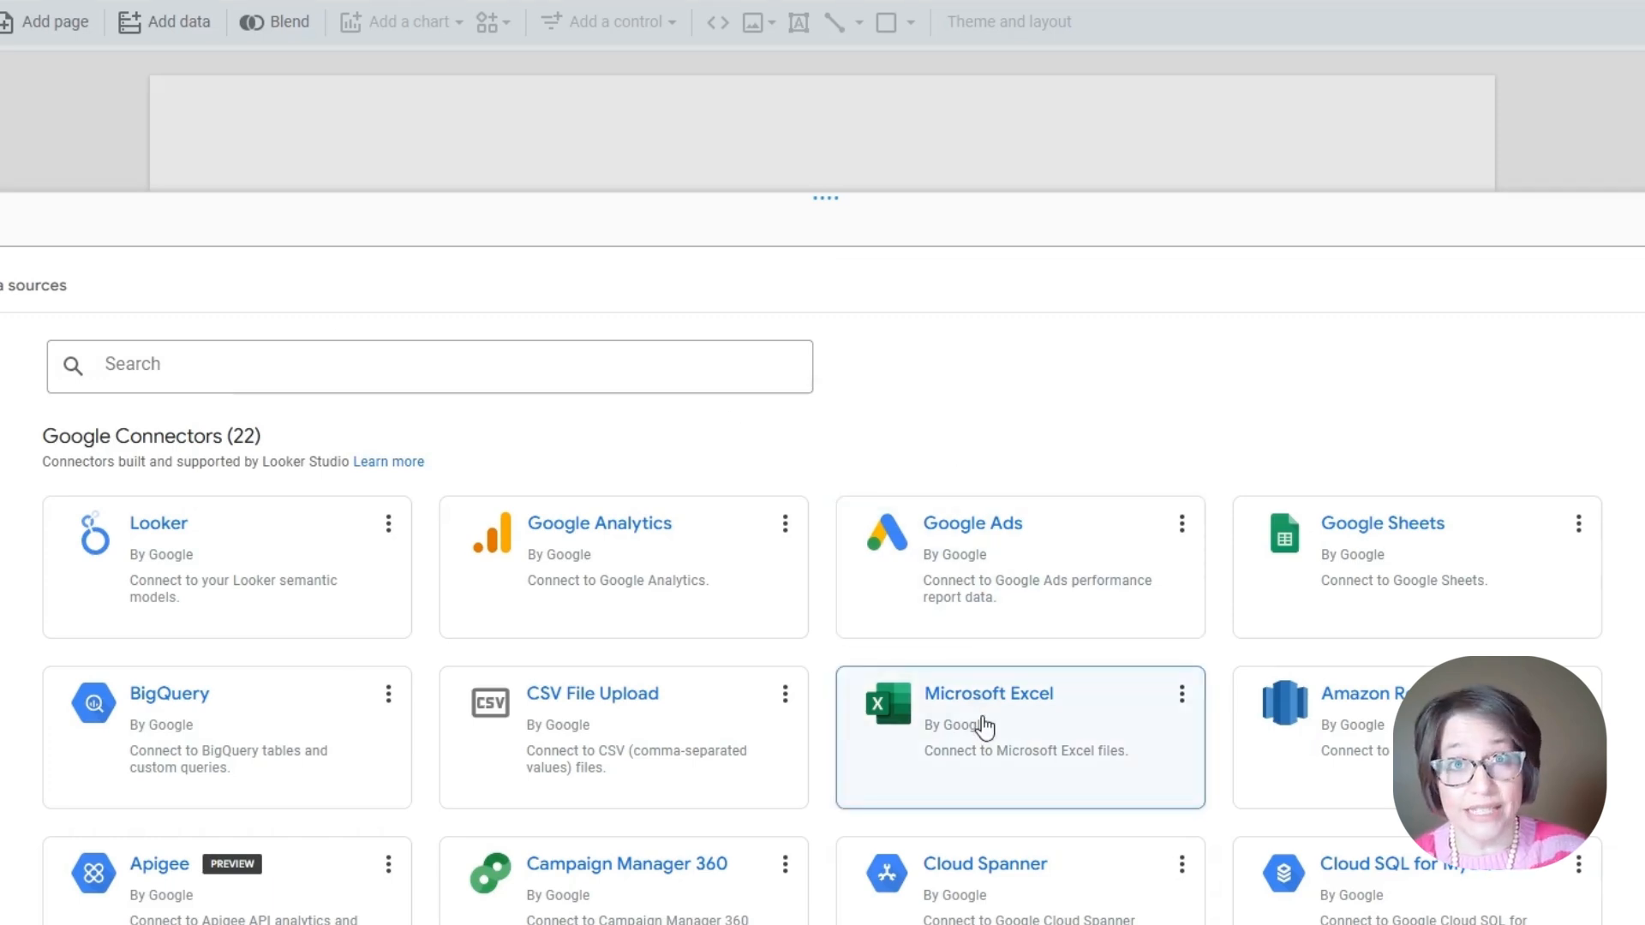
click(1367, 565)
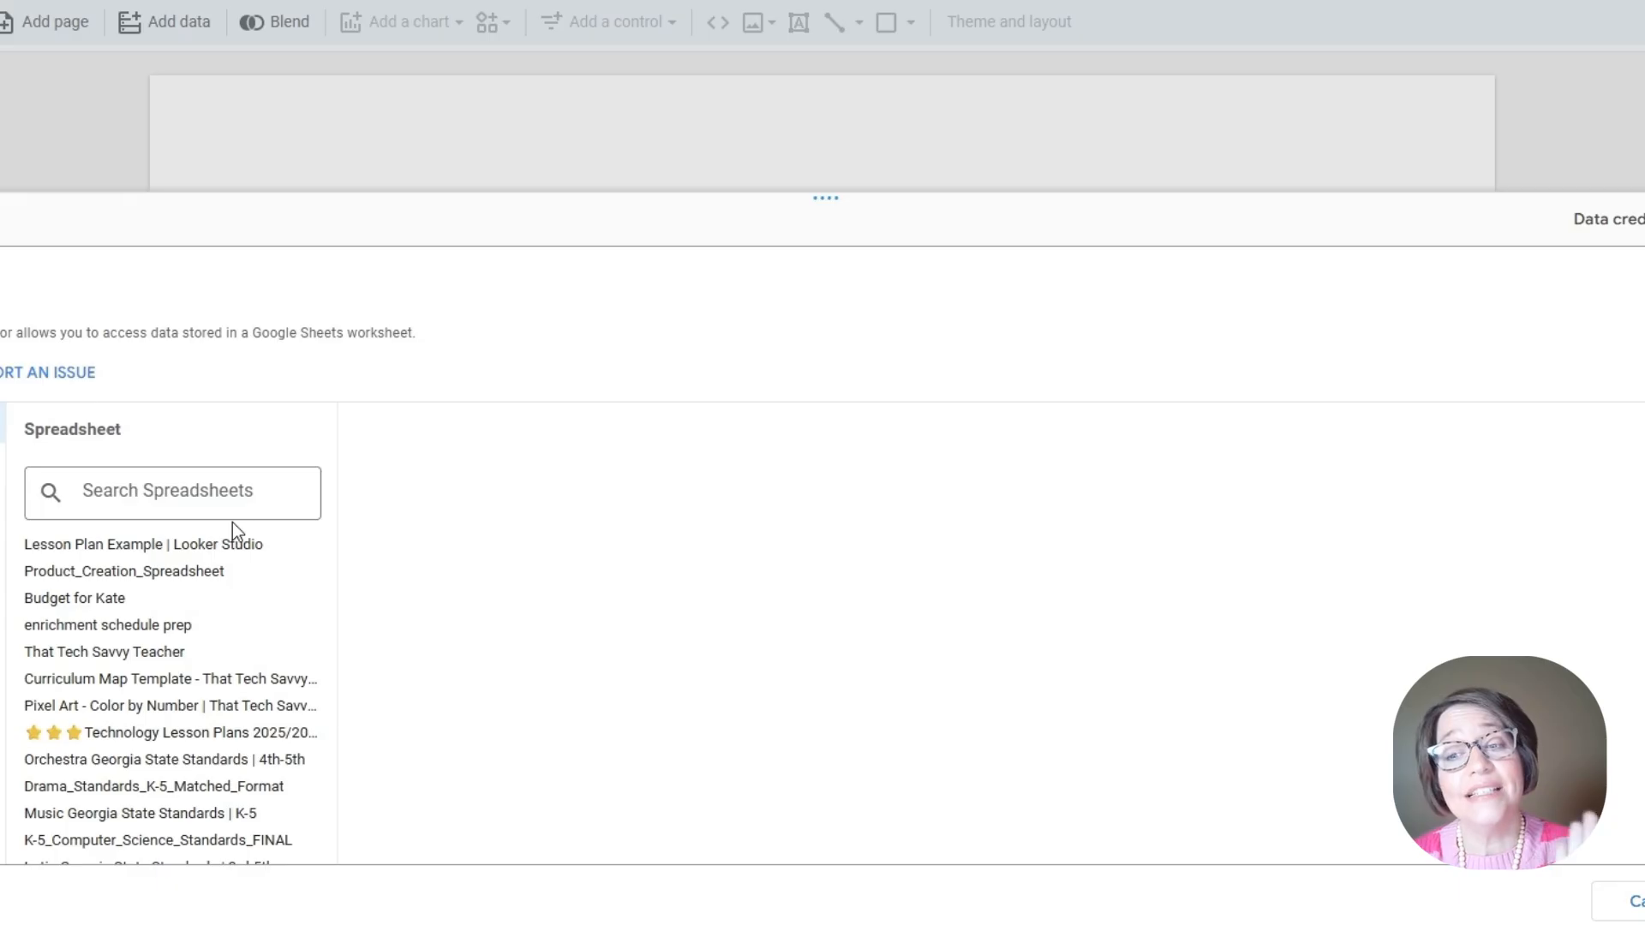
scroll(231, 549, down, 2)
scroll(231, 553, up, 2)
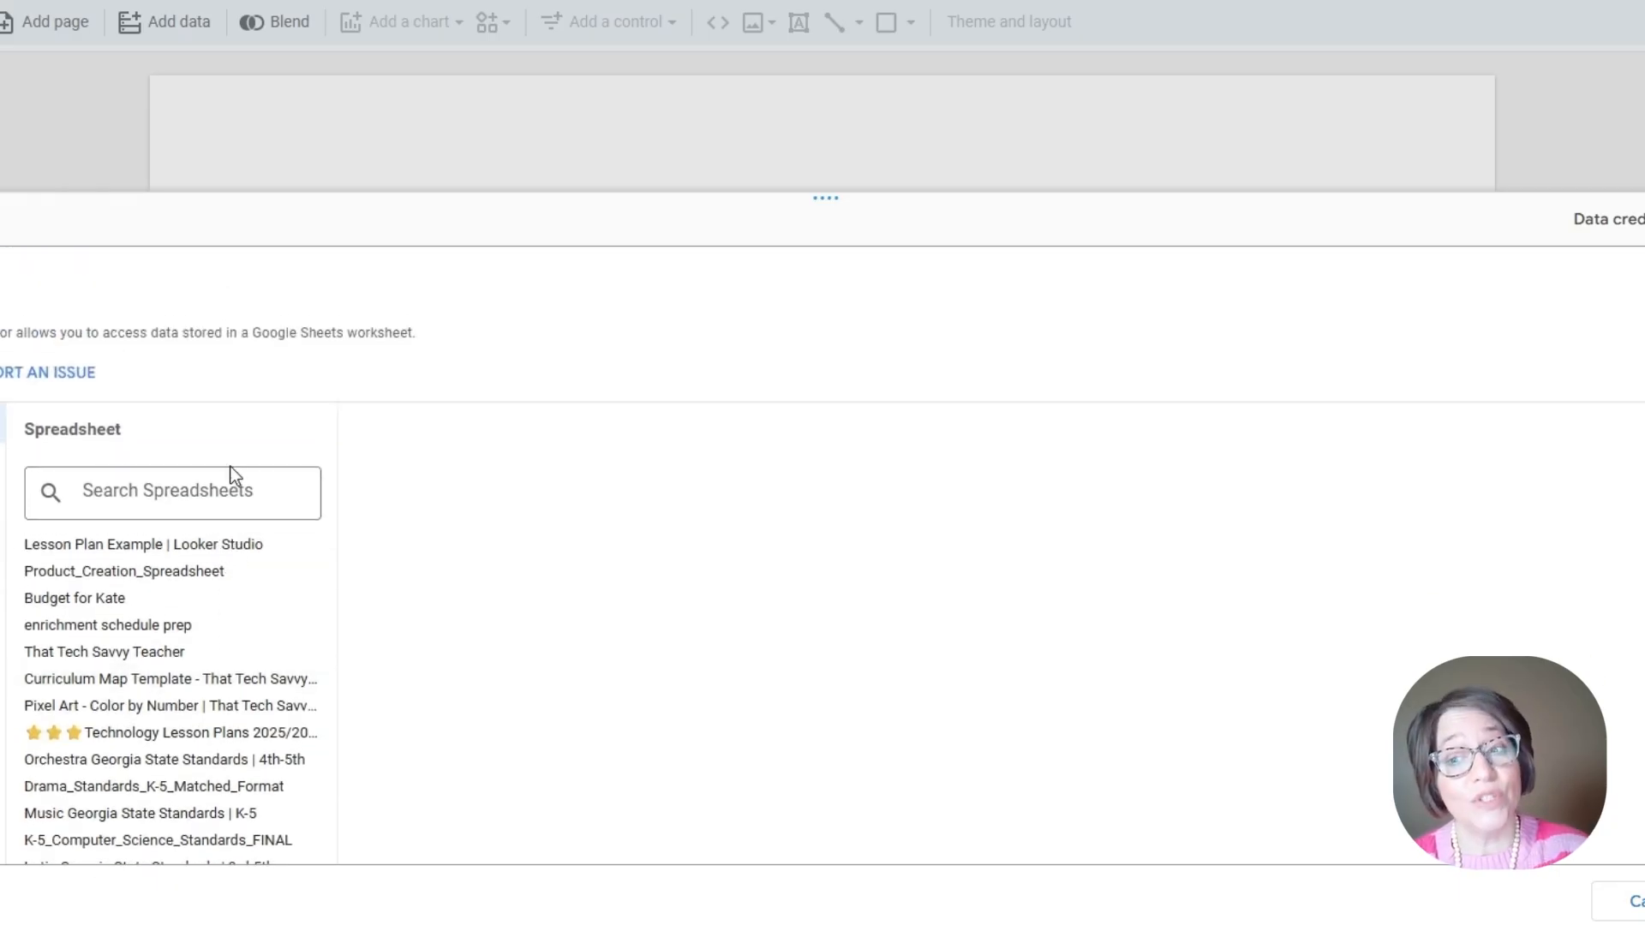
scroll(206, 600, down, 2)
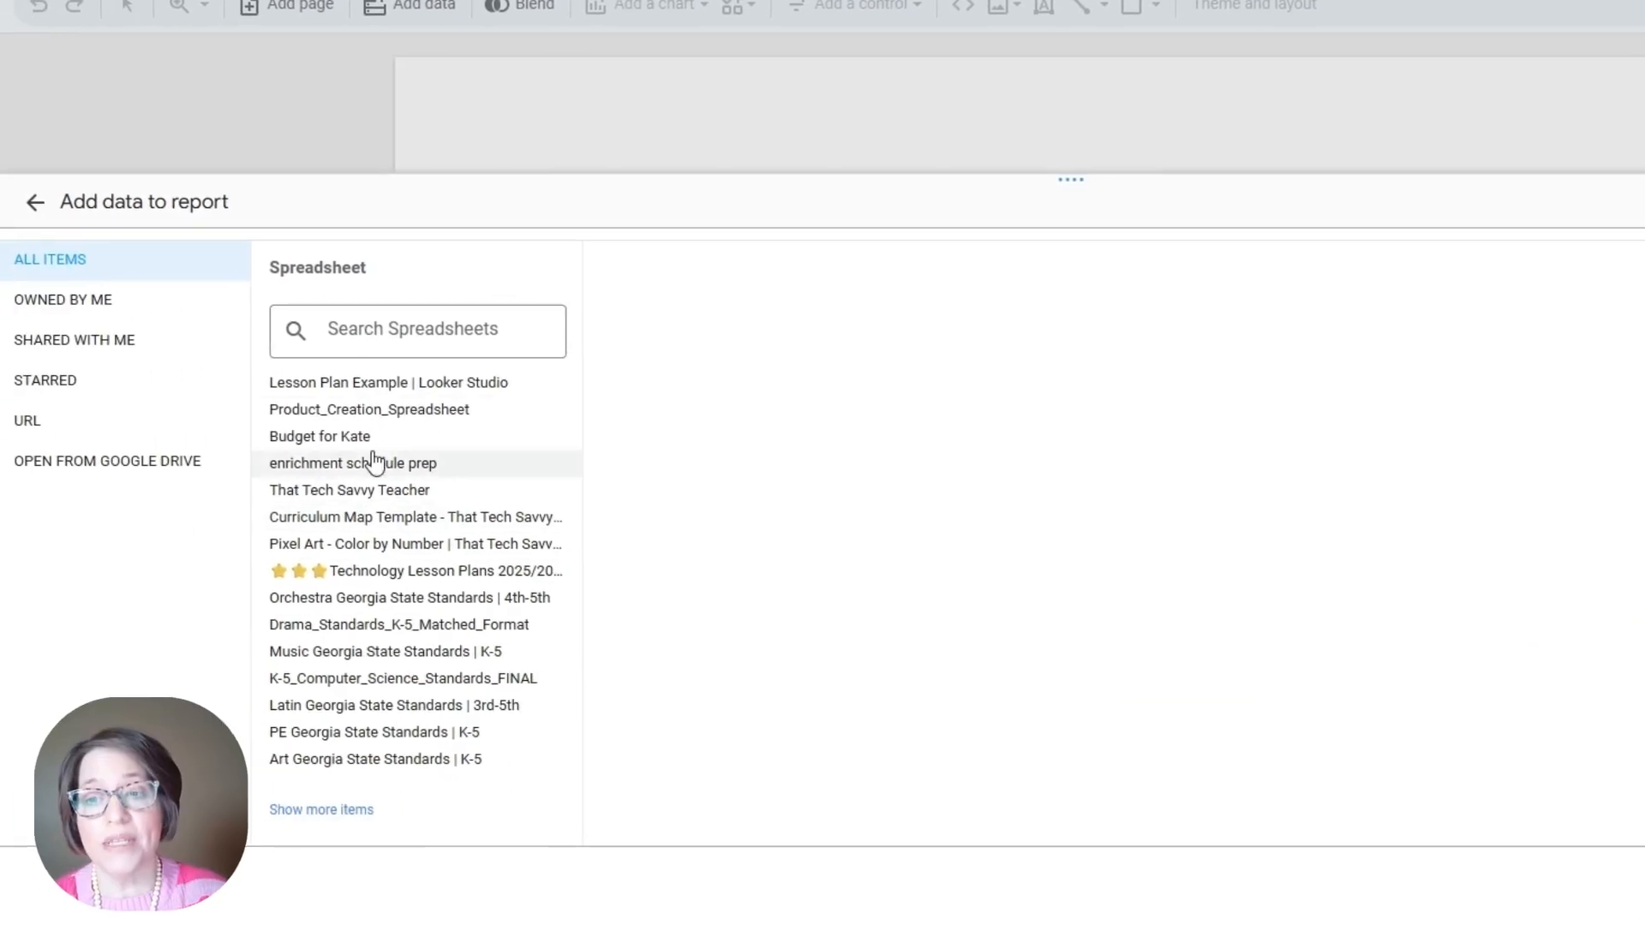
click(374, 388)
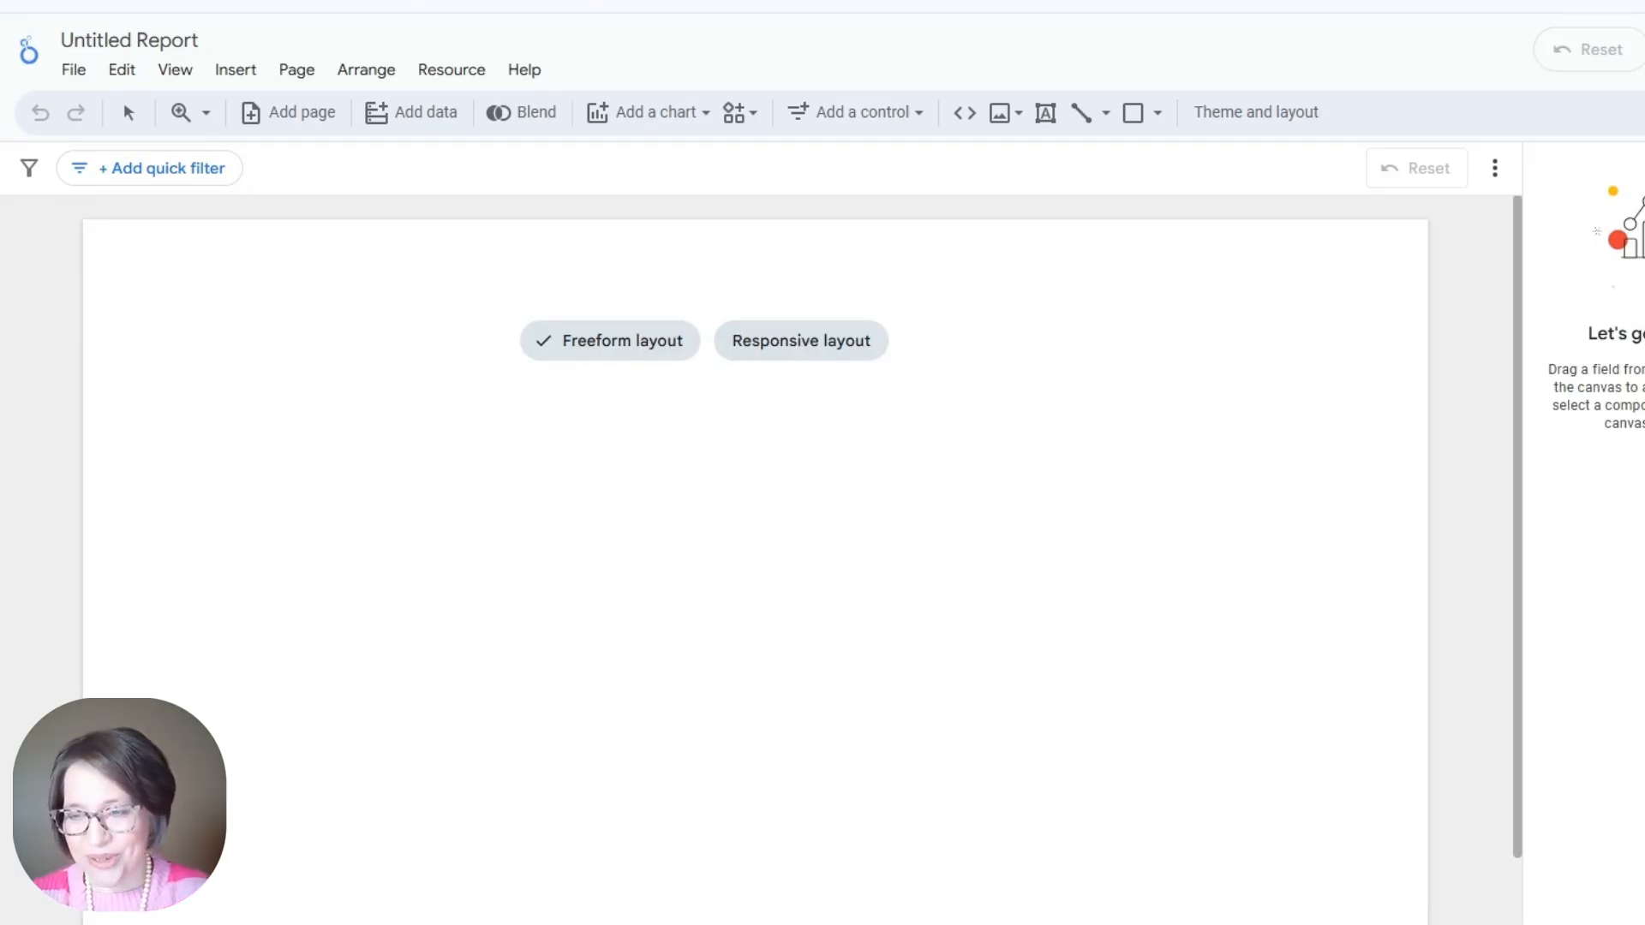
Step: Place a table chart at the lower left of the page and stretch it wide
click(647, 112)
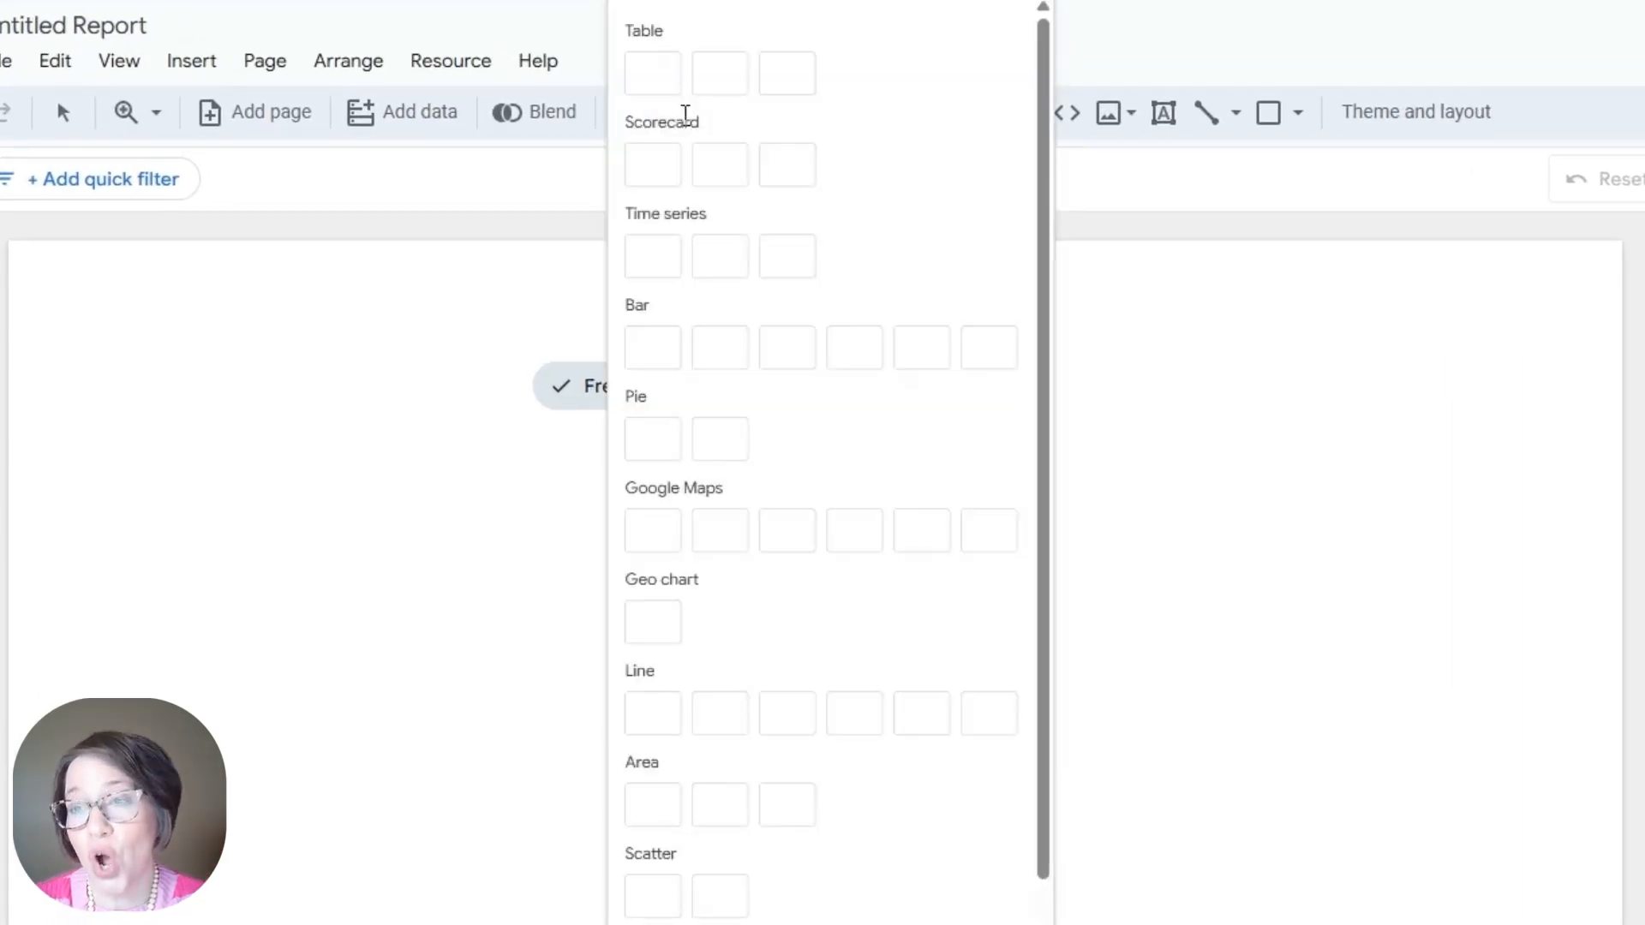
click(653, 83)
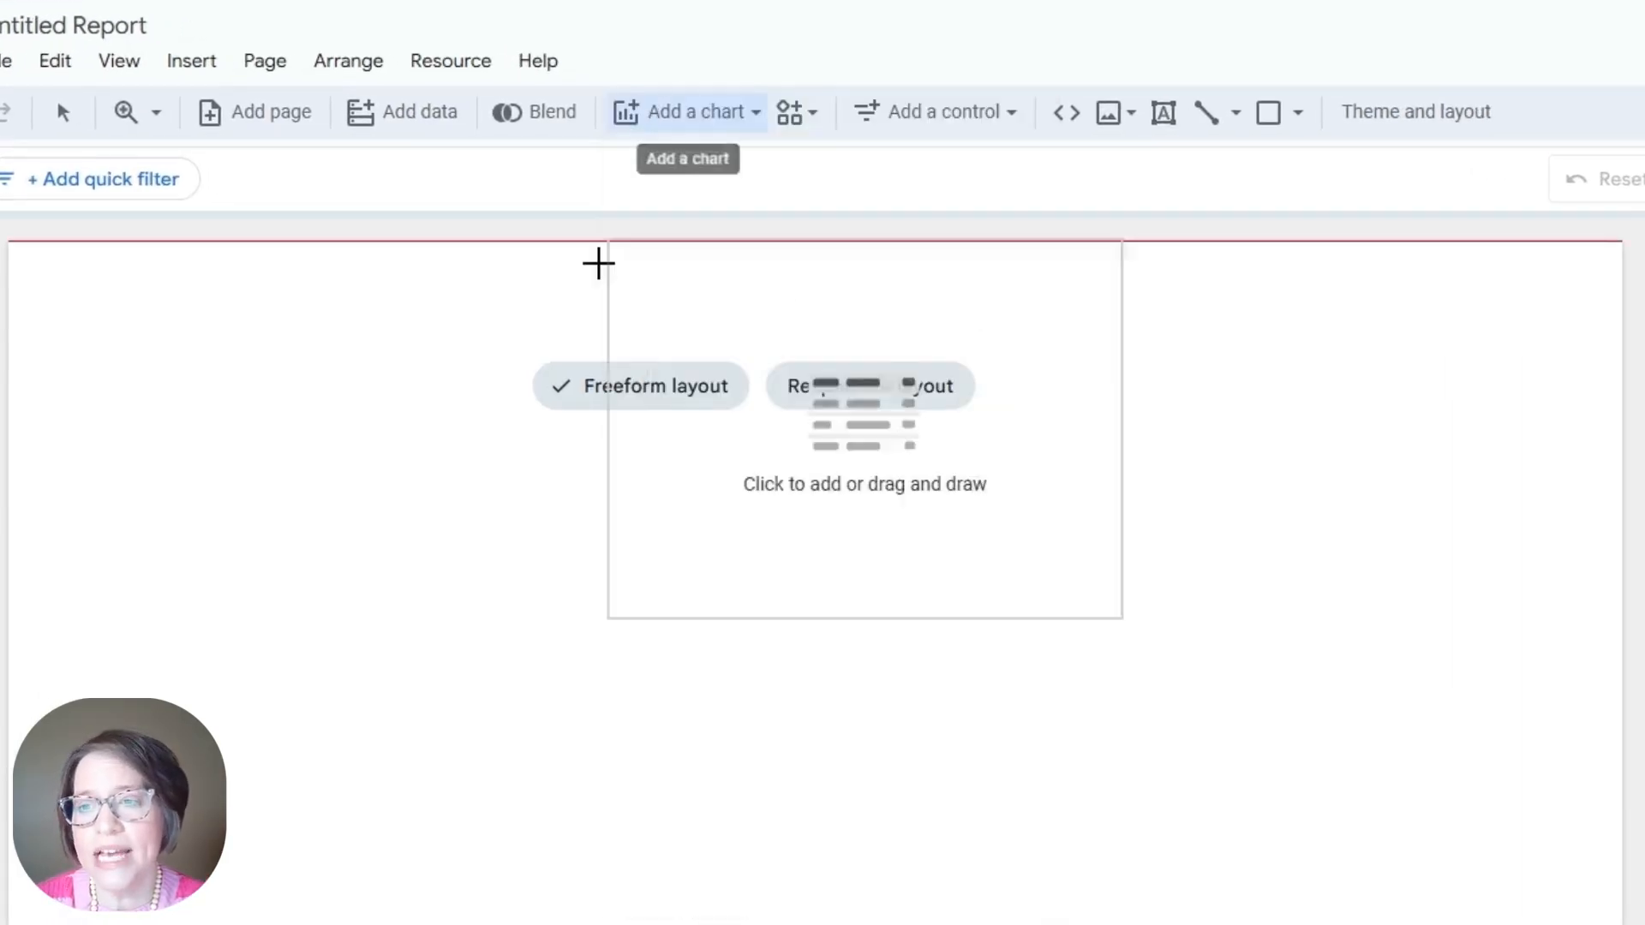
key(Escape)
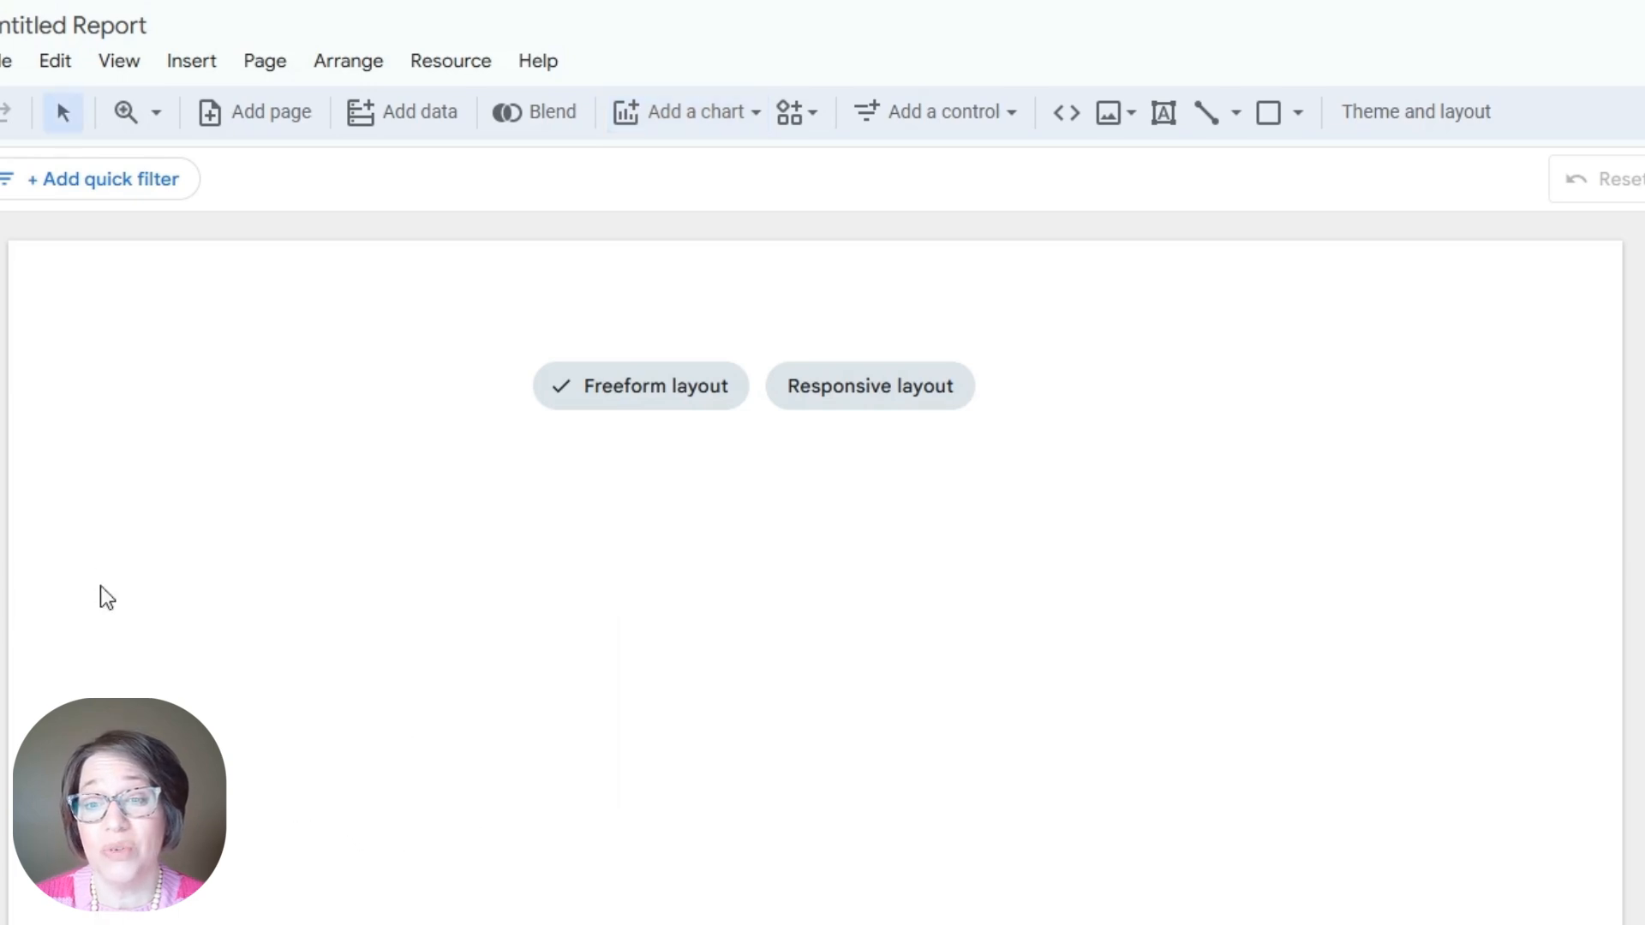
click(146, 602)
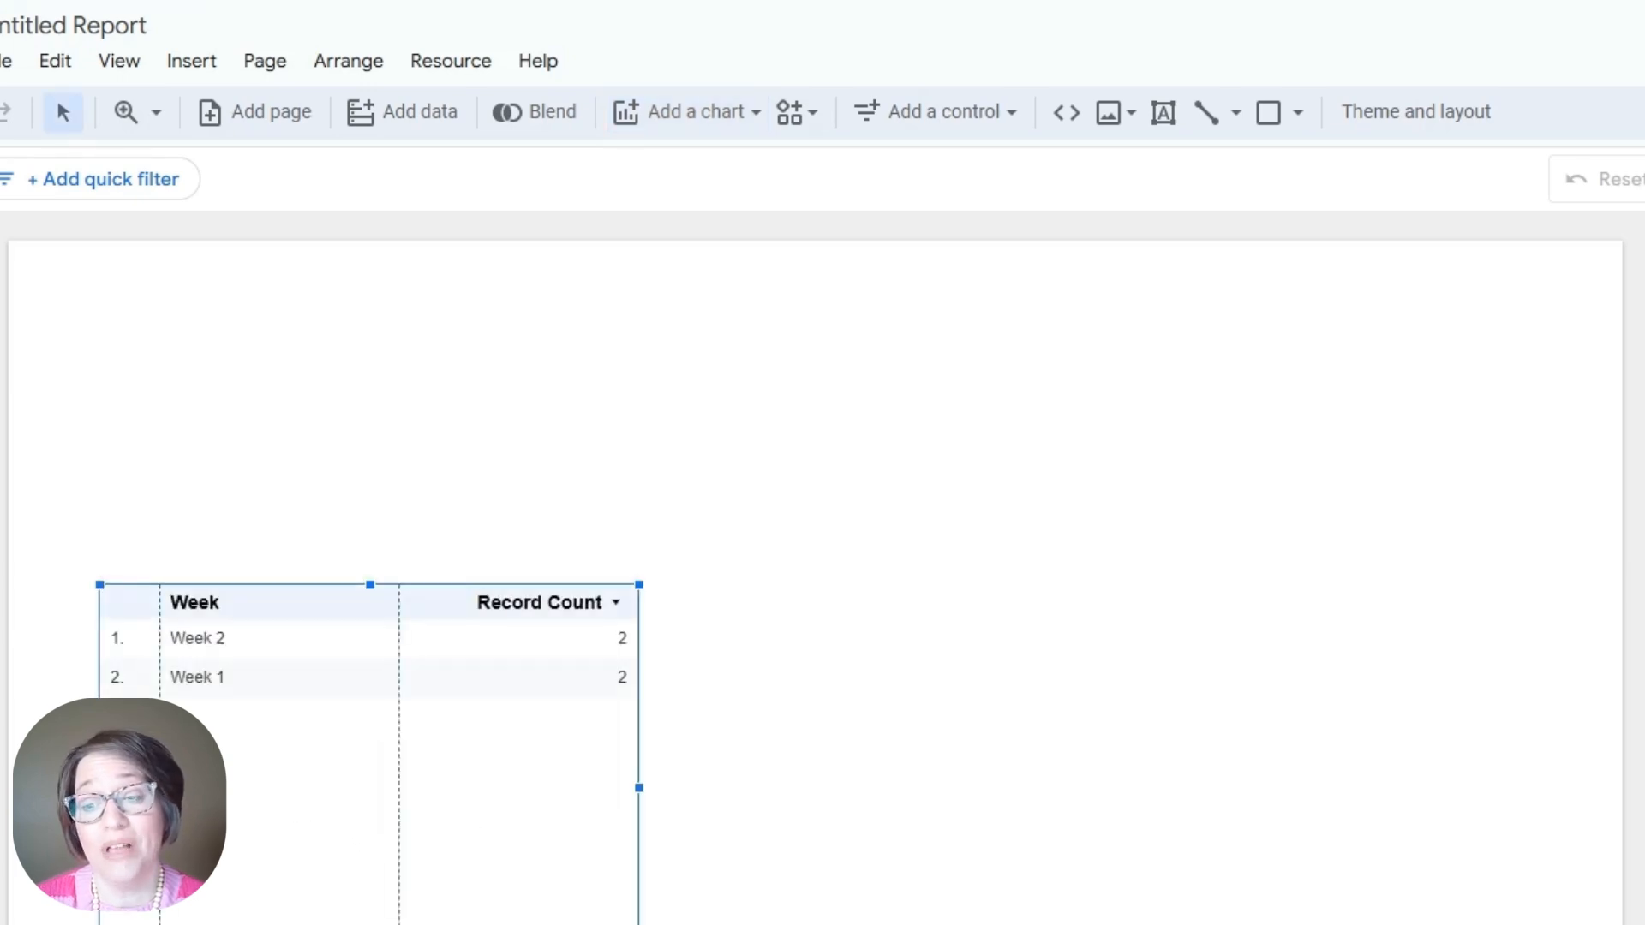
drag(639, 924, 1538, 924)
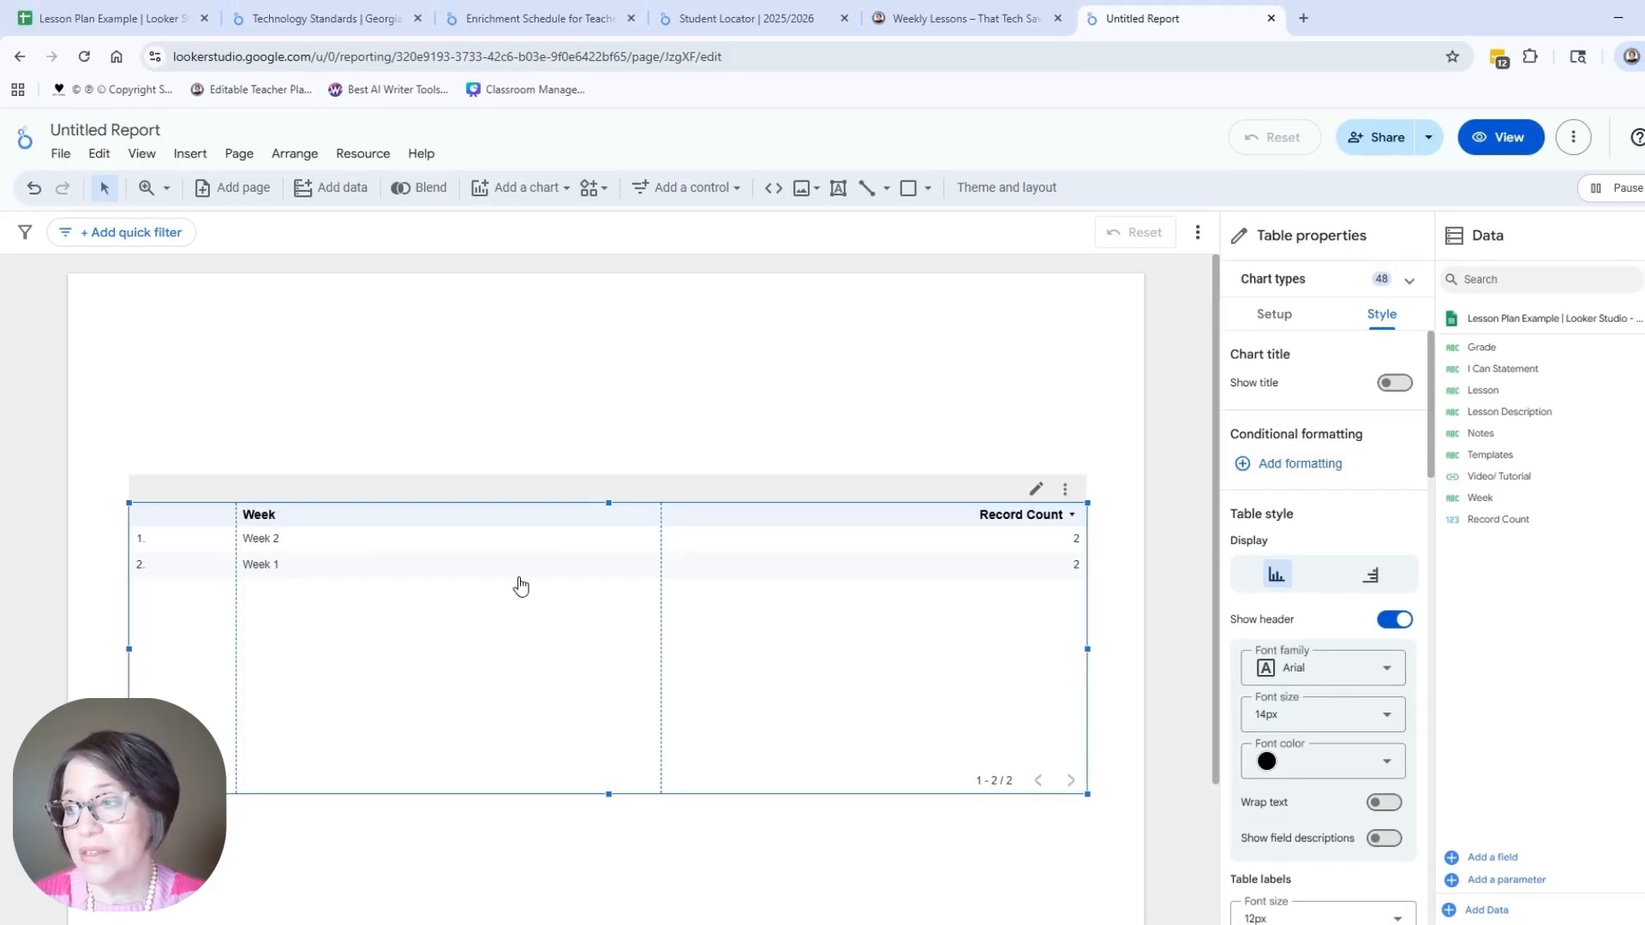
click(1274, 314)
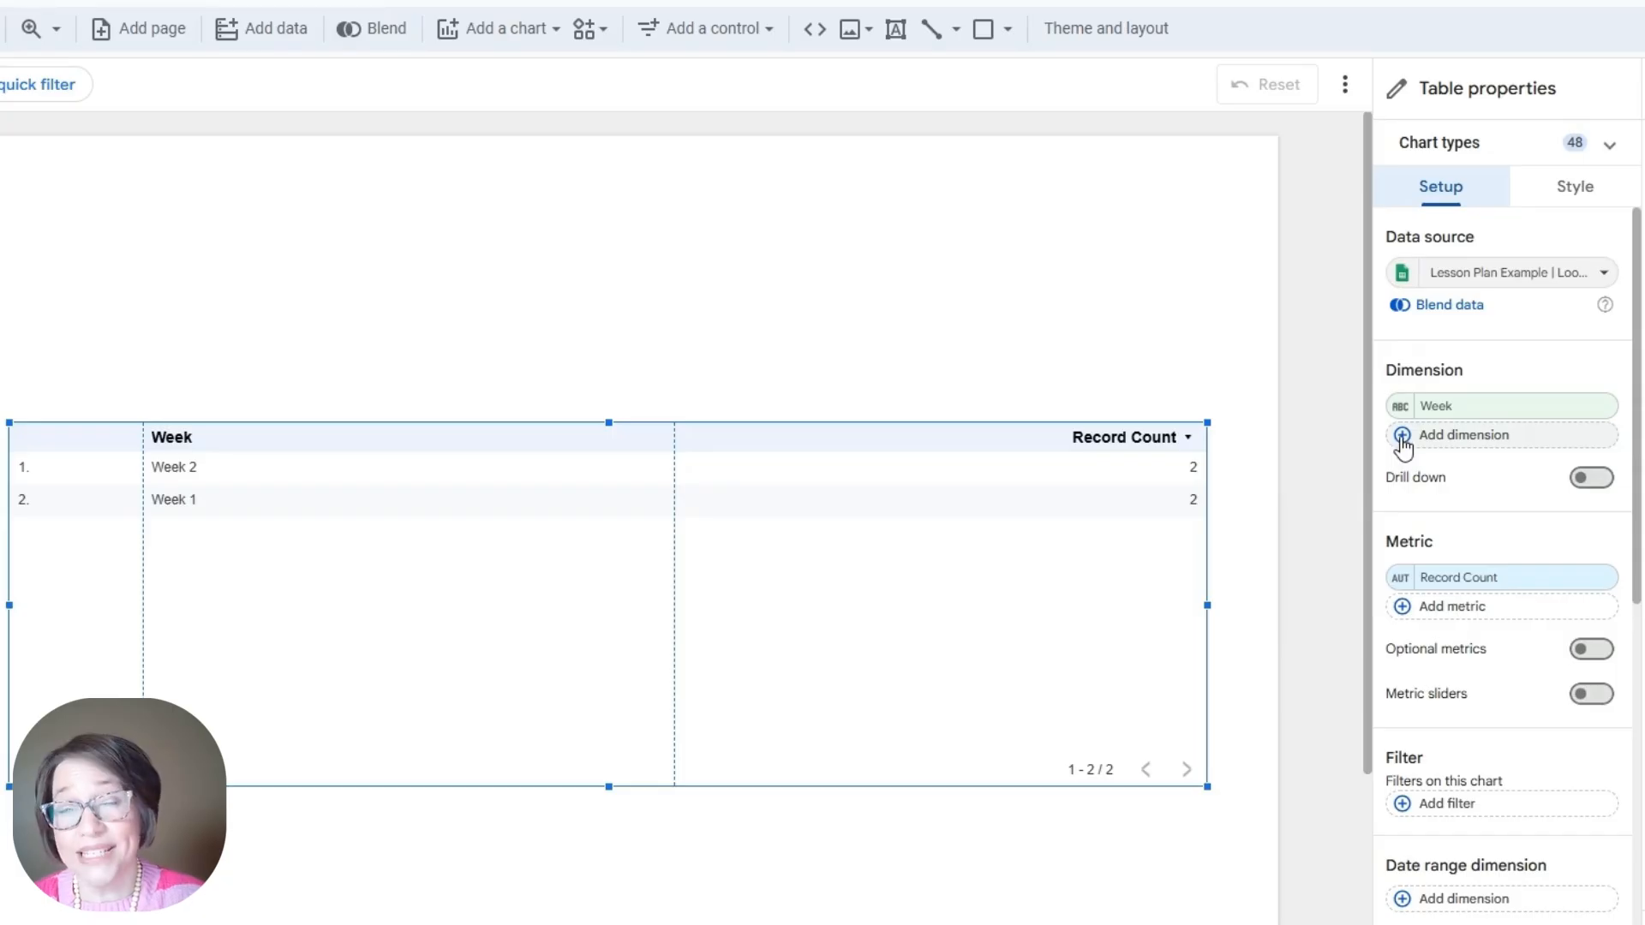
Step: Add Grade, Lesson and Lesson Description as table dimensions
click(1402, 435)
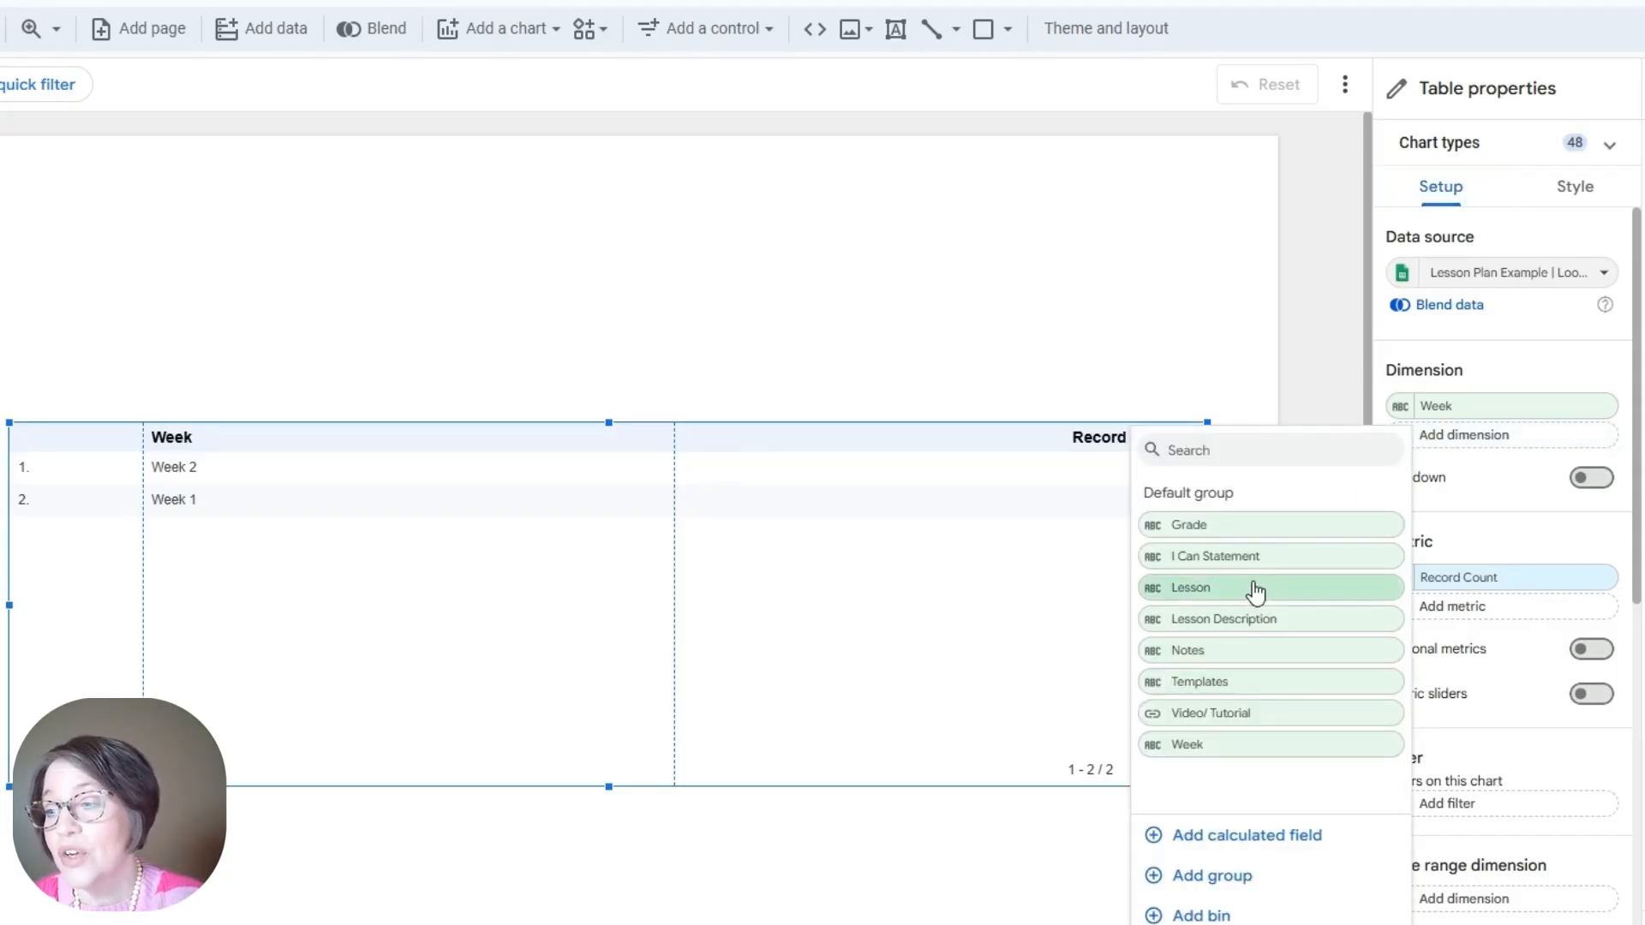
click(1252, 524)
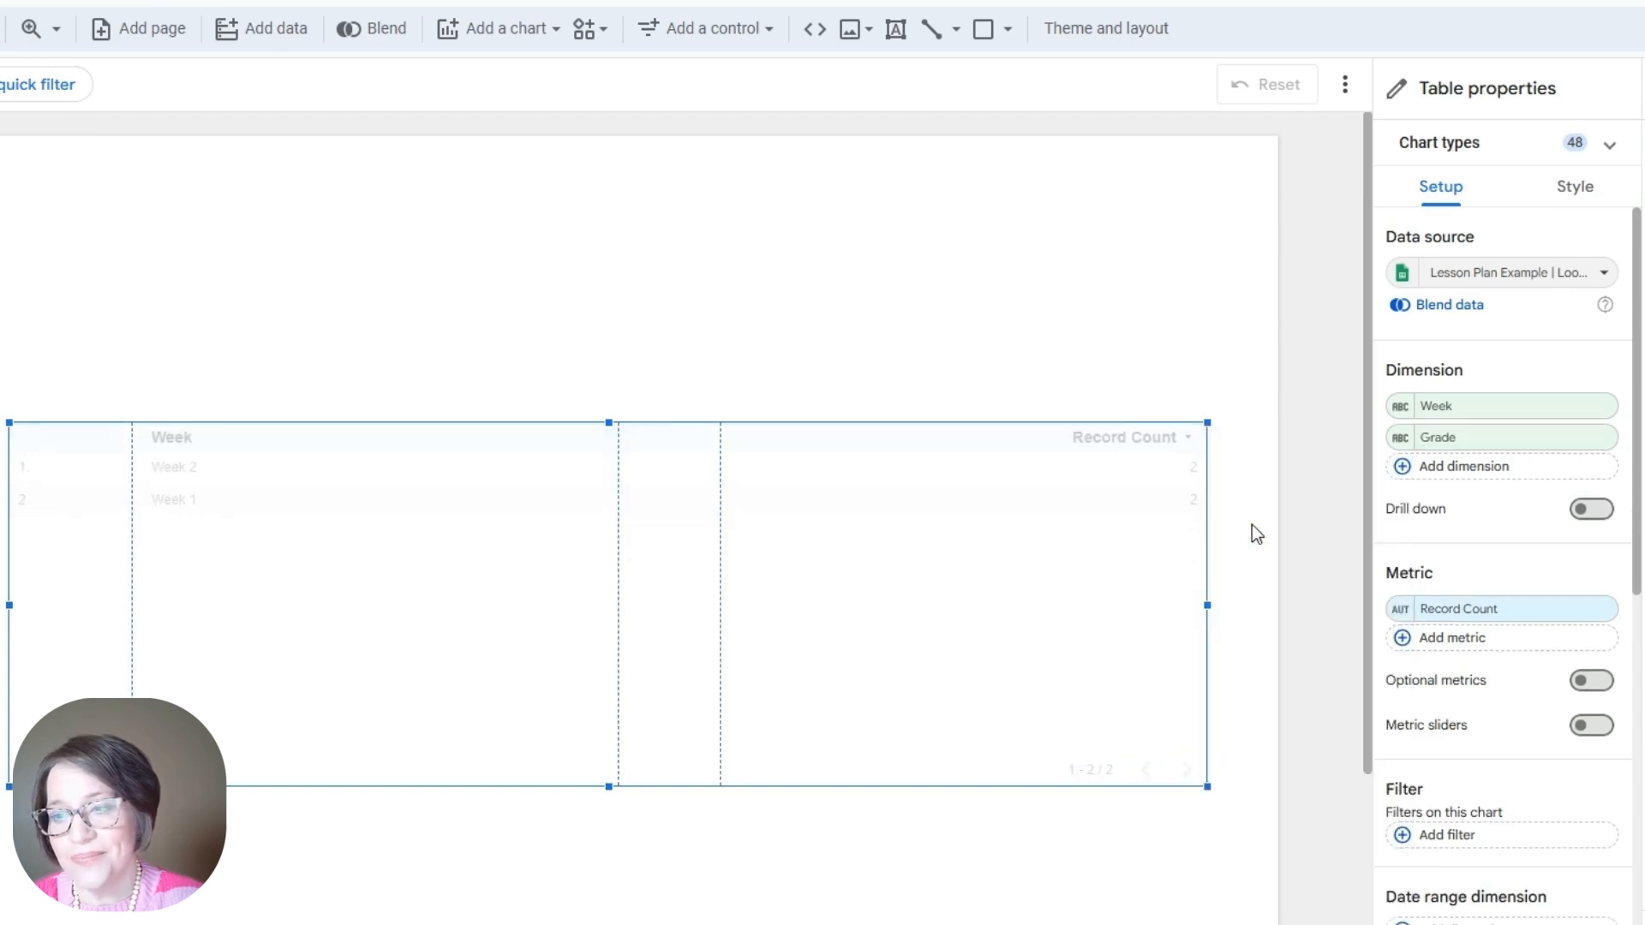
click(1428, 466)
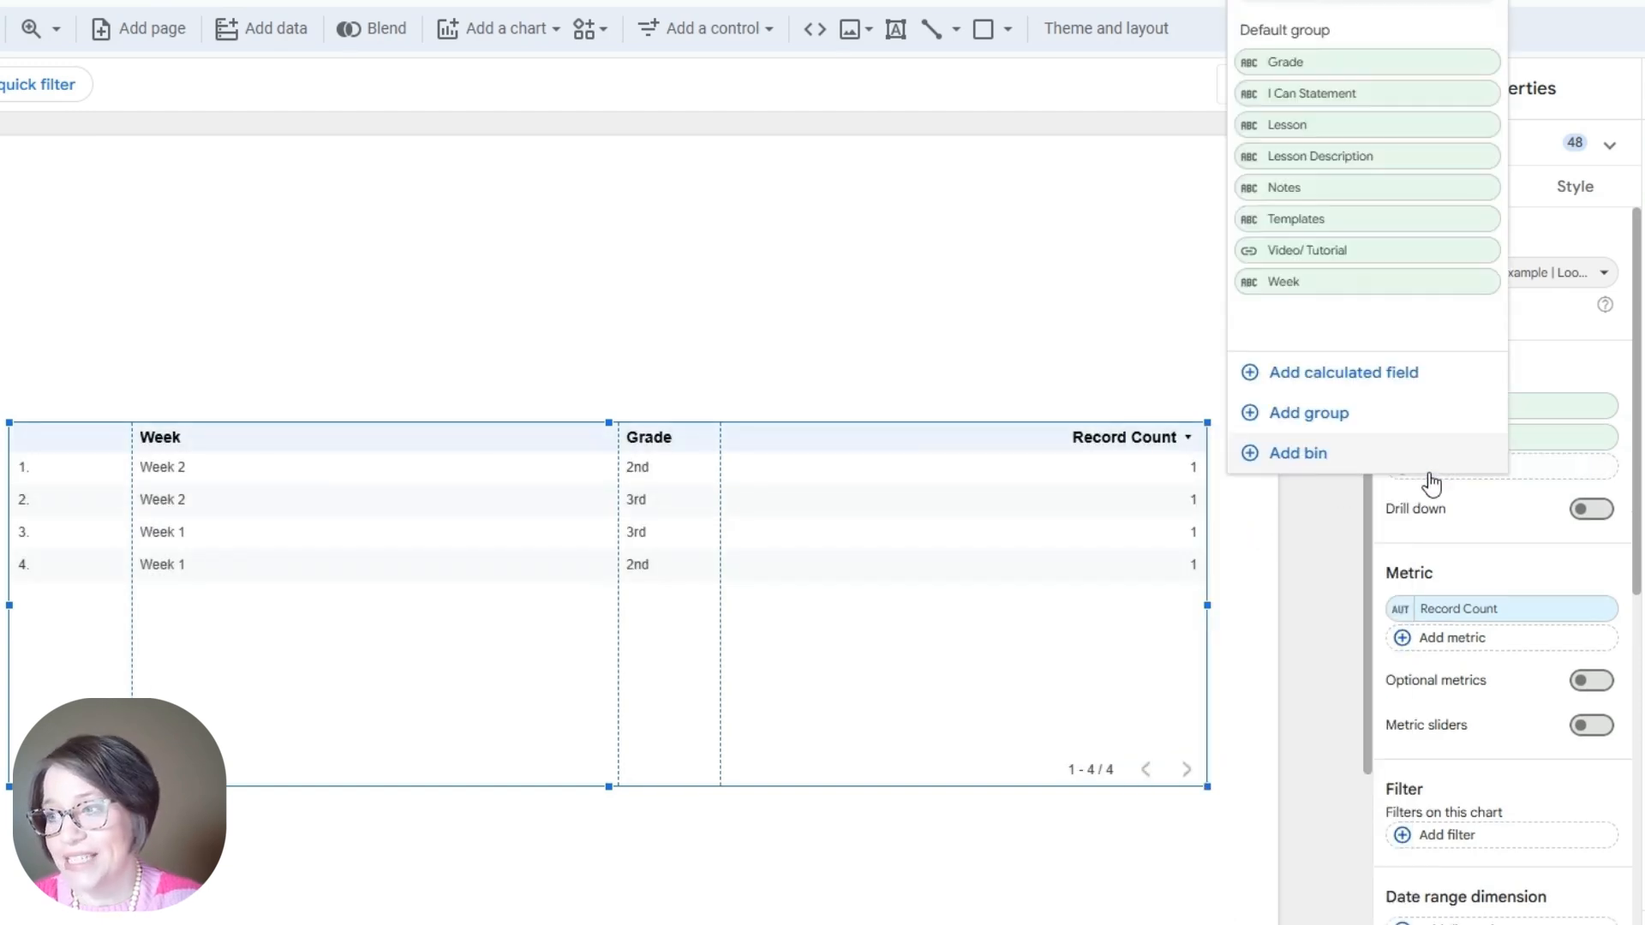
click(1307, 126)
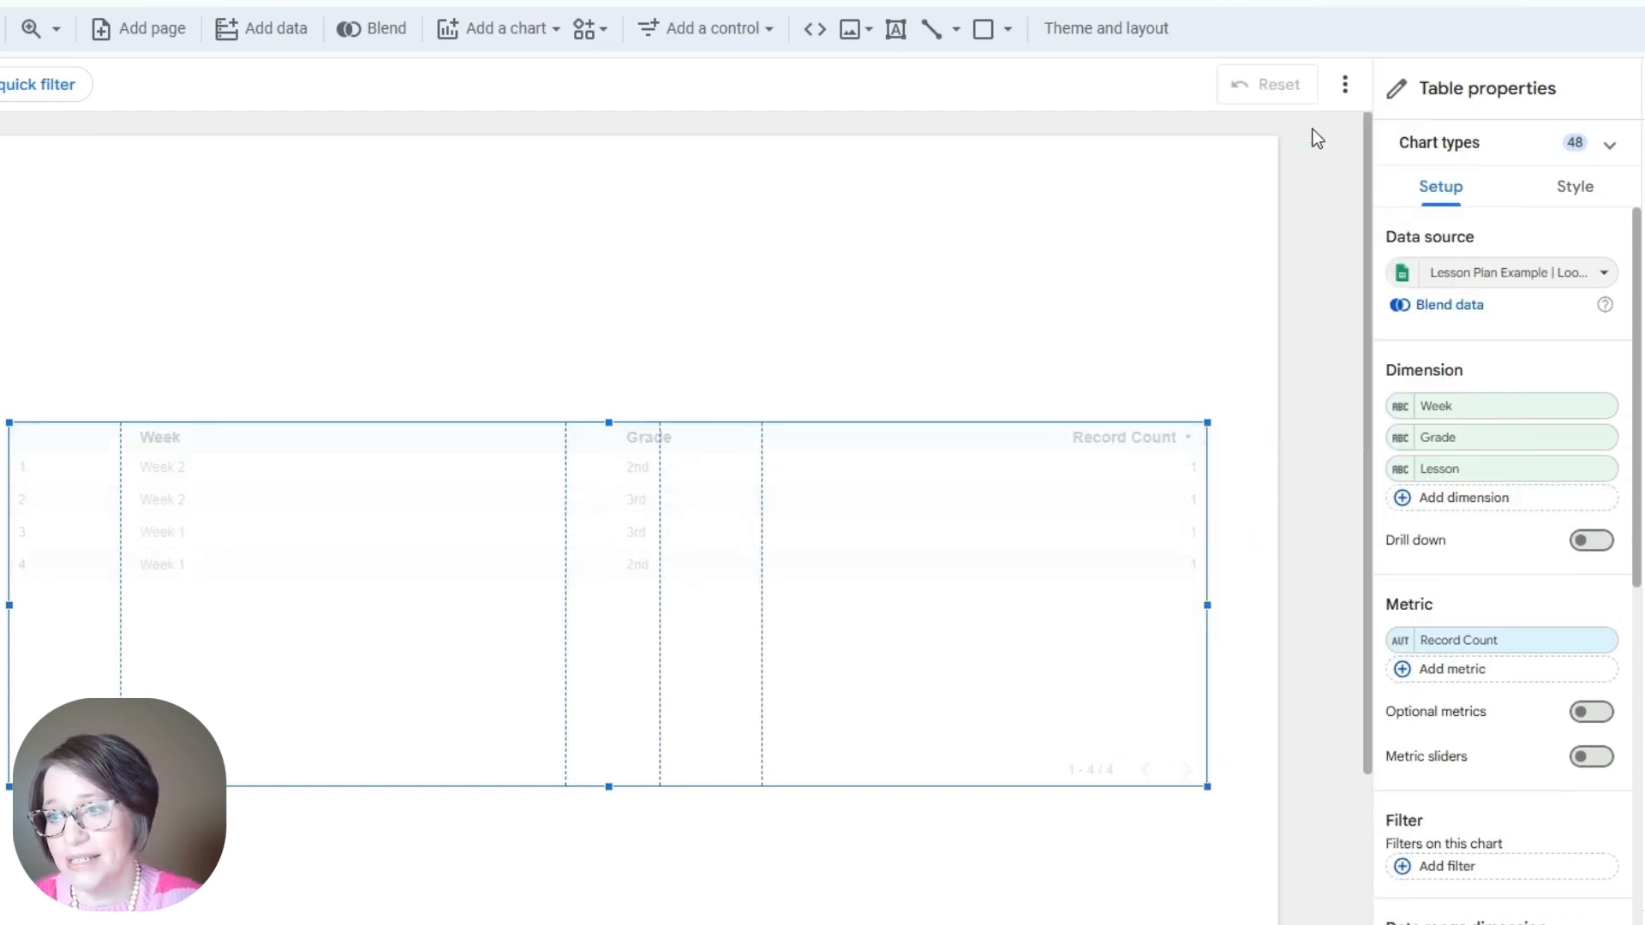
click(1405, 506)
click(1292, 197)
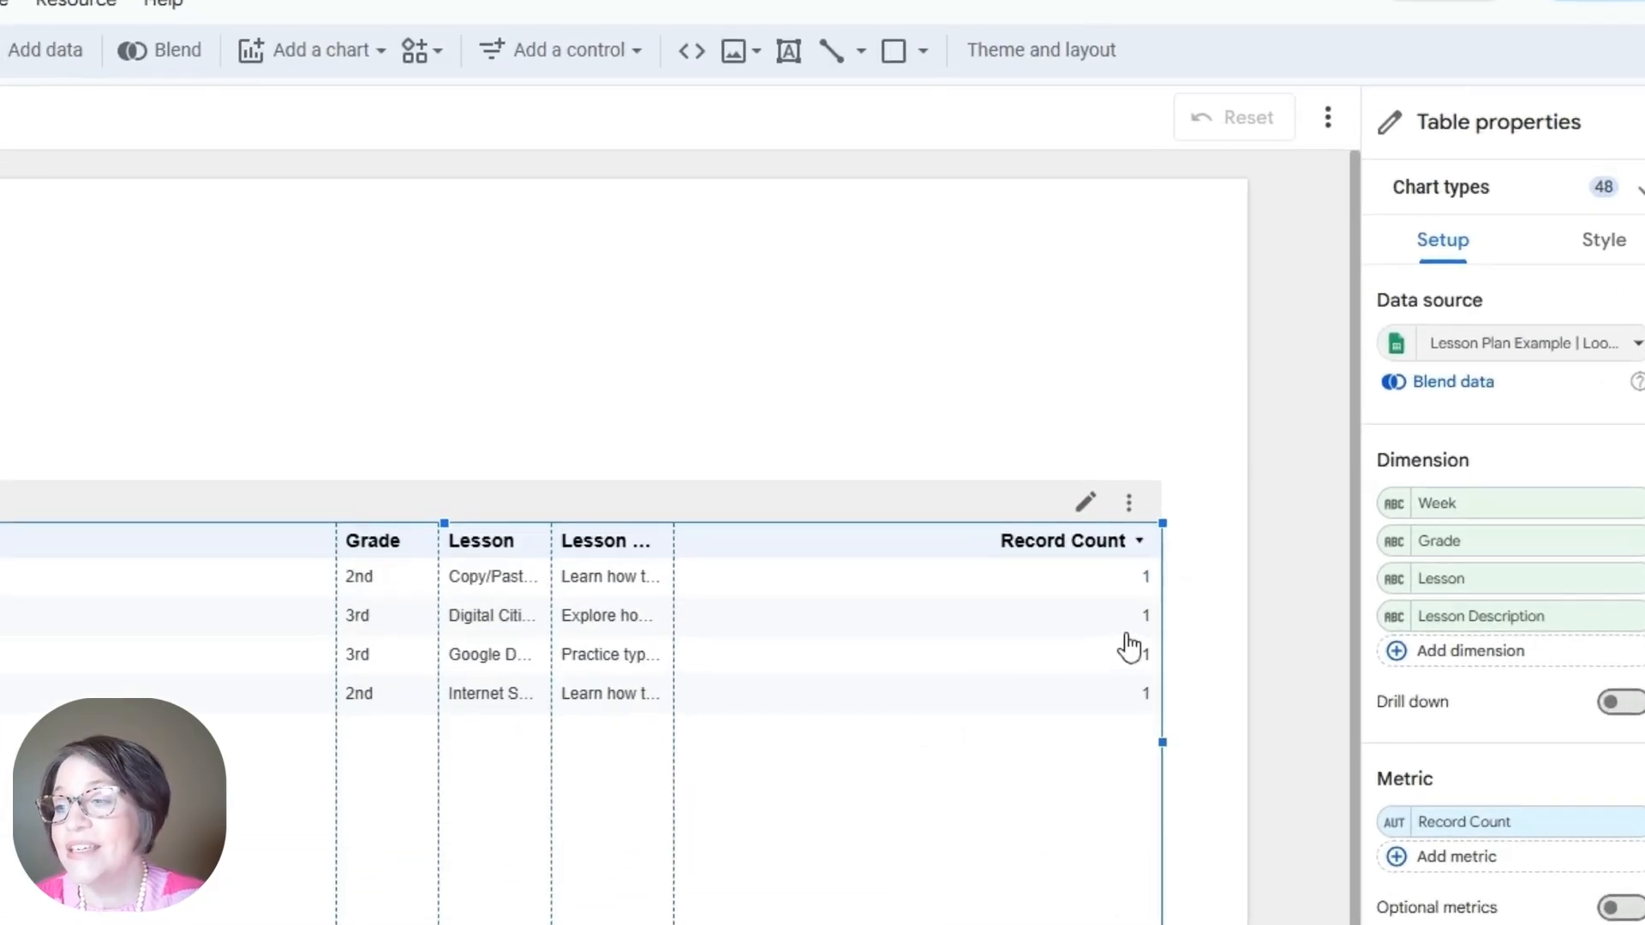
Step: Fit the table columns to their data and remove the Record Count metric
click(1135, 504)
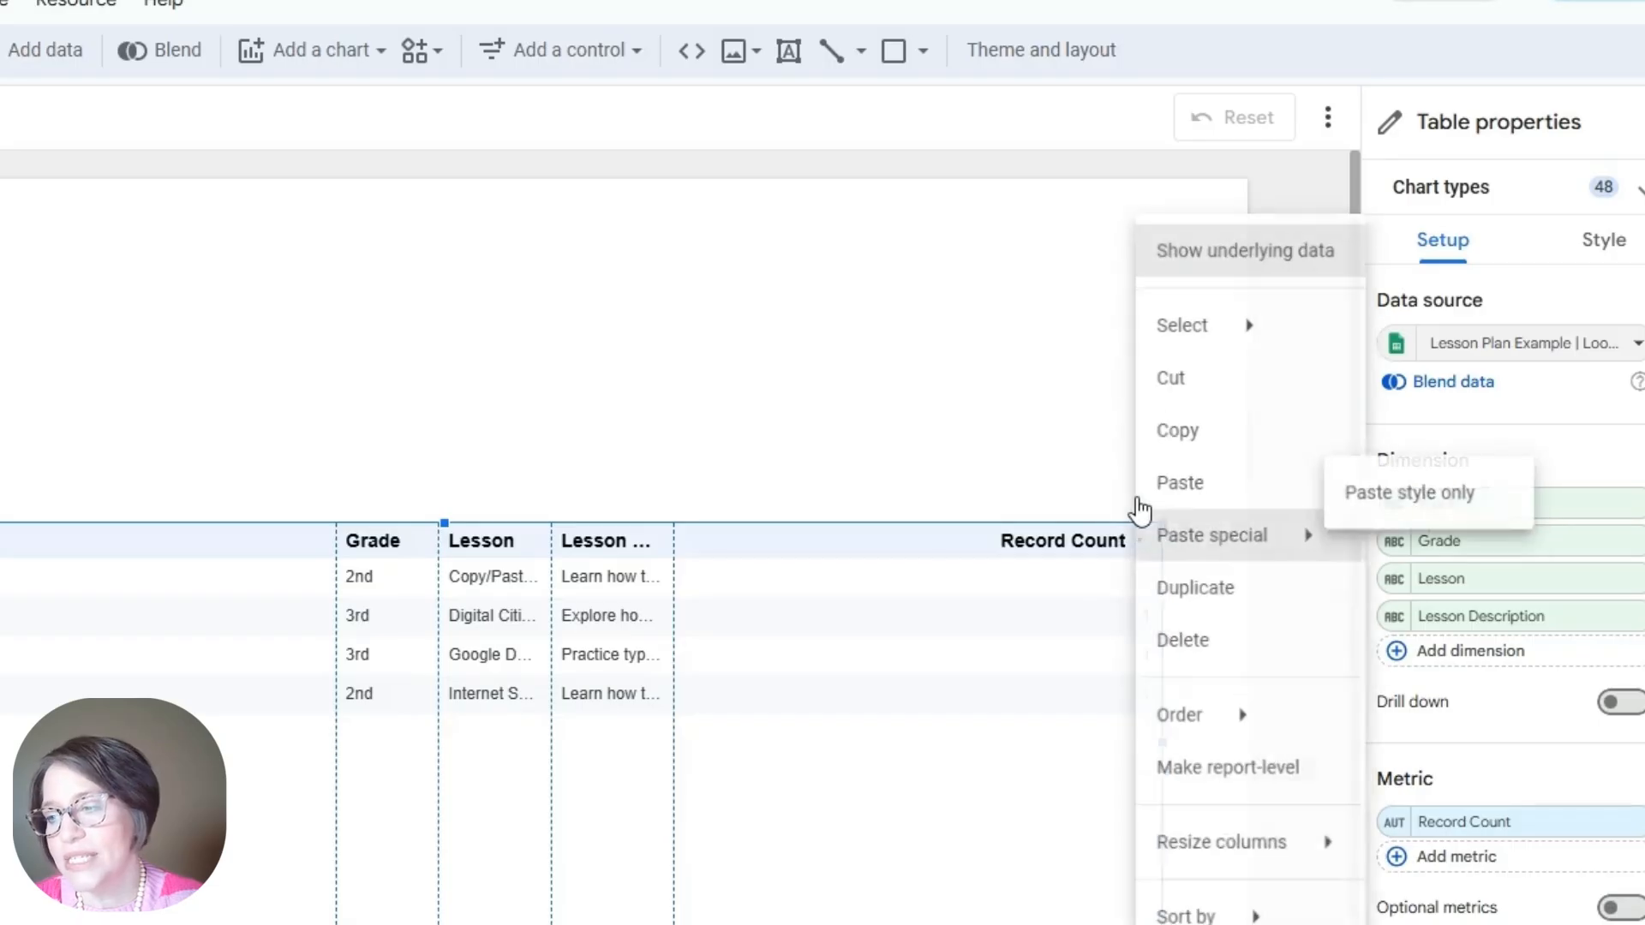
mouse_move(1226, 862)
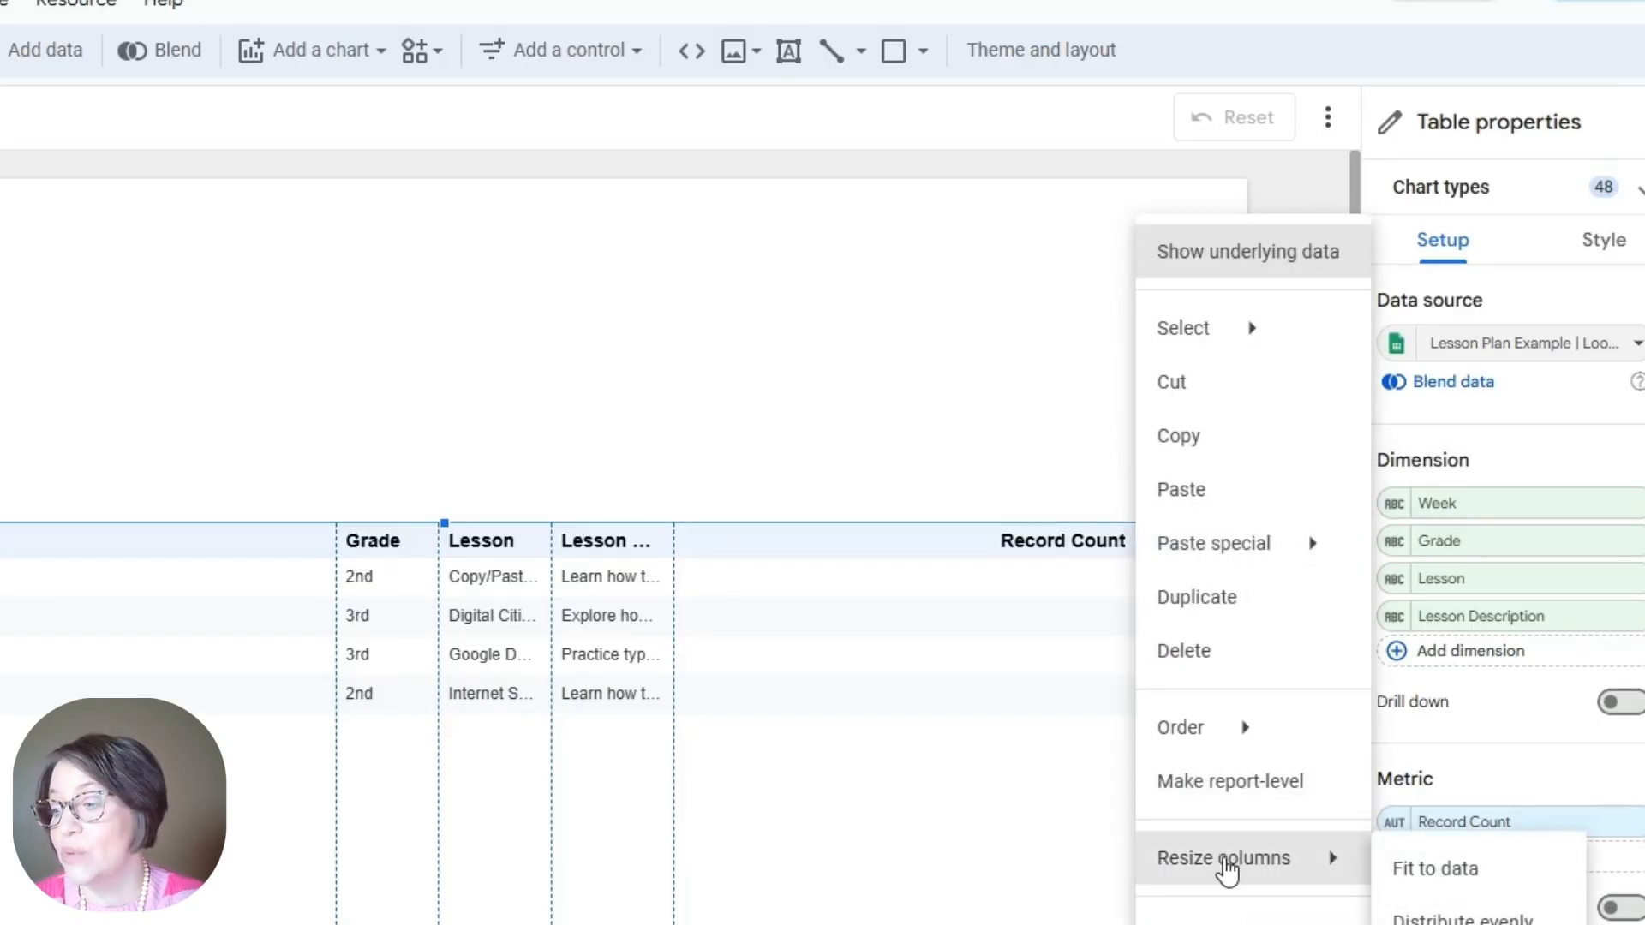
click(1405, 870)
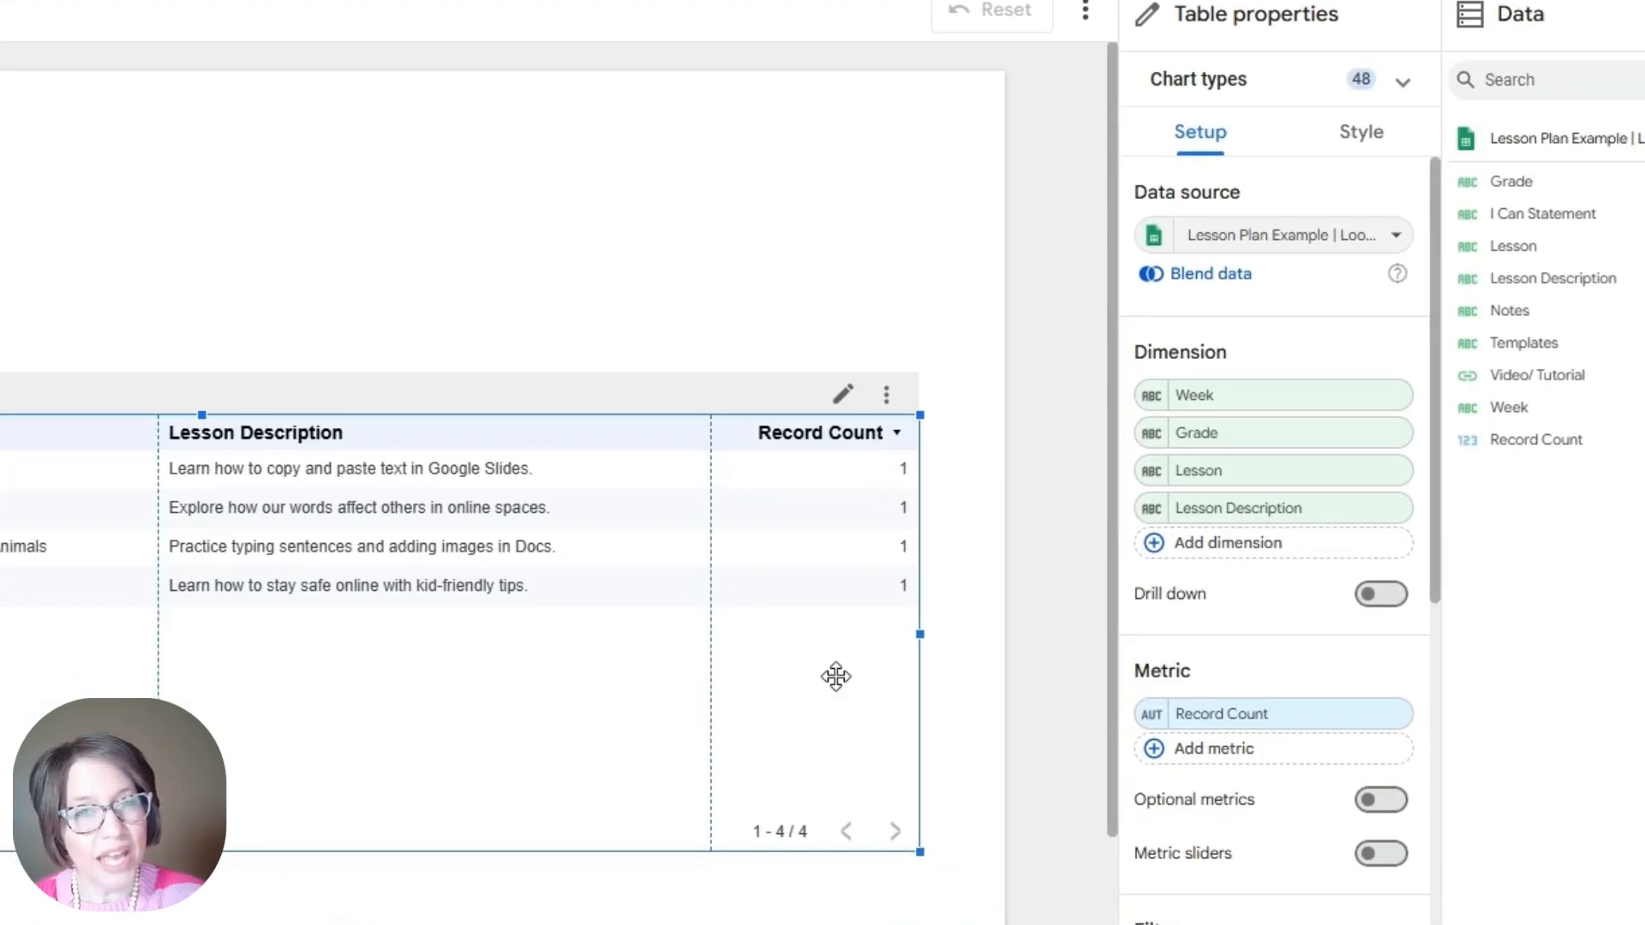
scroll(1237, 574, down, 3)
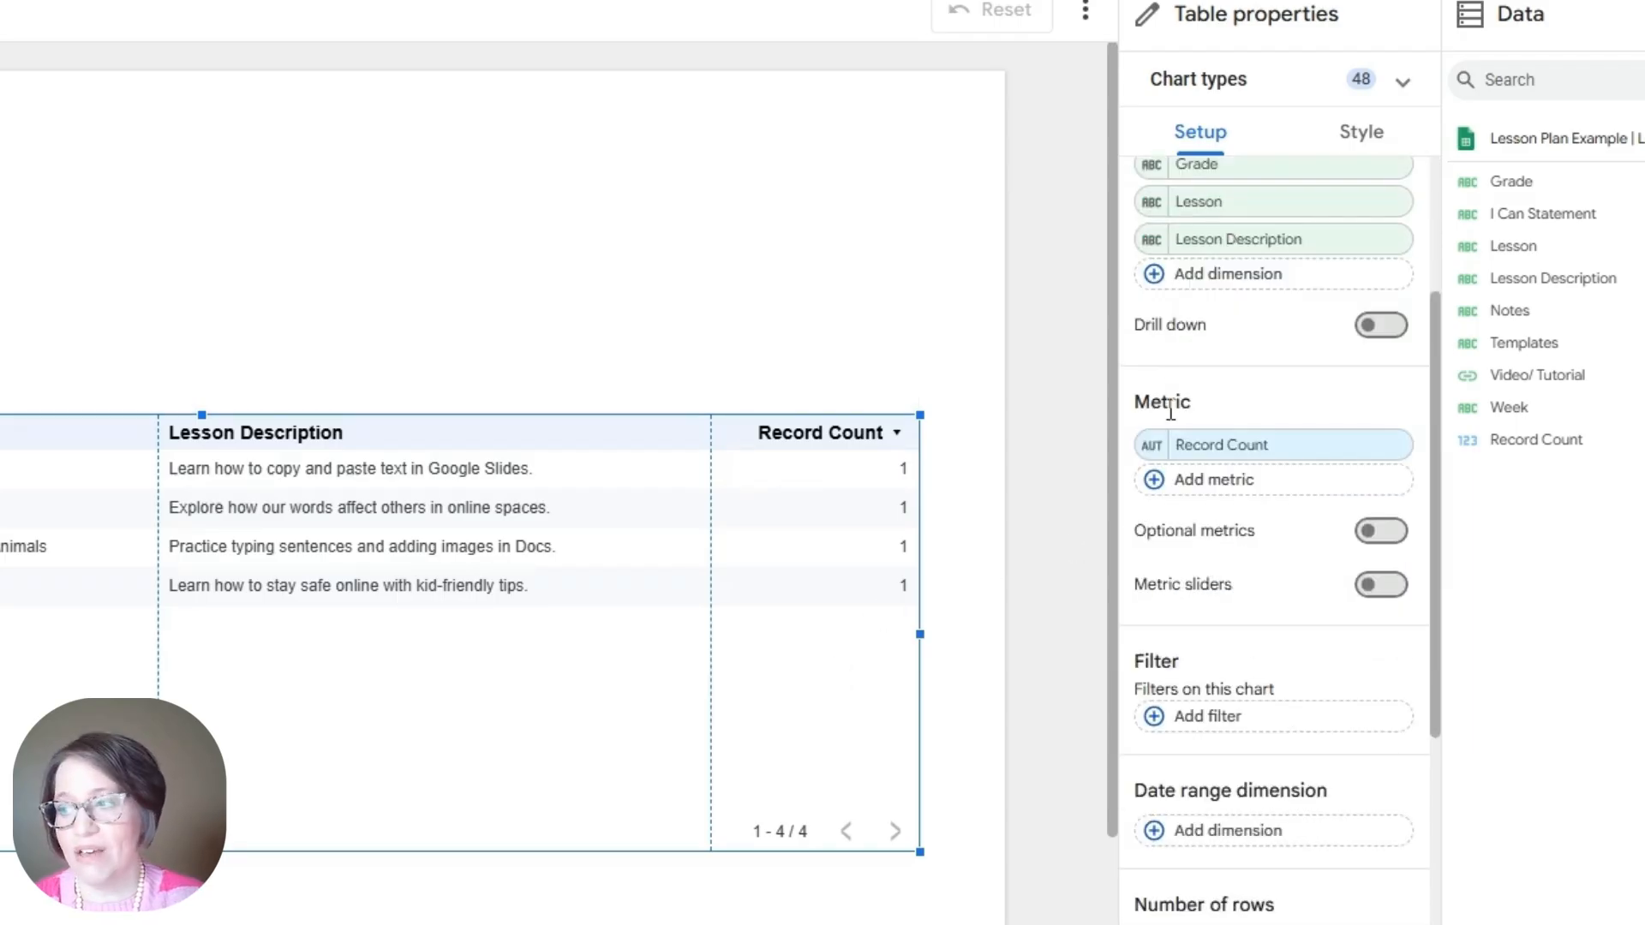
click(1389, 446)
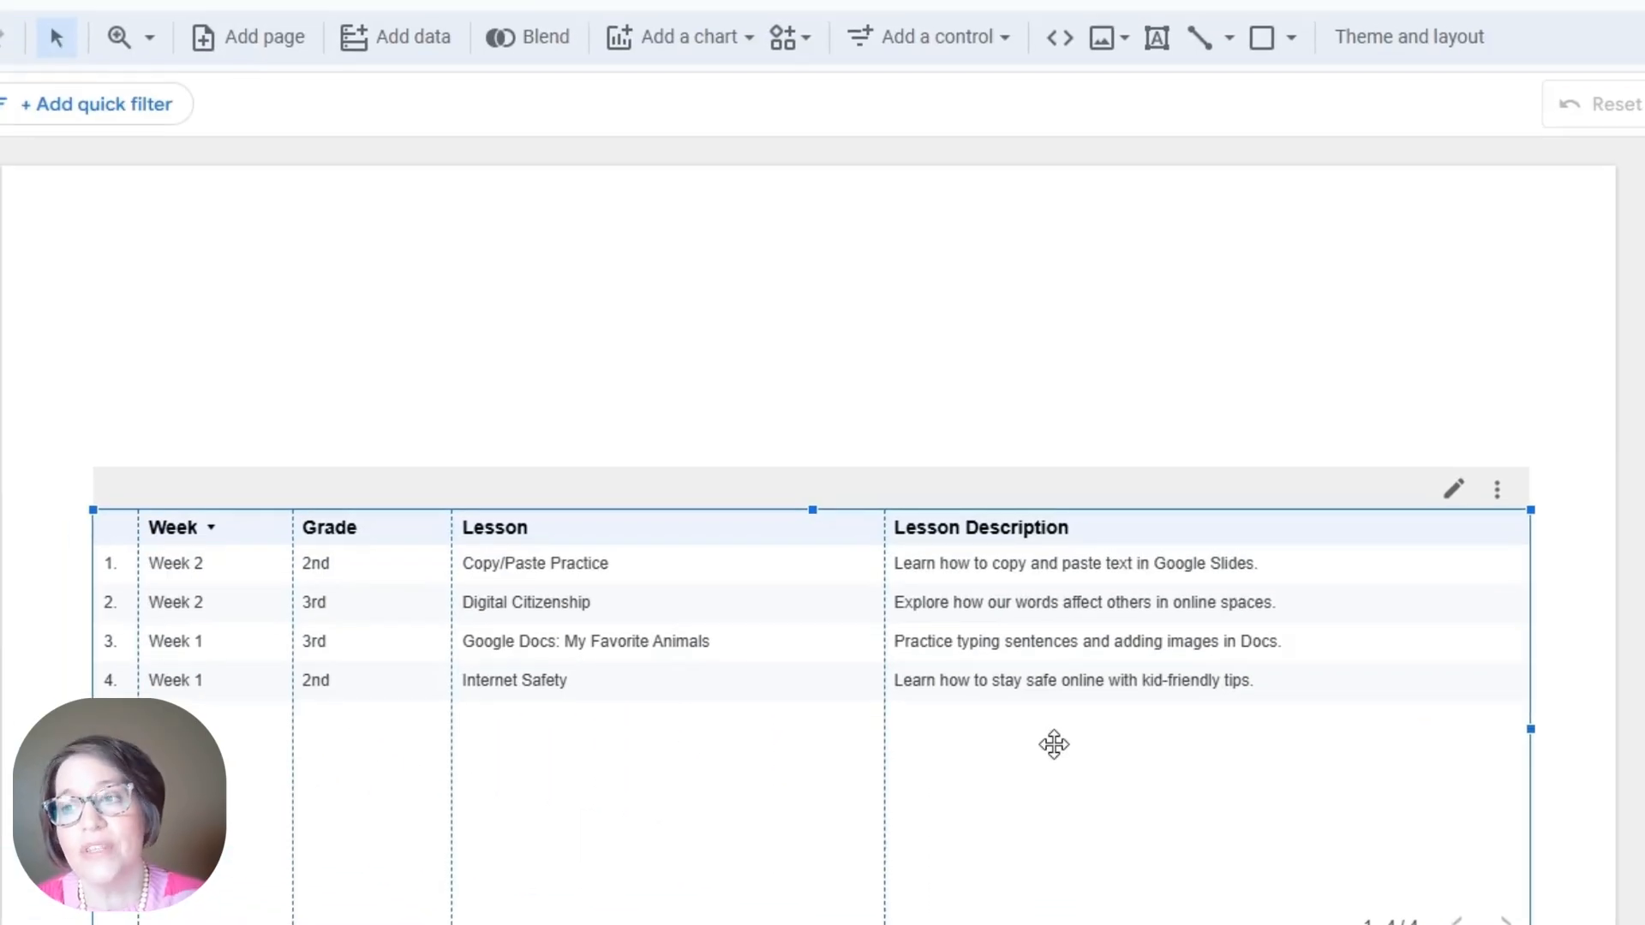
Step: Place a drop-down list control filtering by Week above the table
click(1002, 36)
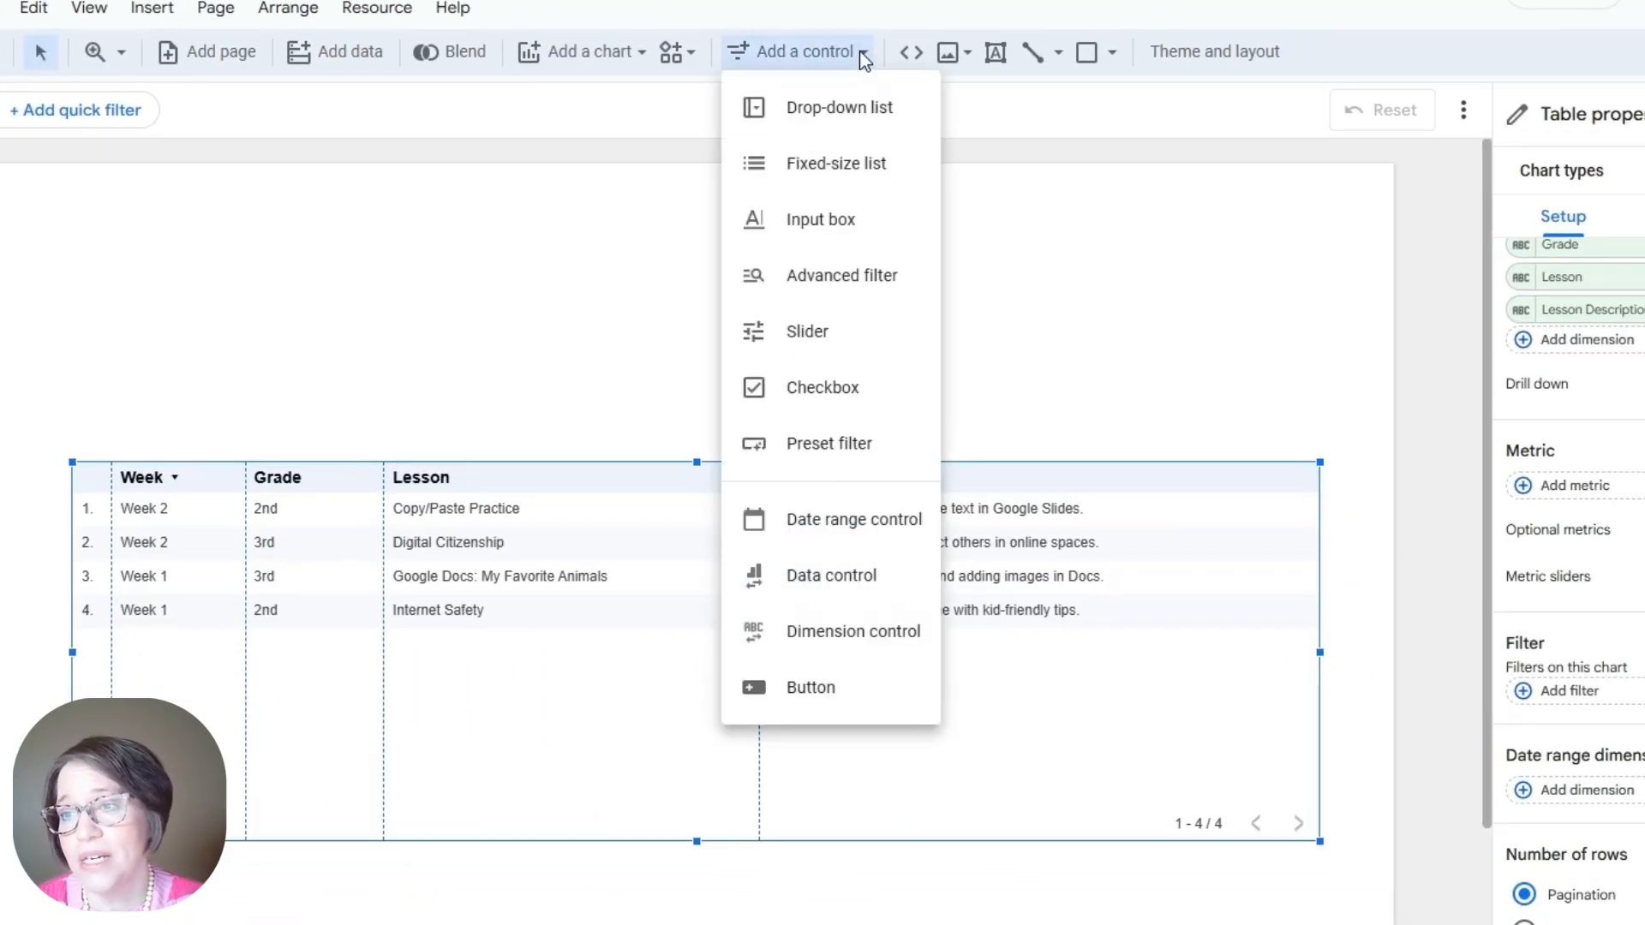
click(851, 114)
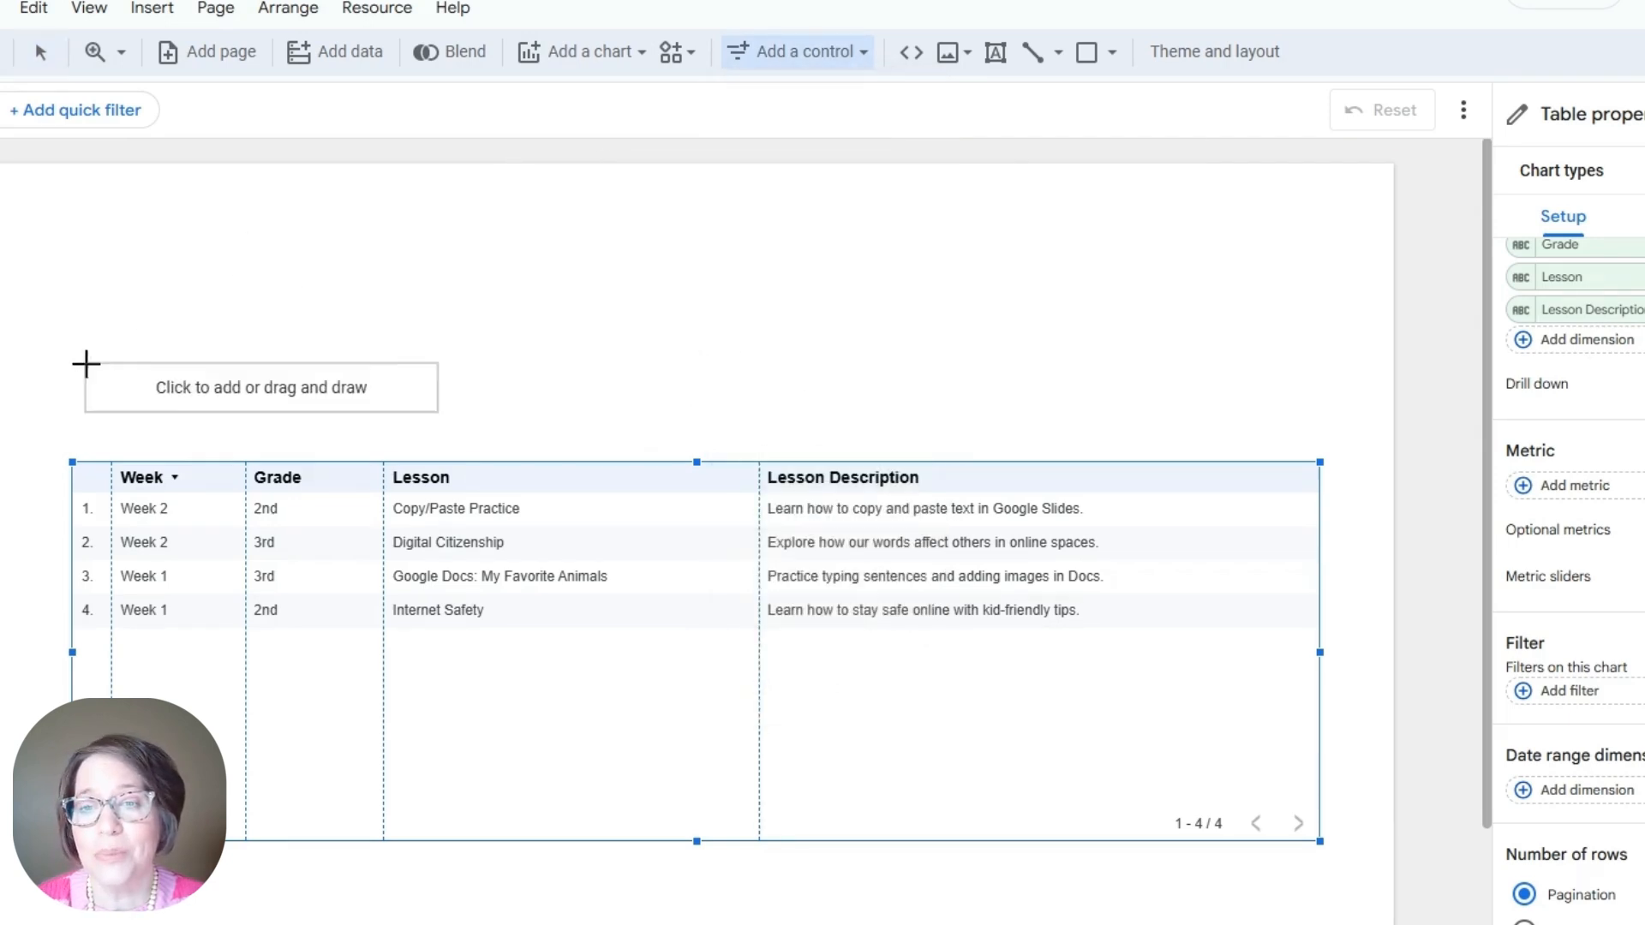
click(67, 387)
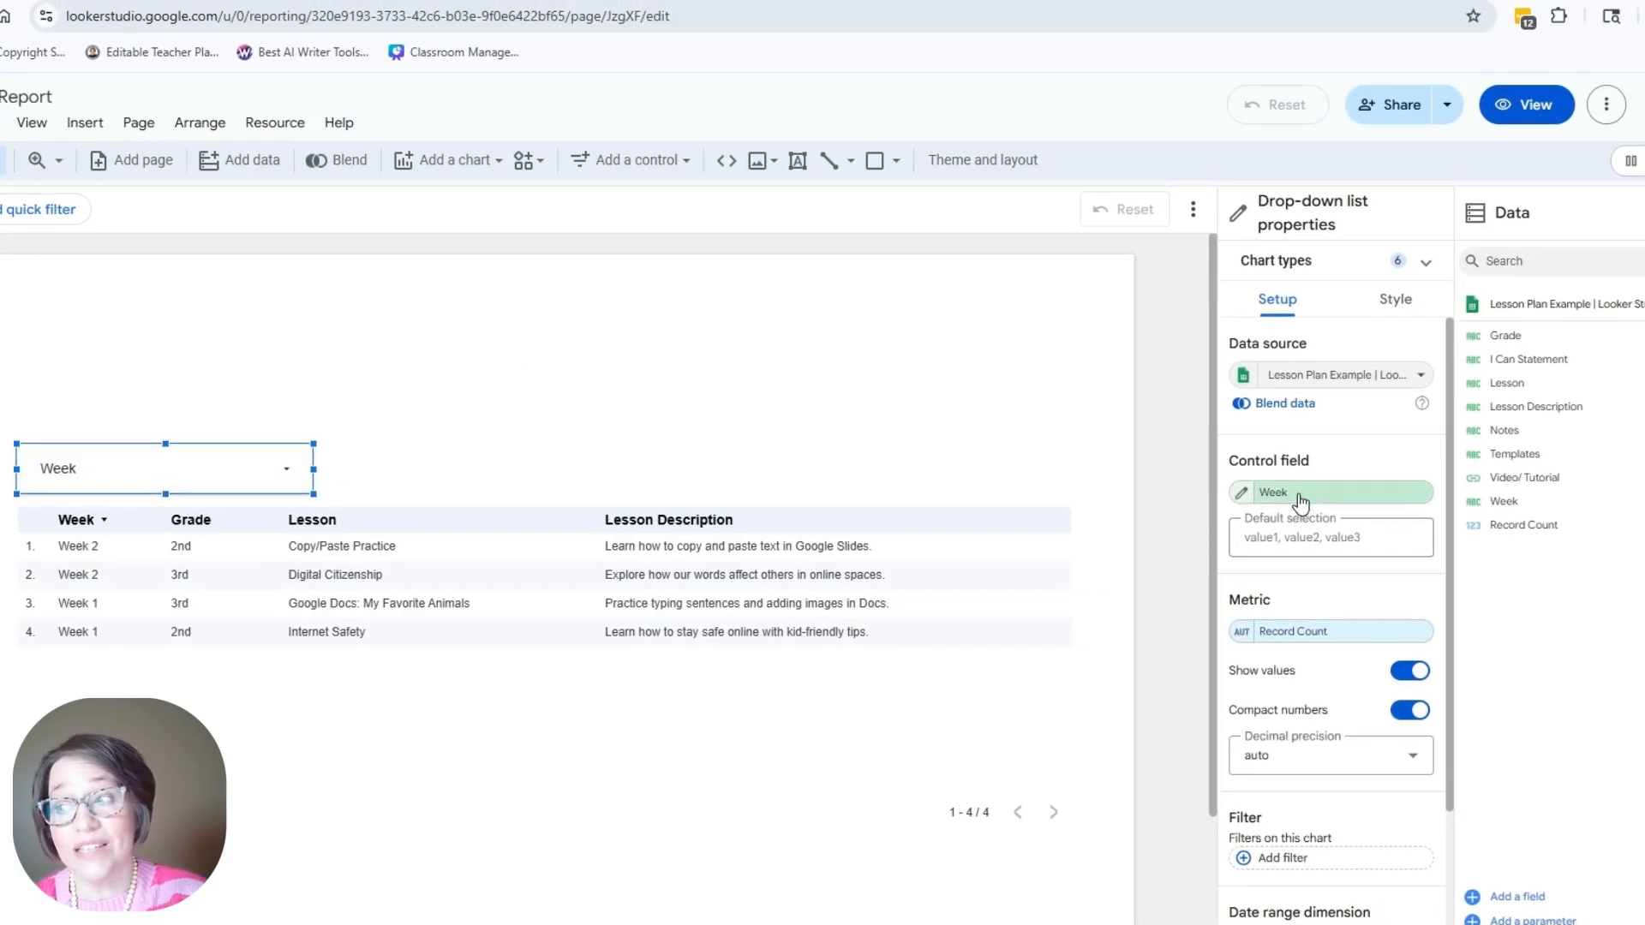
click(1285, 494)
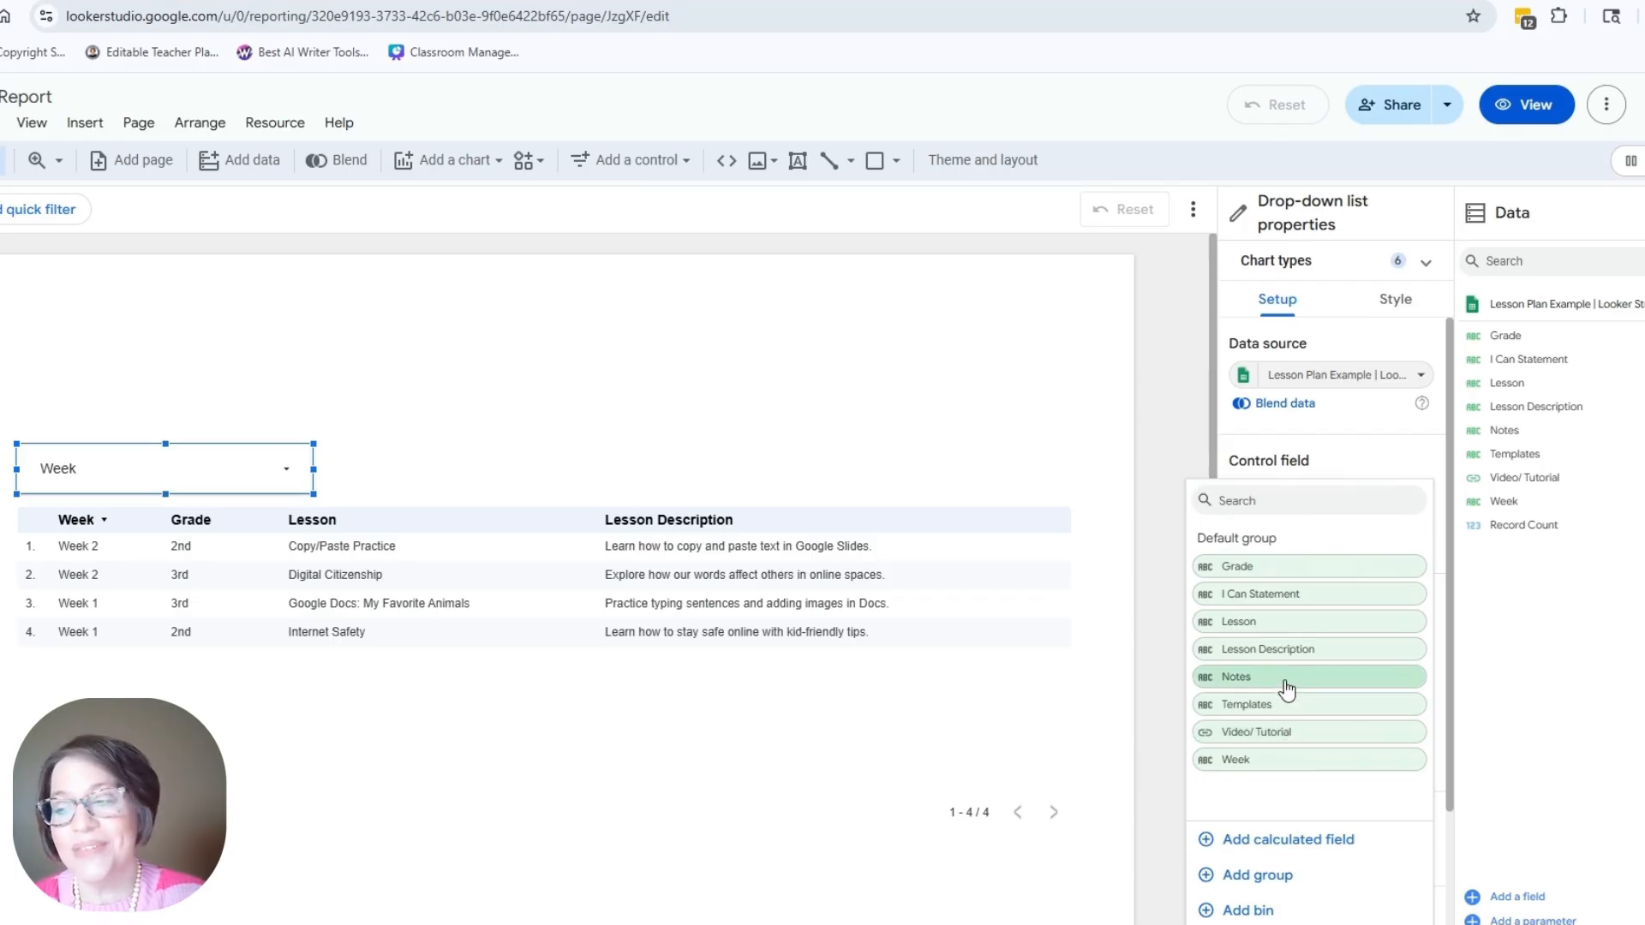
key(Escape)
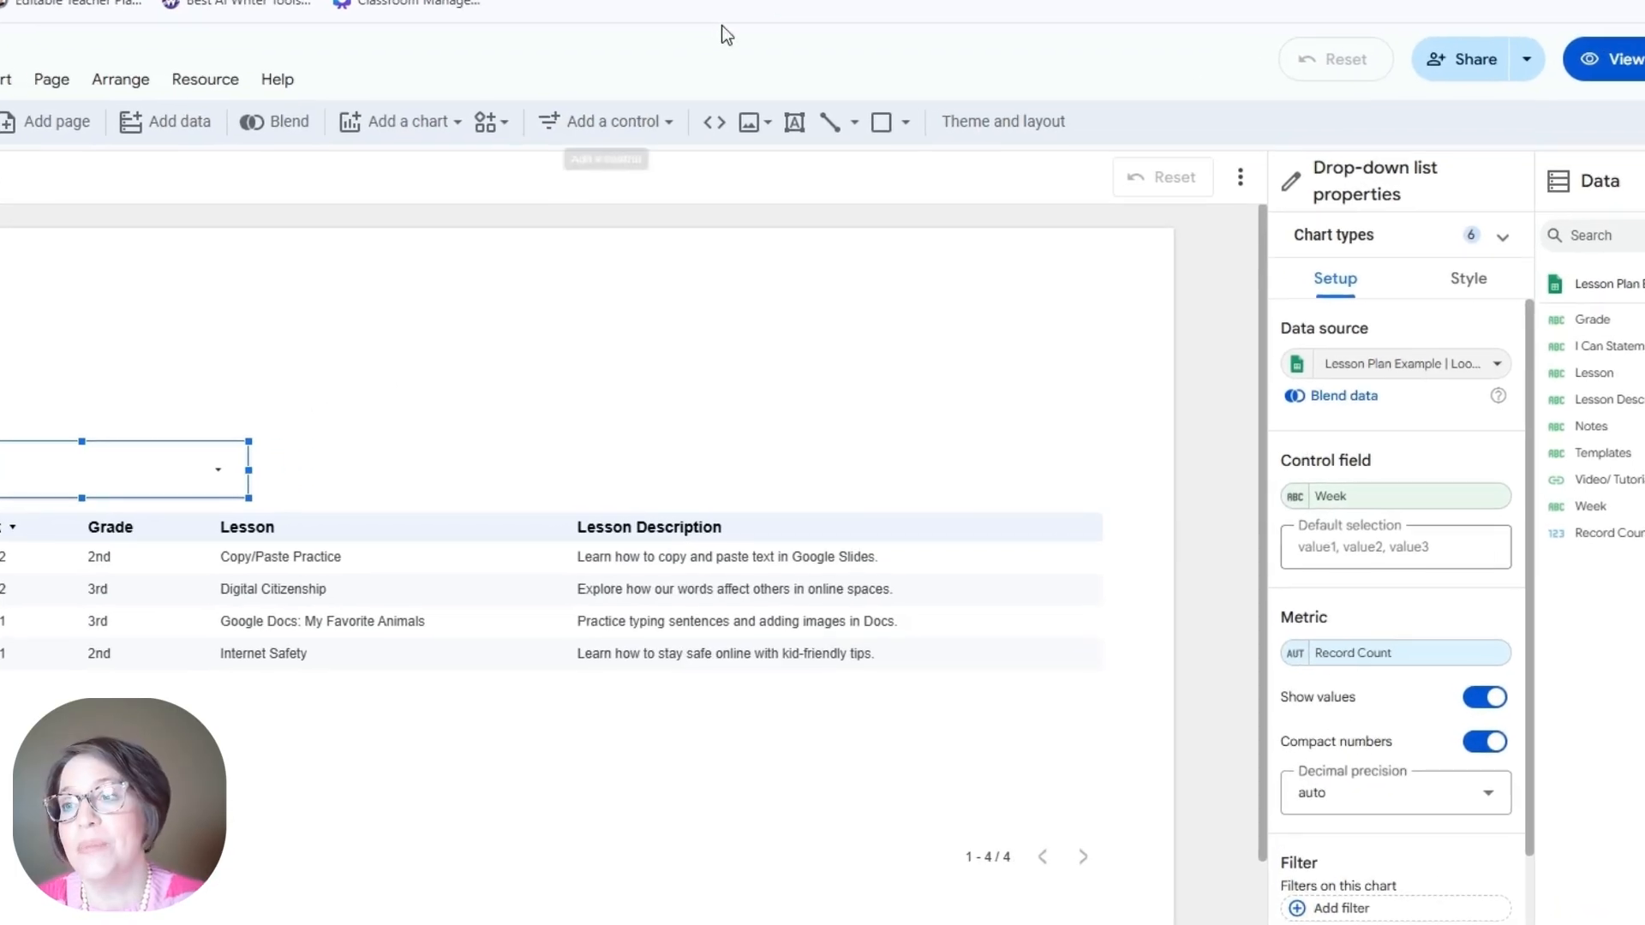
Step: Place a second drop-down control for Grade beside the Week filter
click(683, 163)
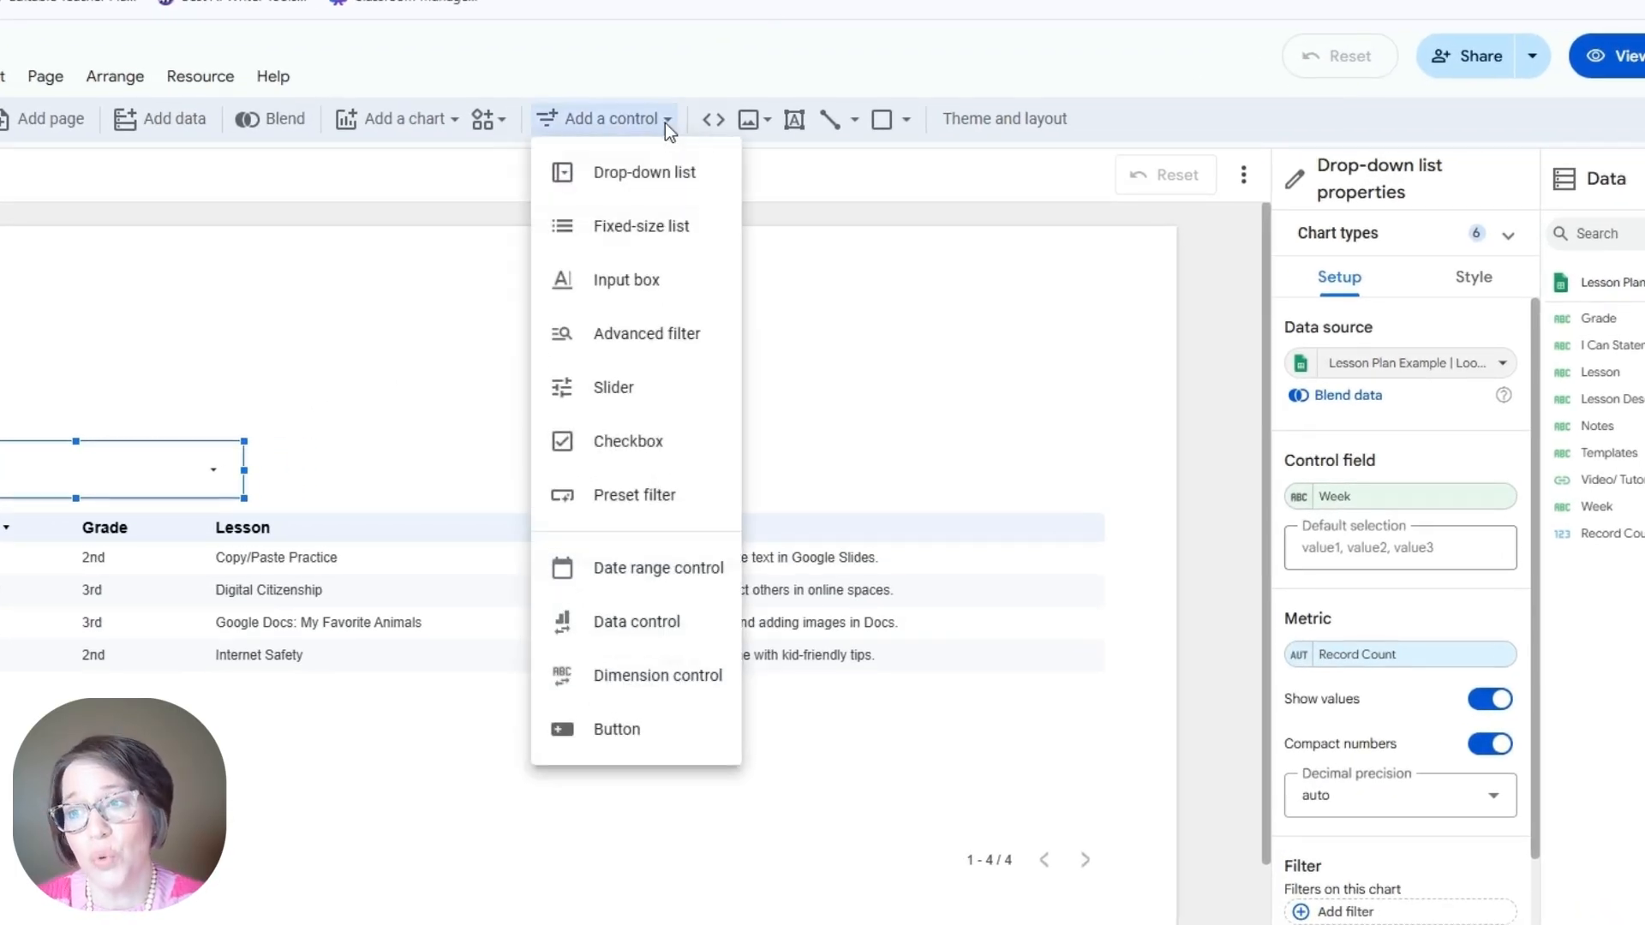
click(664, 185)
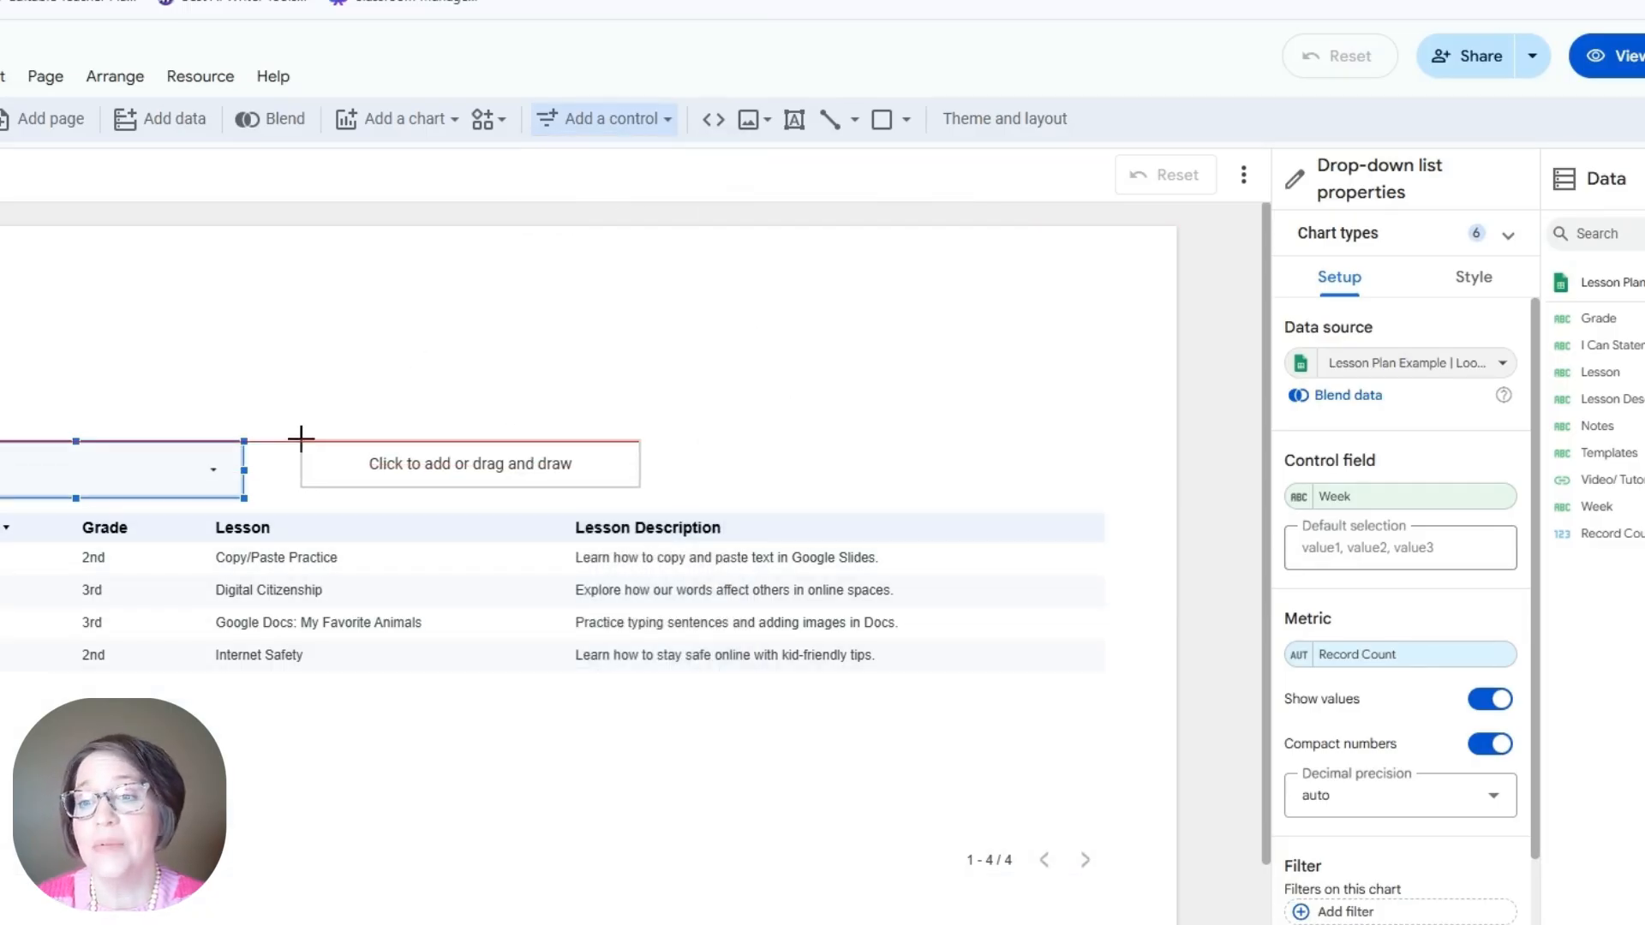
click(288, 440)
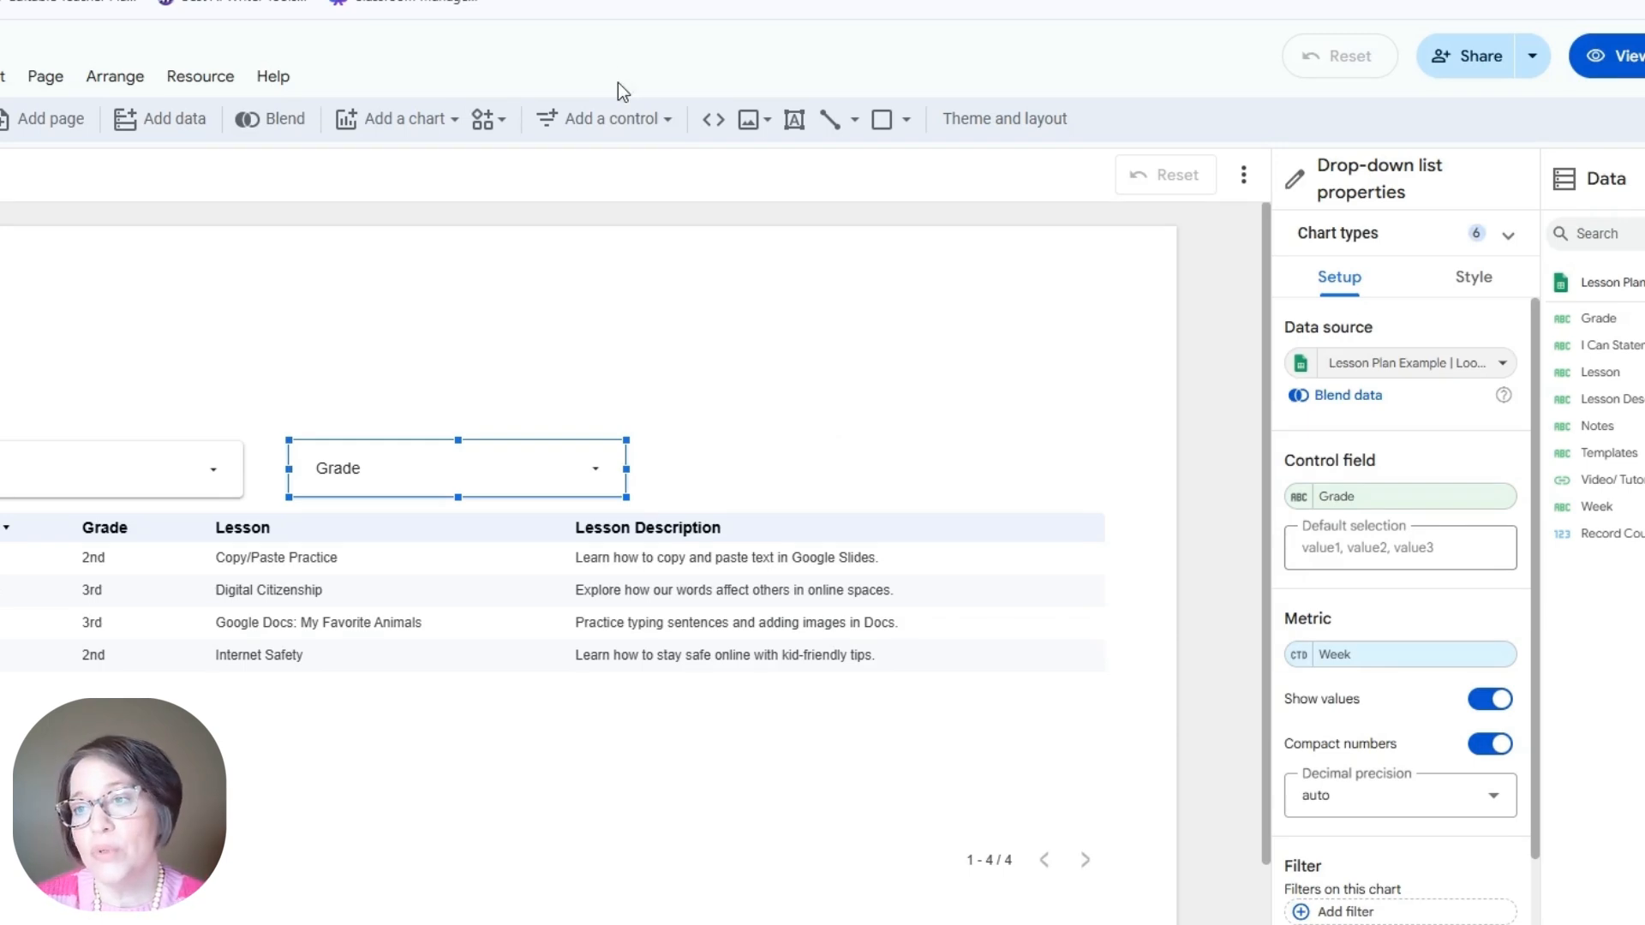
click(665, 120)
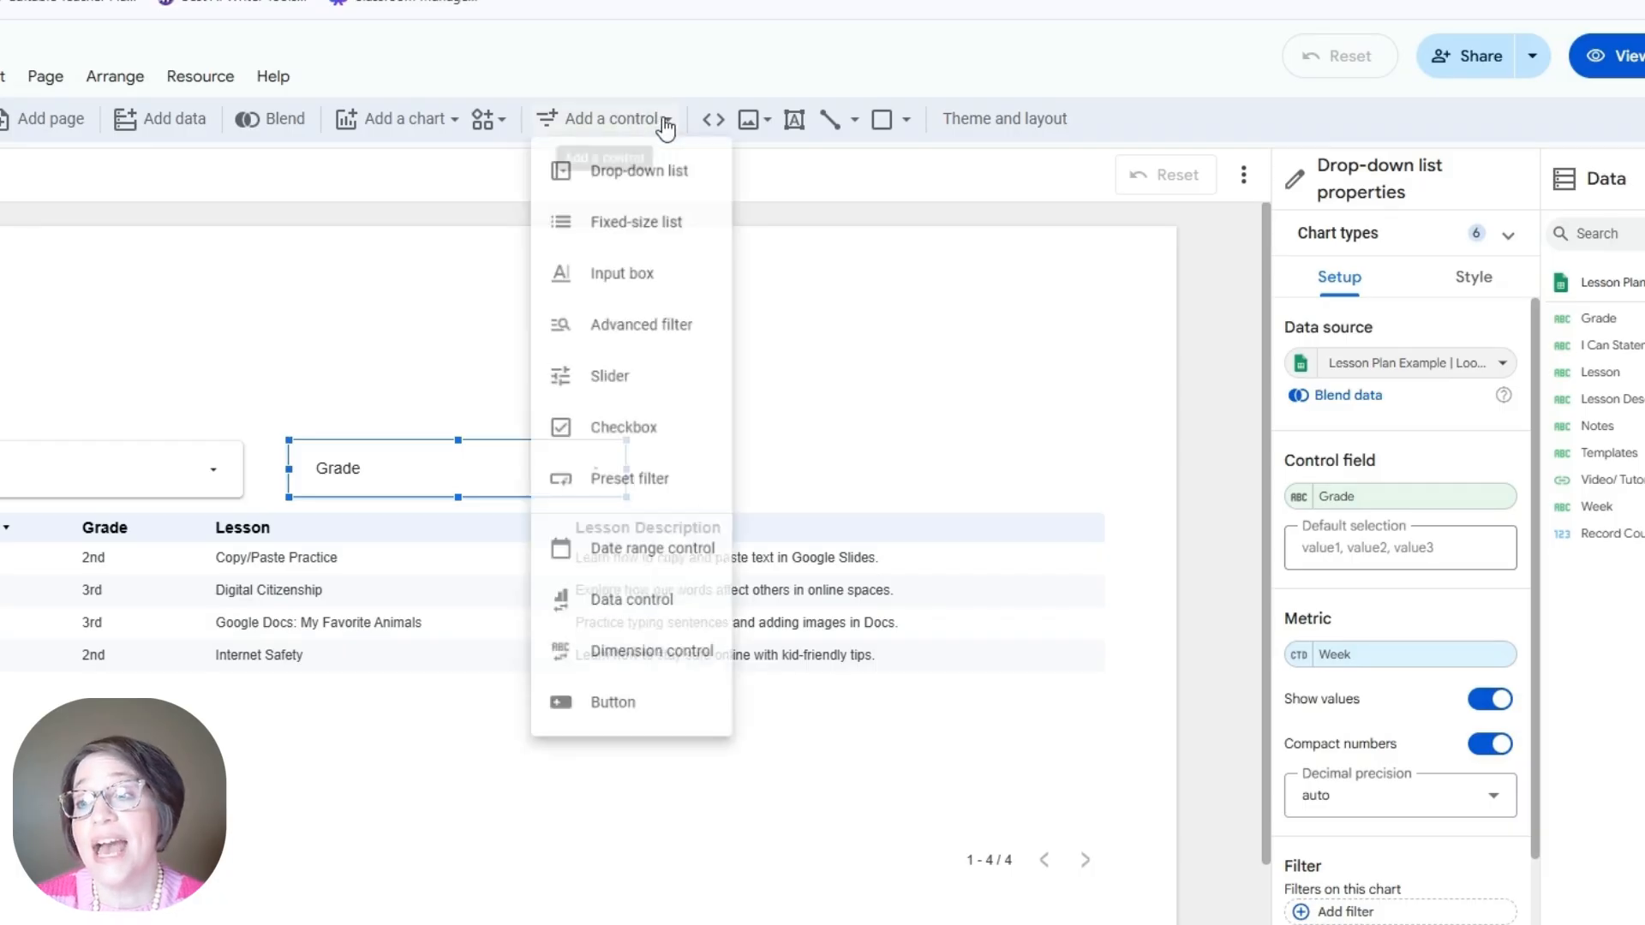
Step: Add an input box searching Lesson Description with Contains matching beside the Grade filter
click(653, 294)
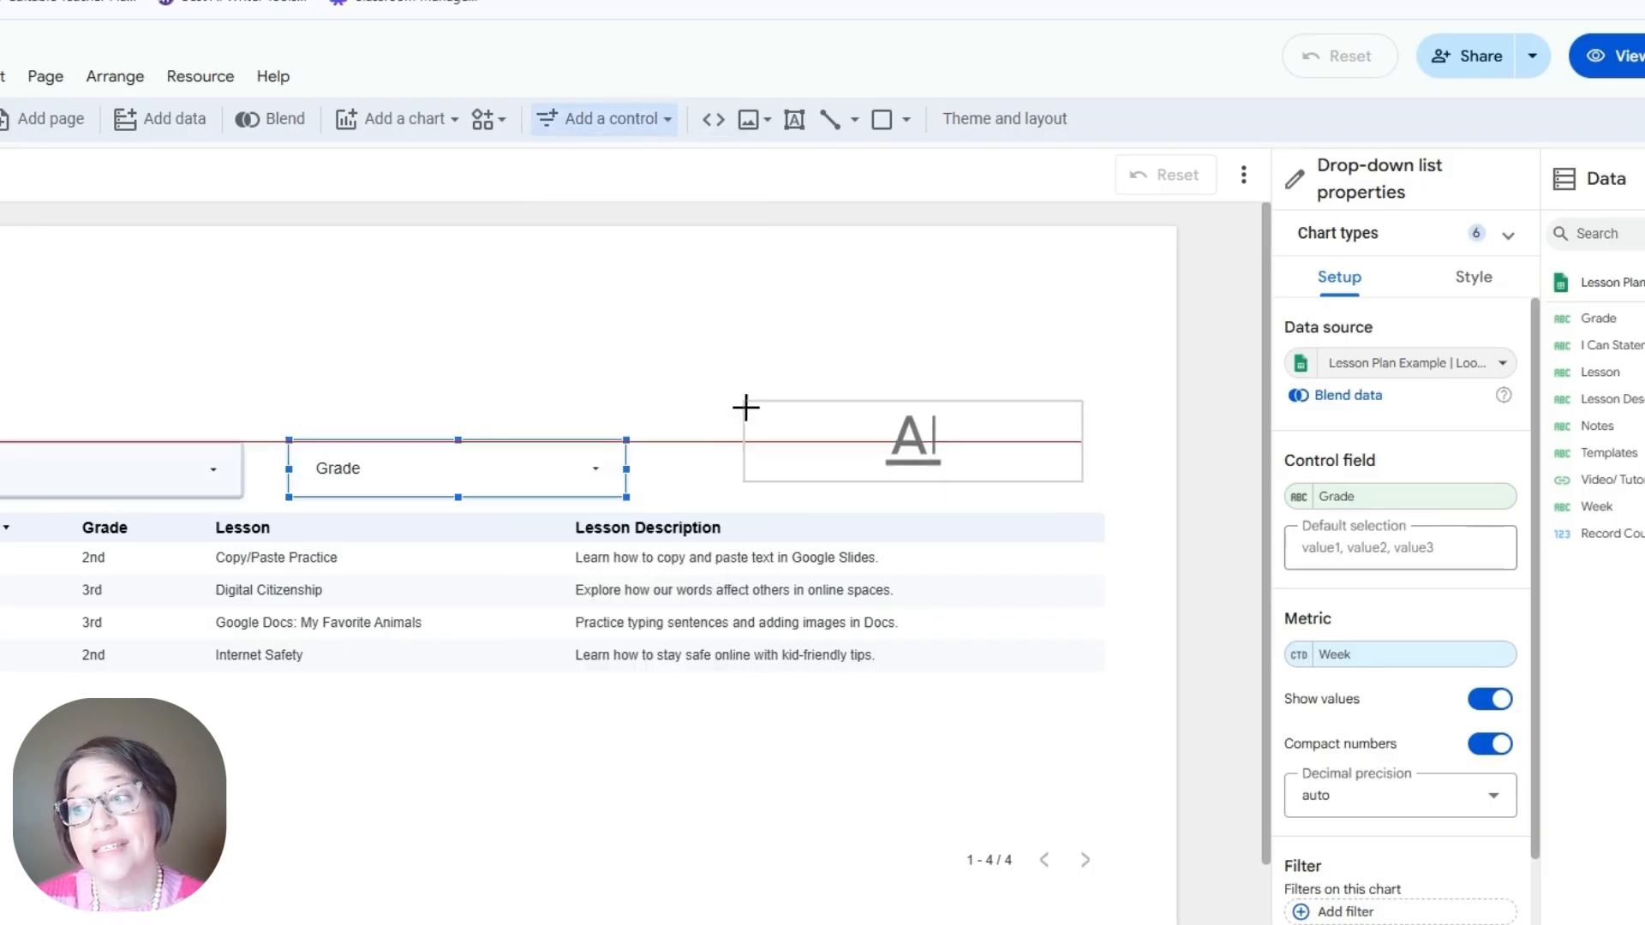
click(764, 422)
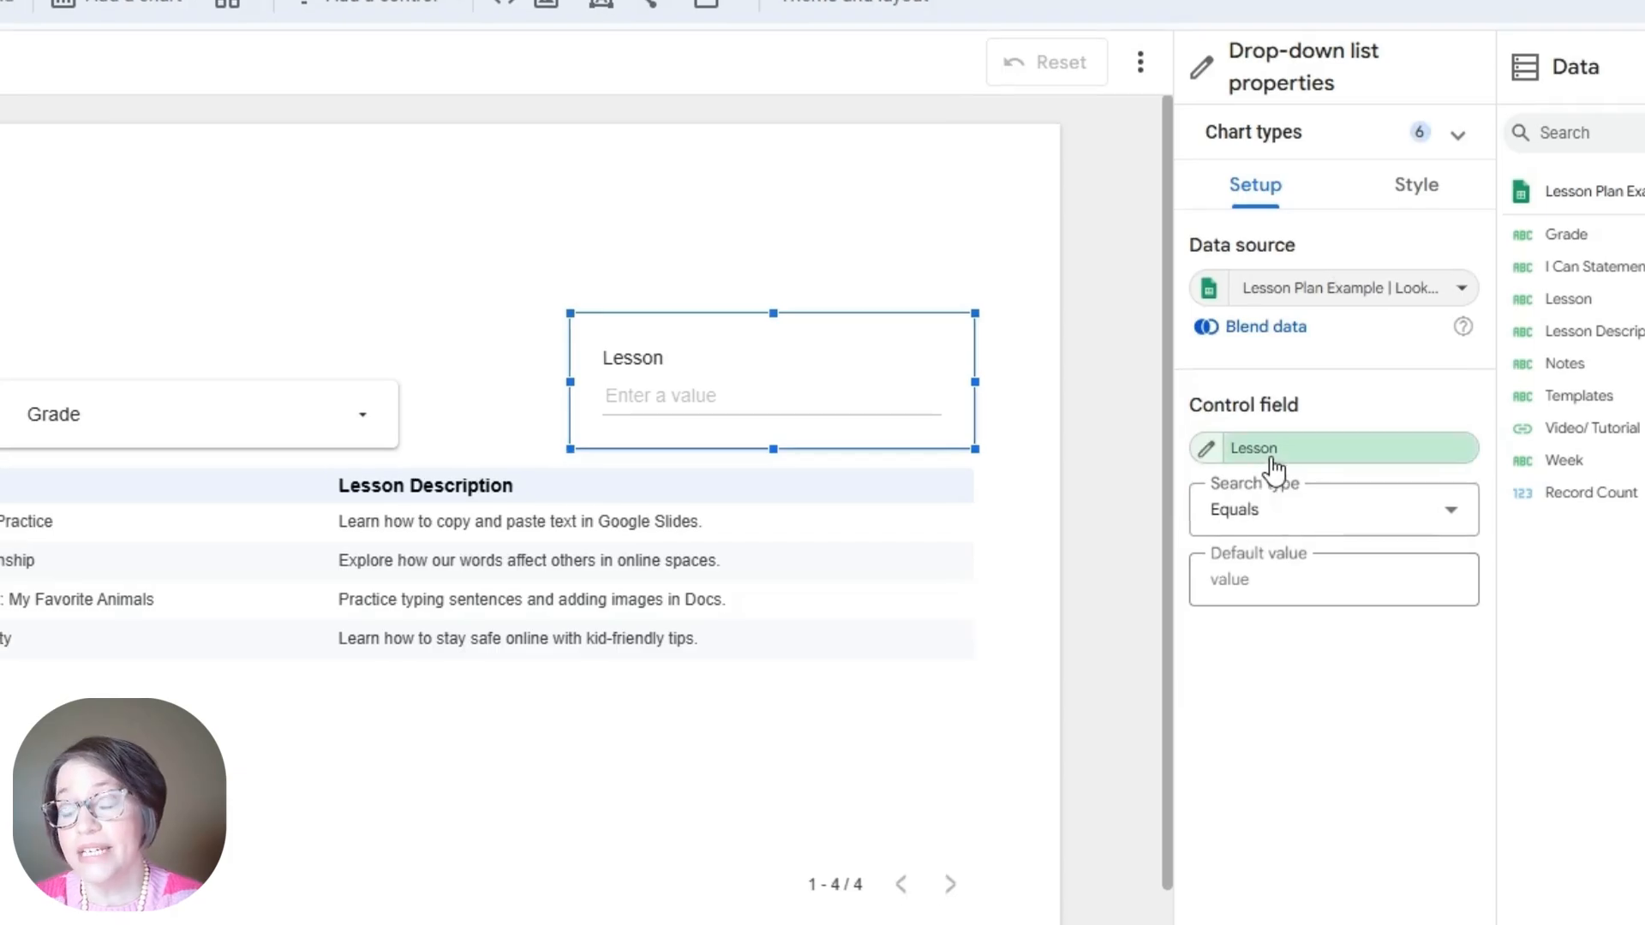
click(1276, 466)
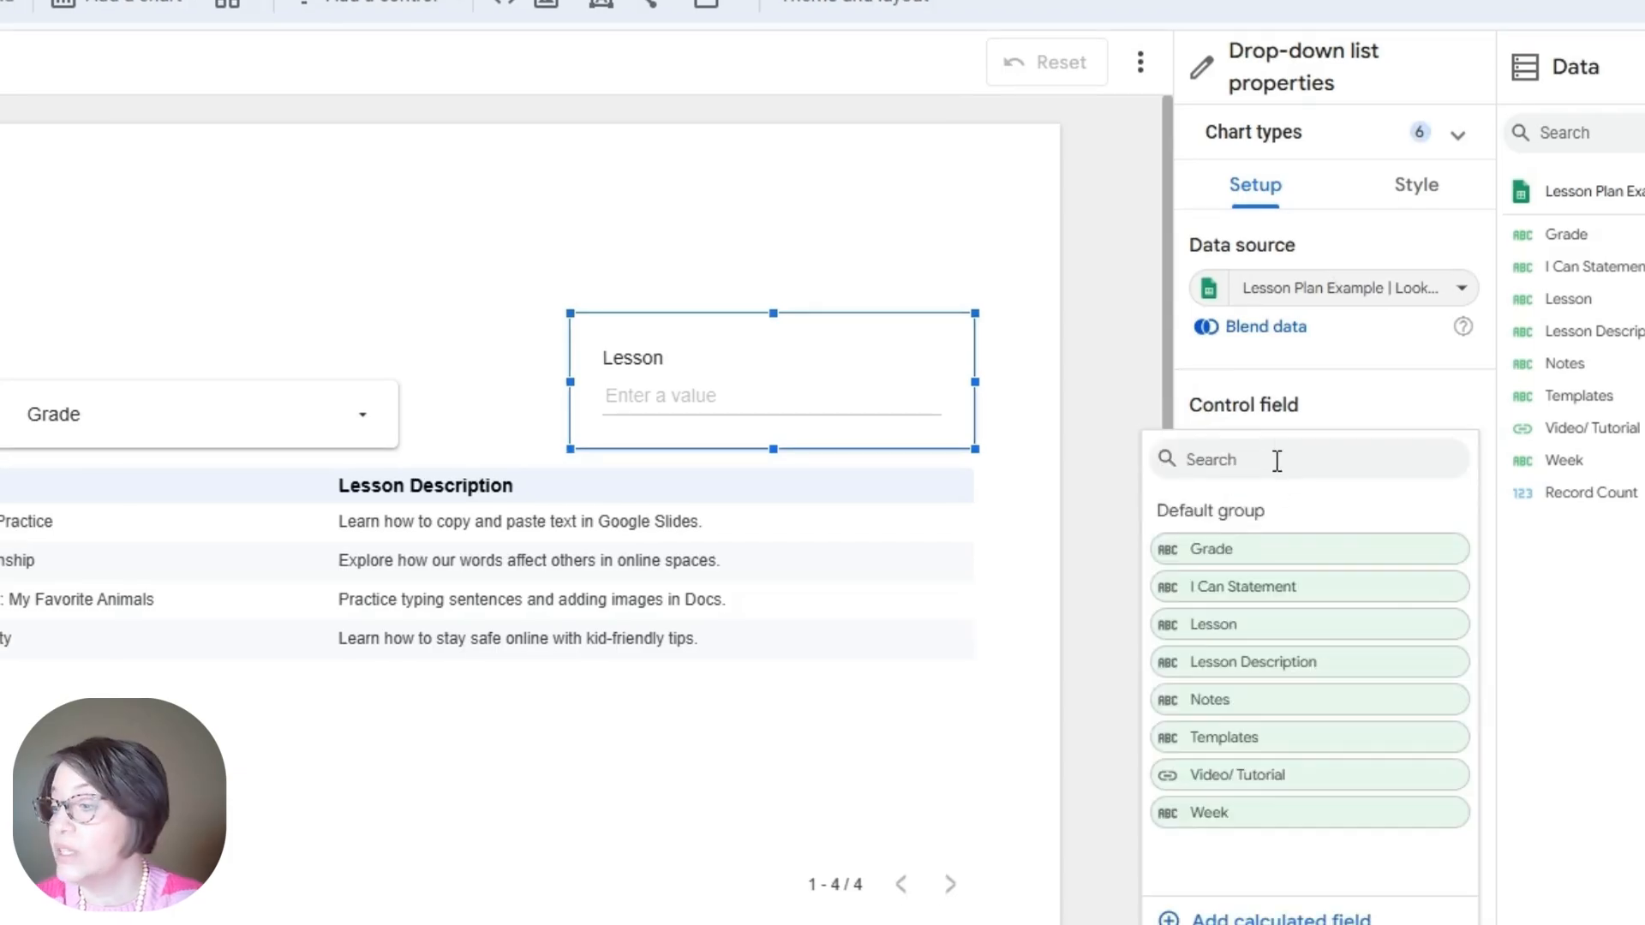
click(1244, 677)
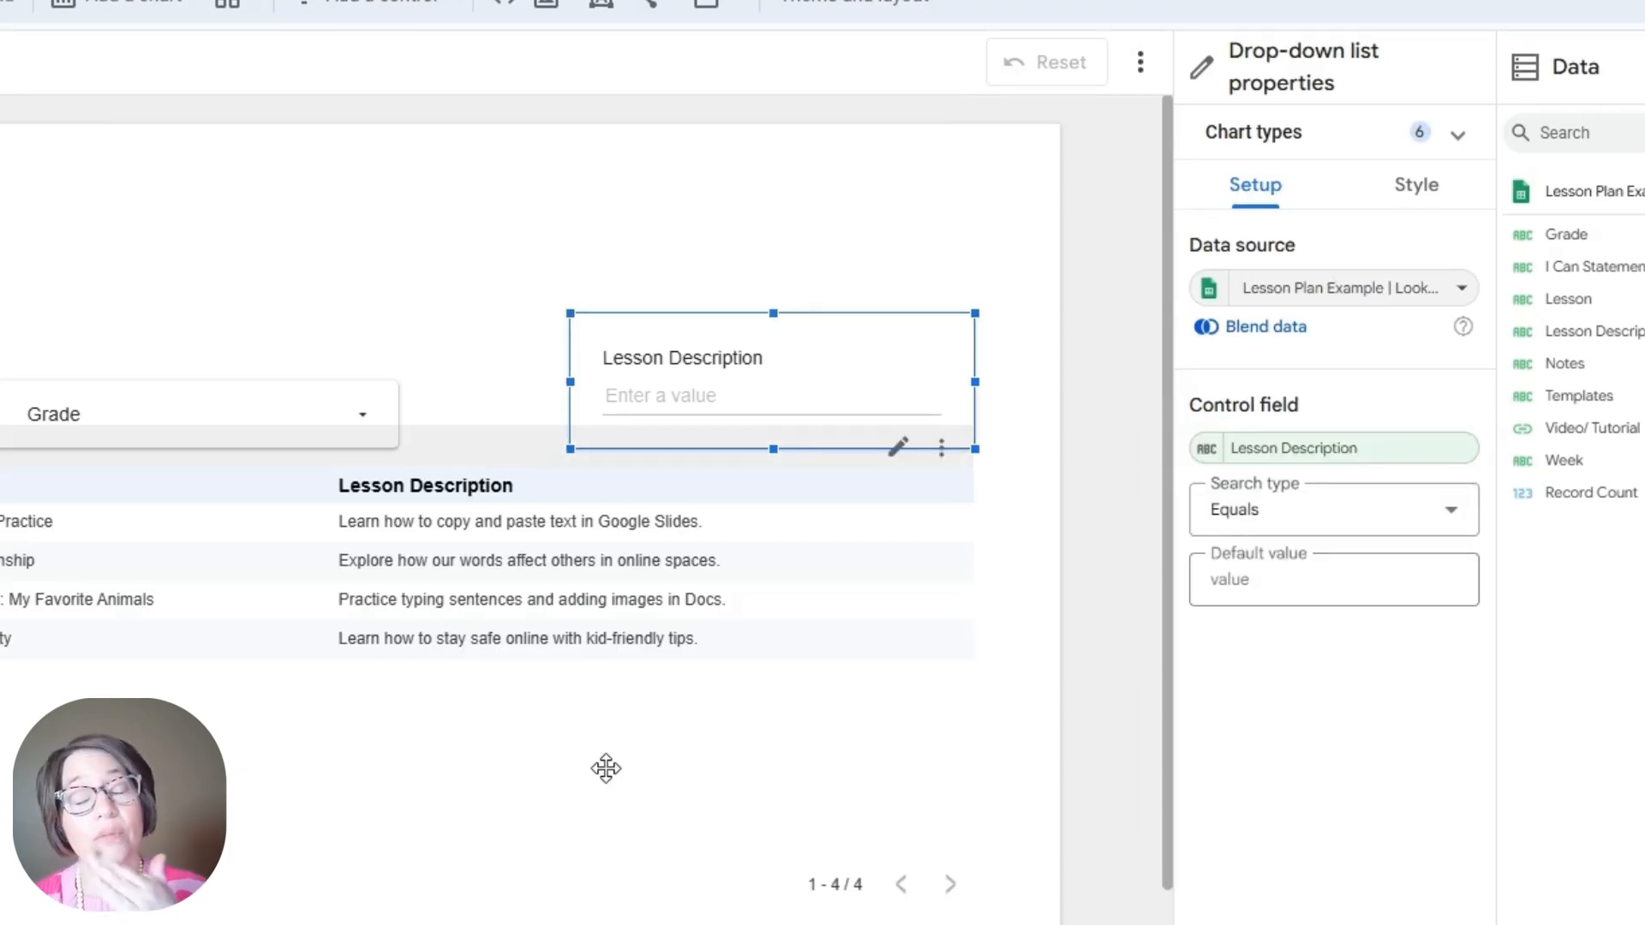
click(1219, 531)
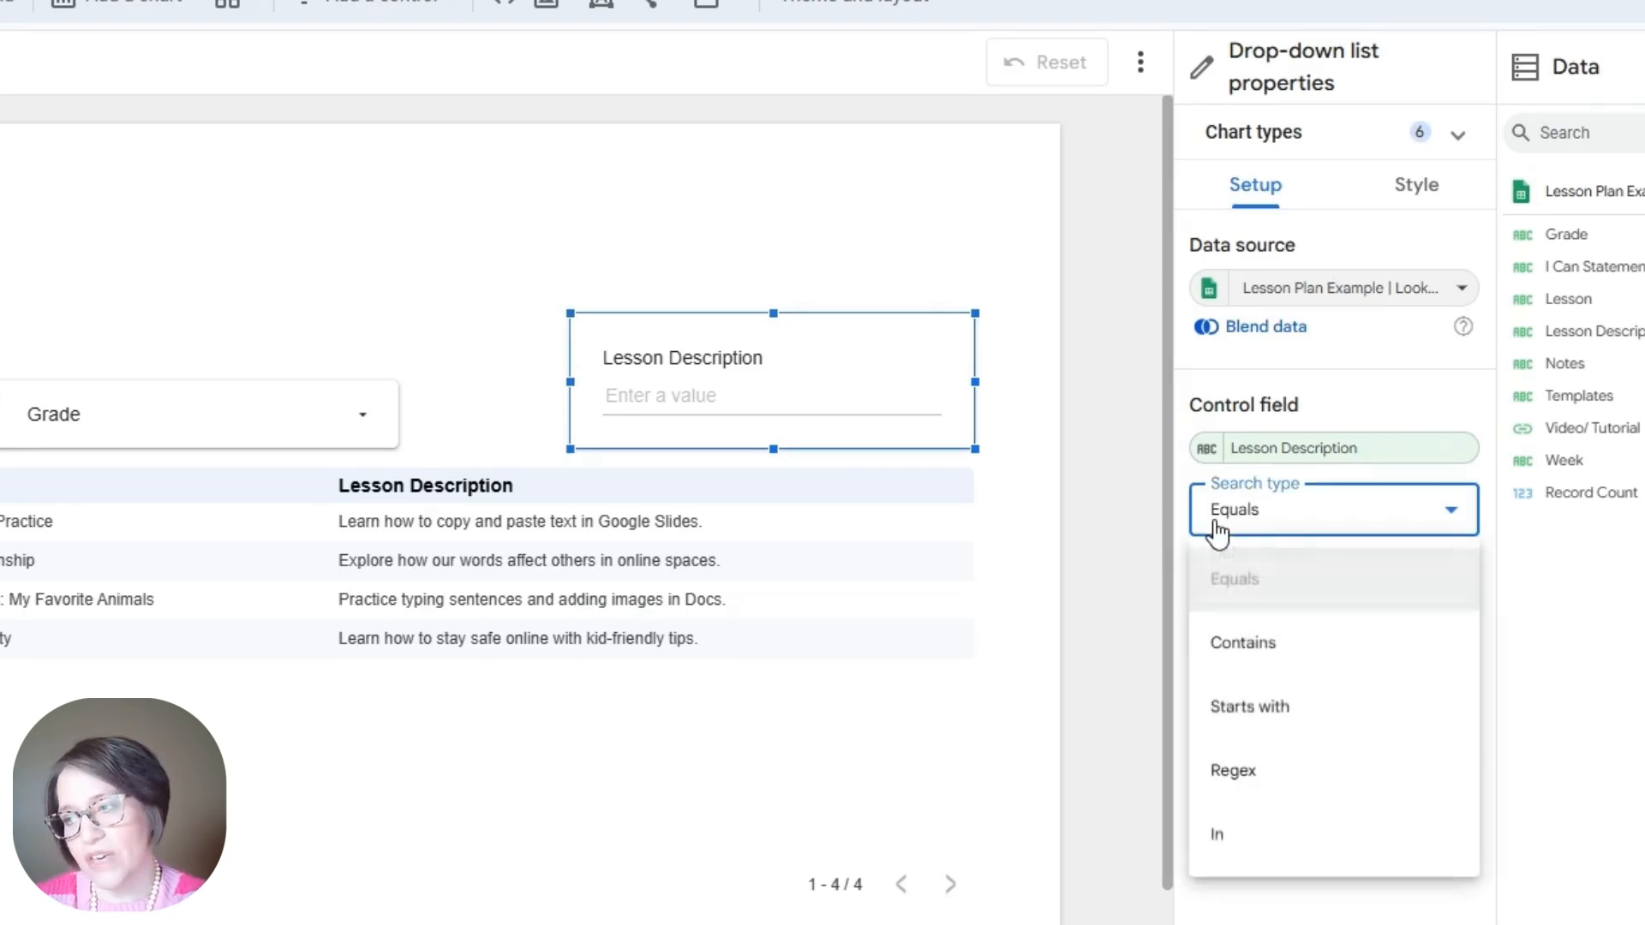
click(1243, 656)
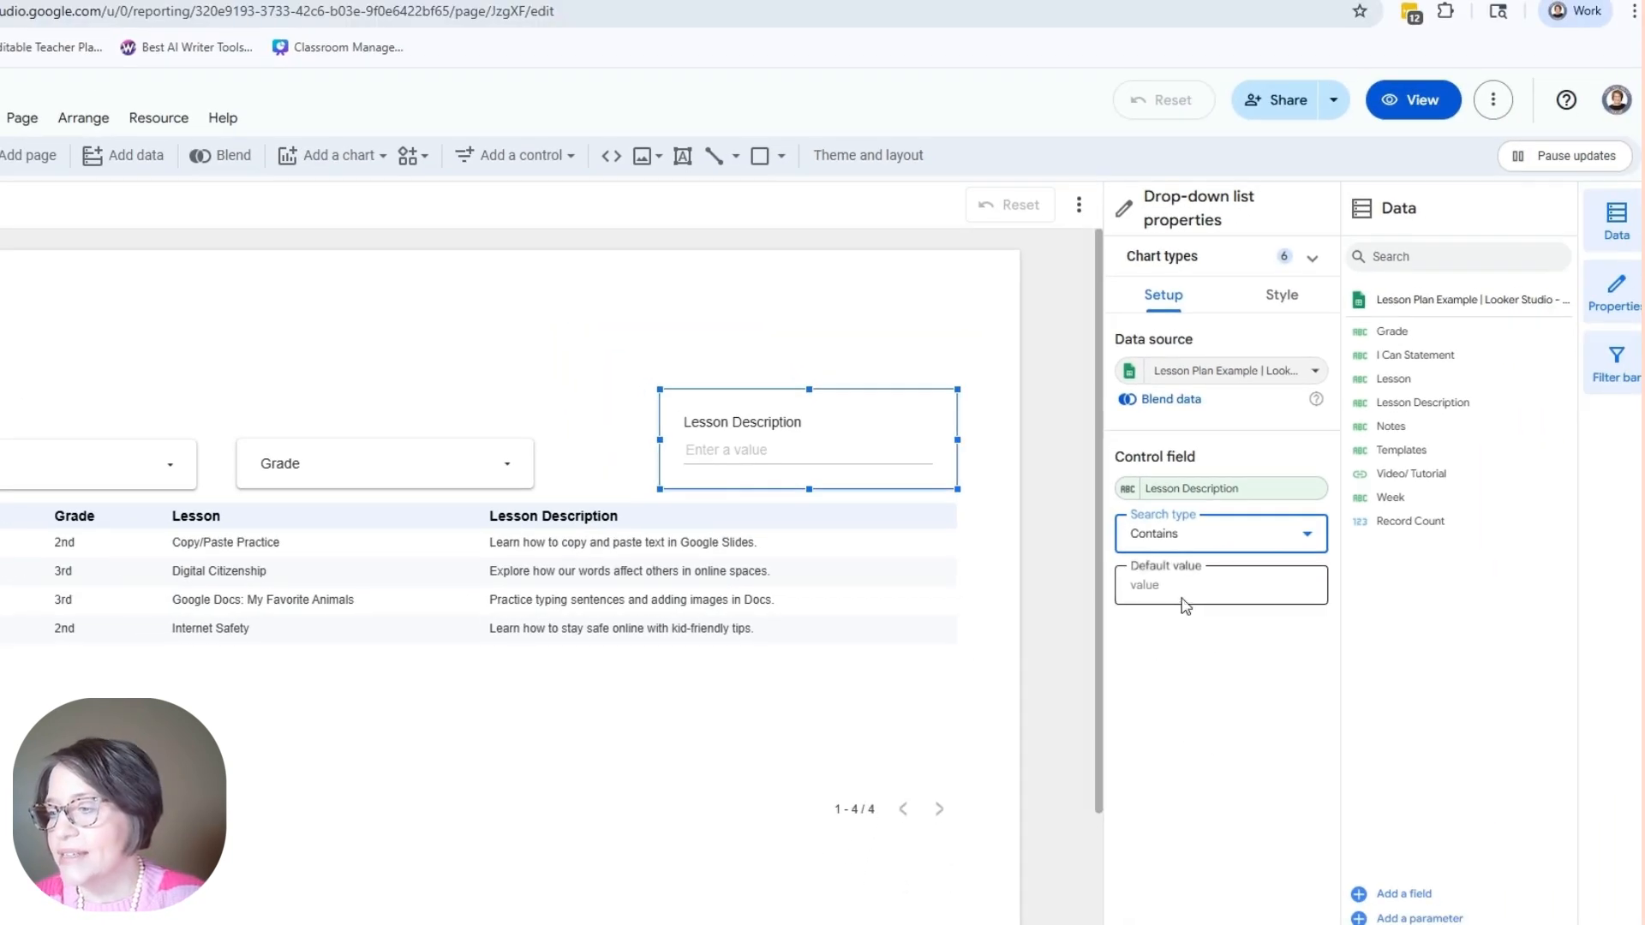
Step: Search 'copy' in the input box so the table shows only the copy-and-paste lesson
click(724, 452)
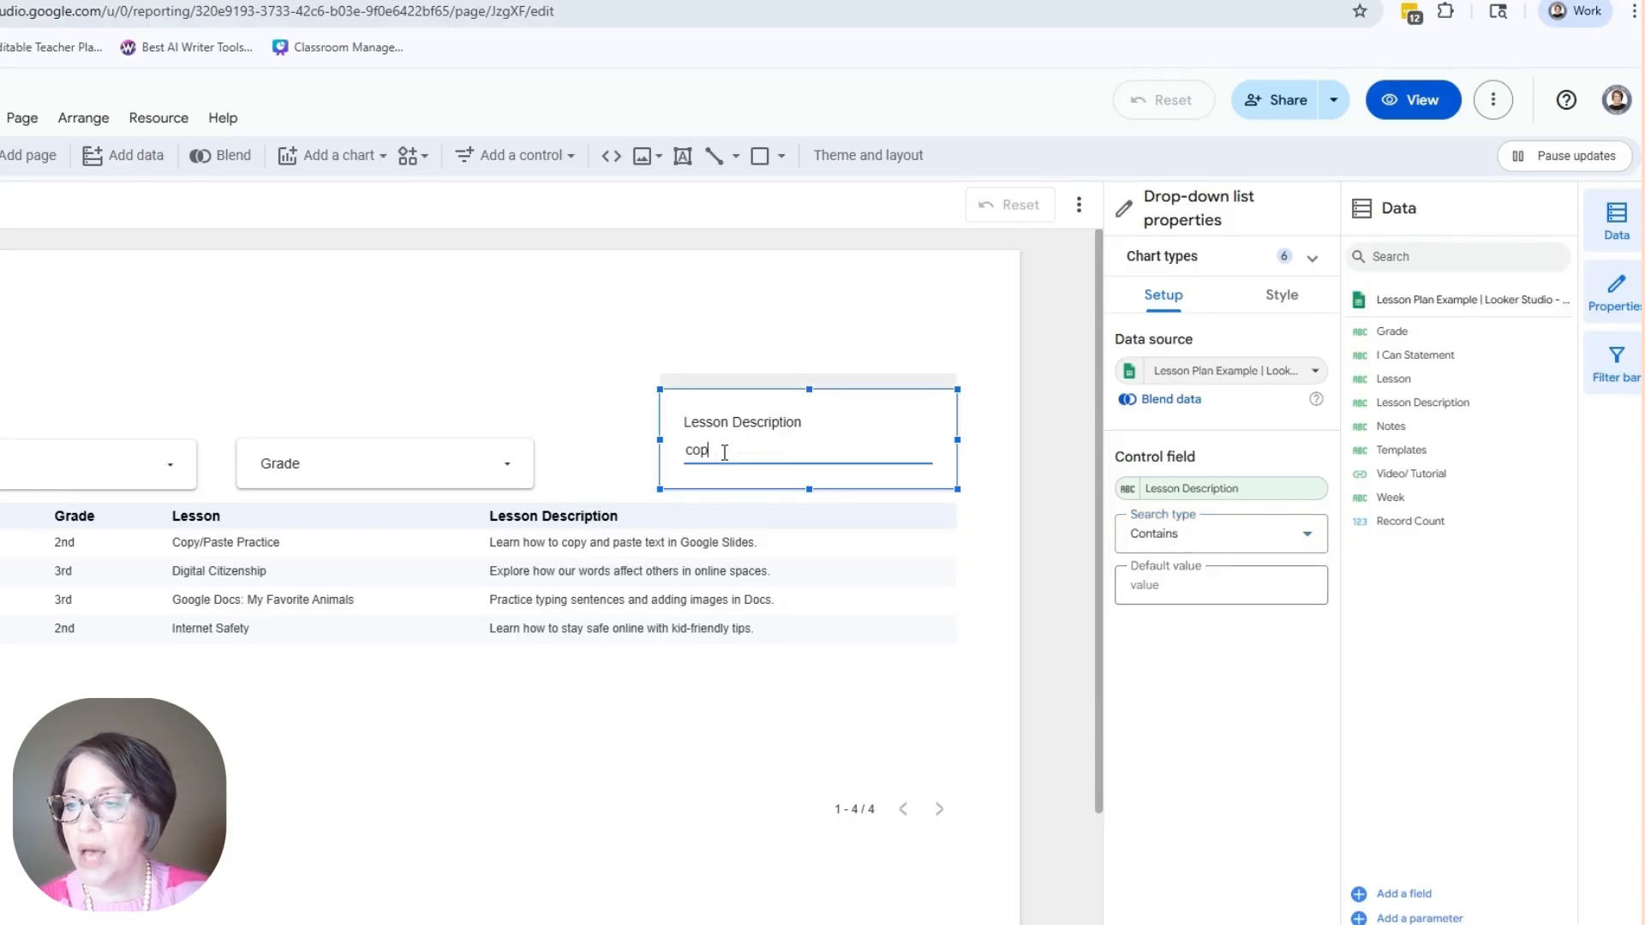
text(copy)
key(Return)
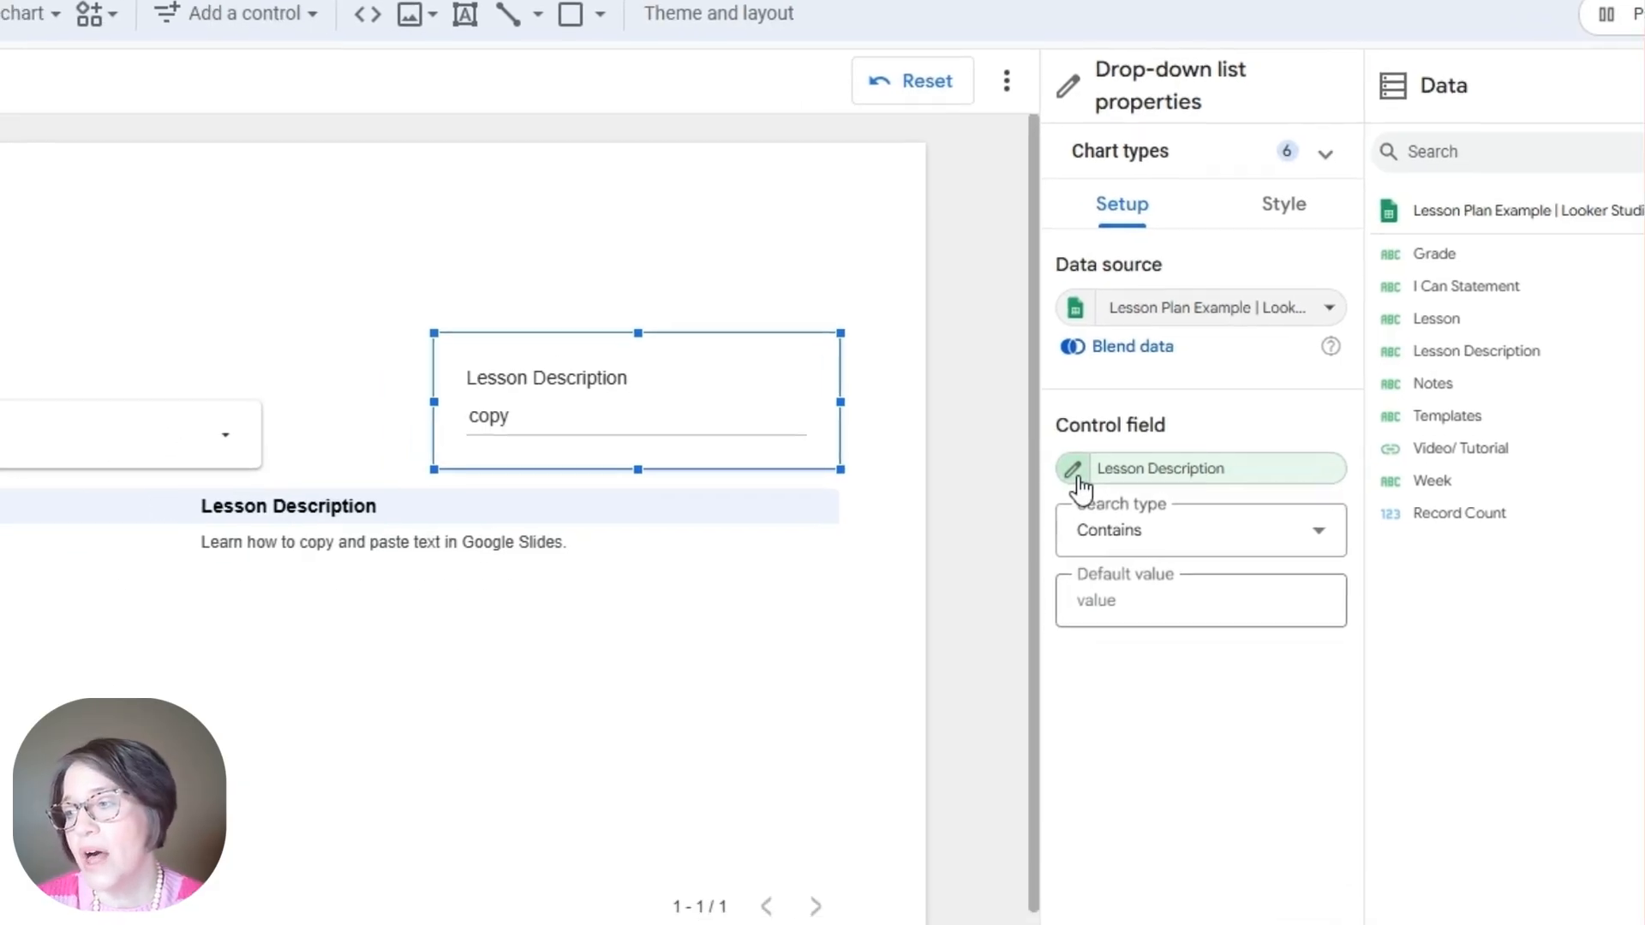
click(971, 517)
Step: Give the search box's Lesson Description field the display name 'Search for Topic'
click(949, 527)
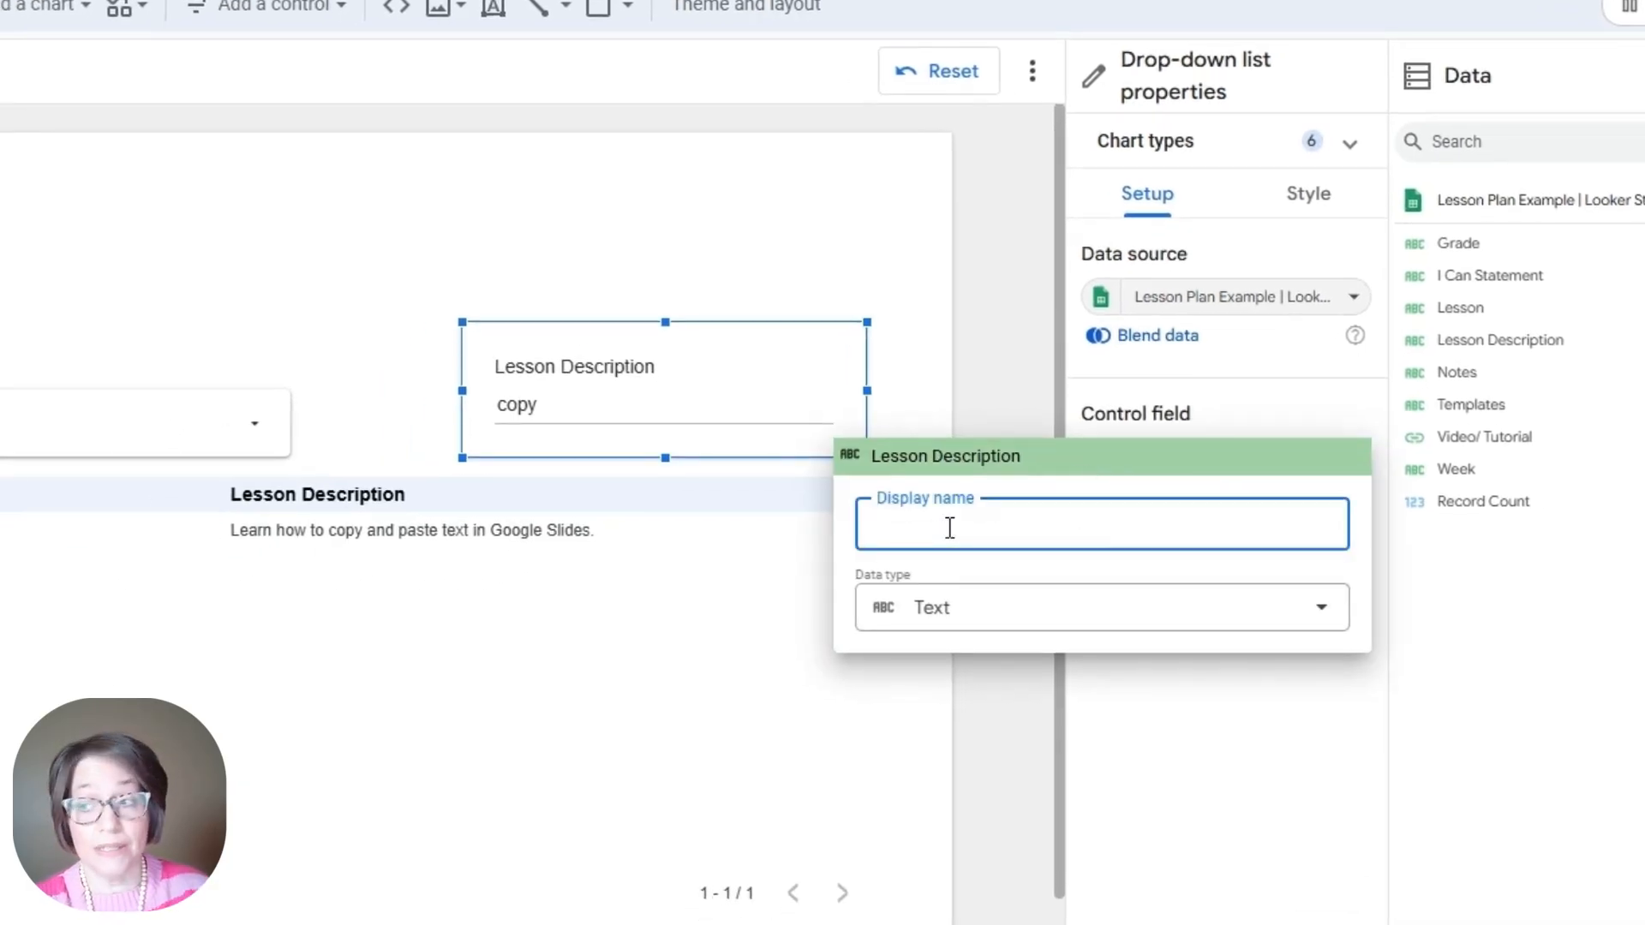
text(Search for T)
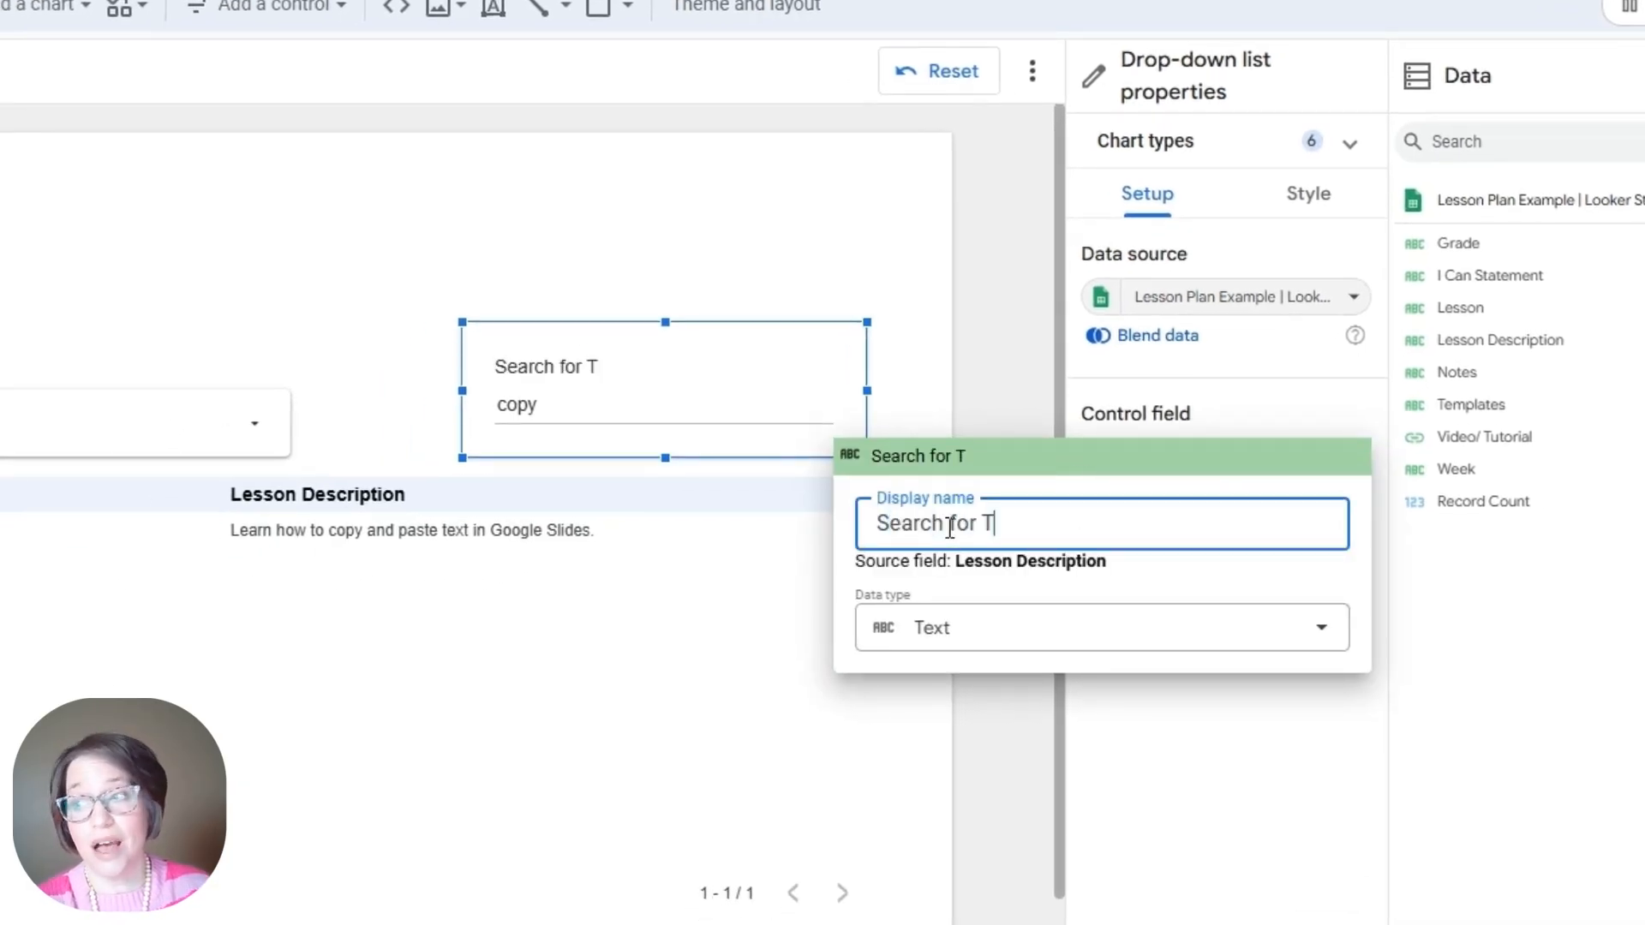
text(opic)
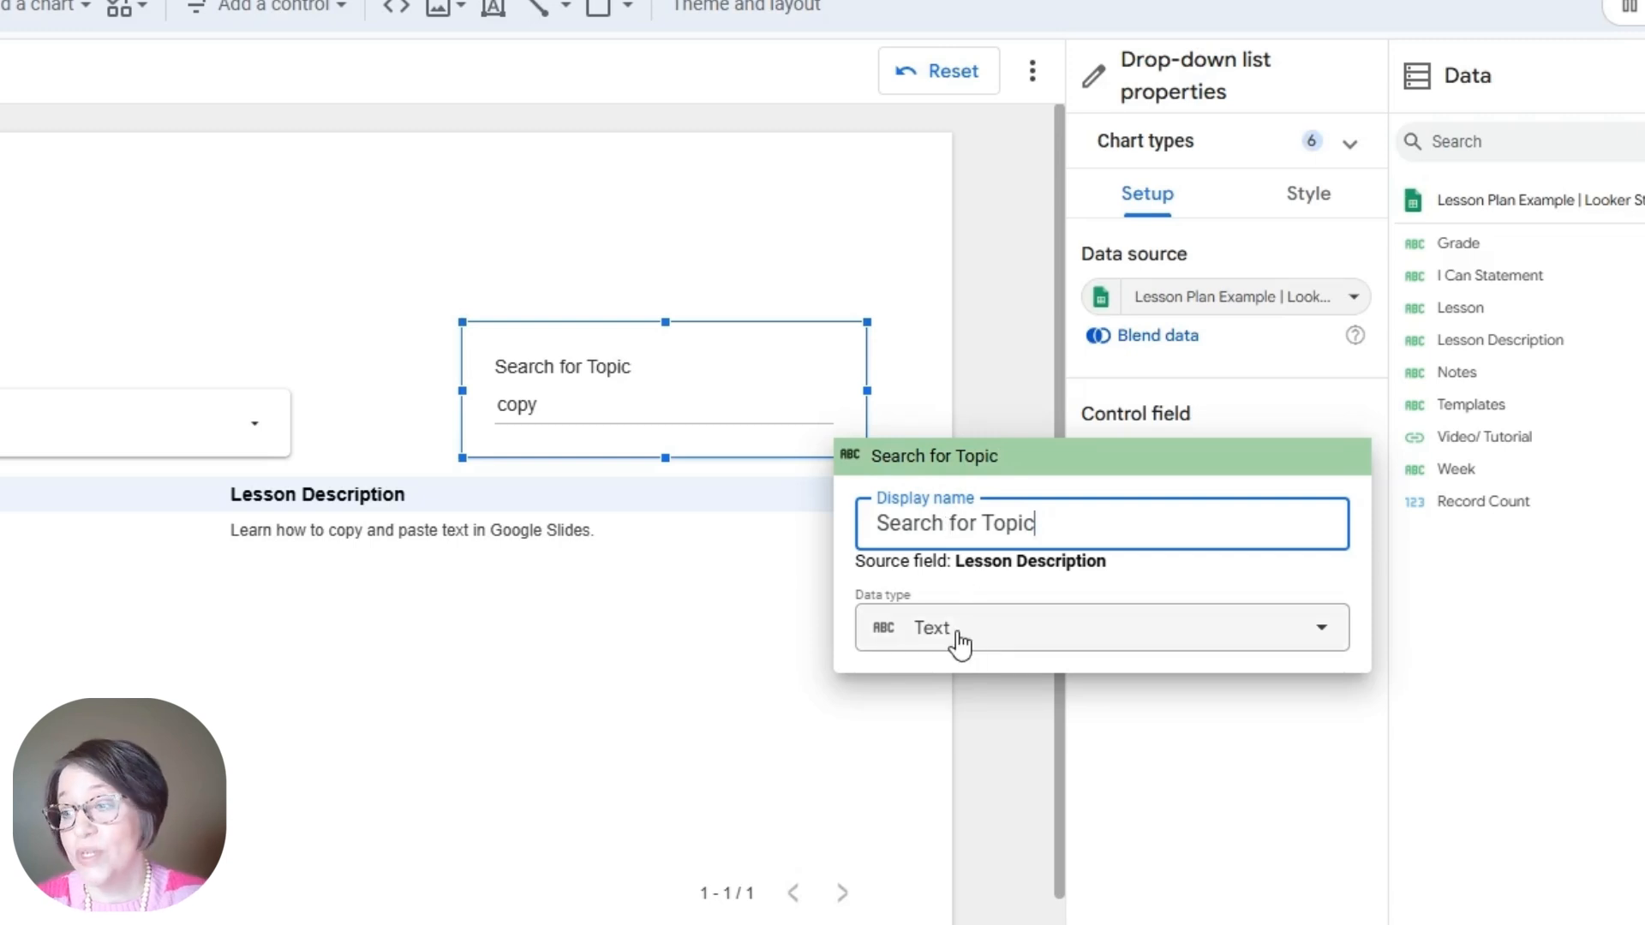
click(635, 667)
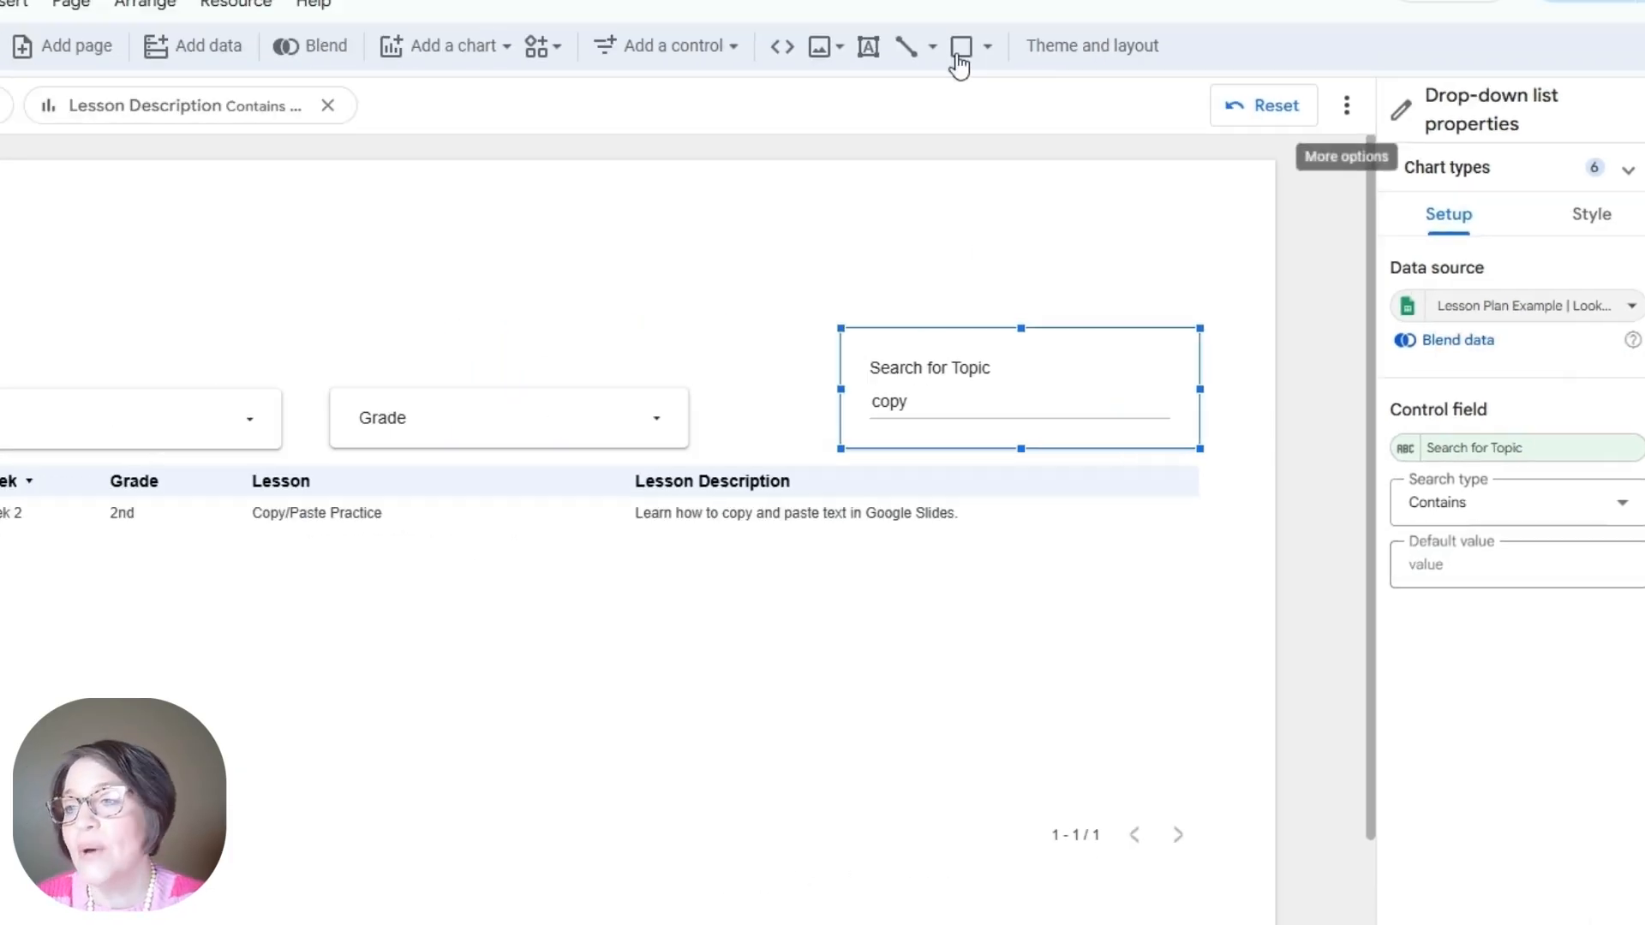
Step: Add a 'Lesson Plans' title text box across the page top with a custom font colour
click(1036, 80)
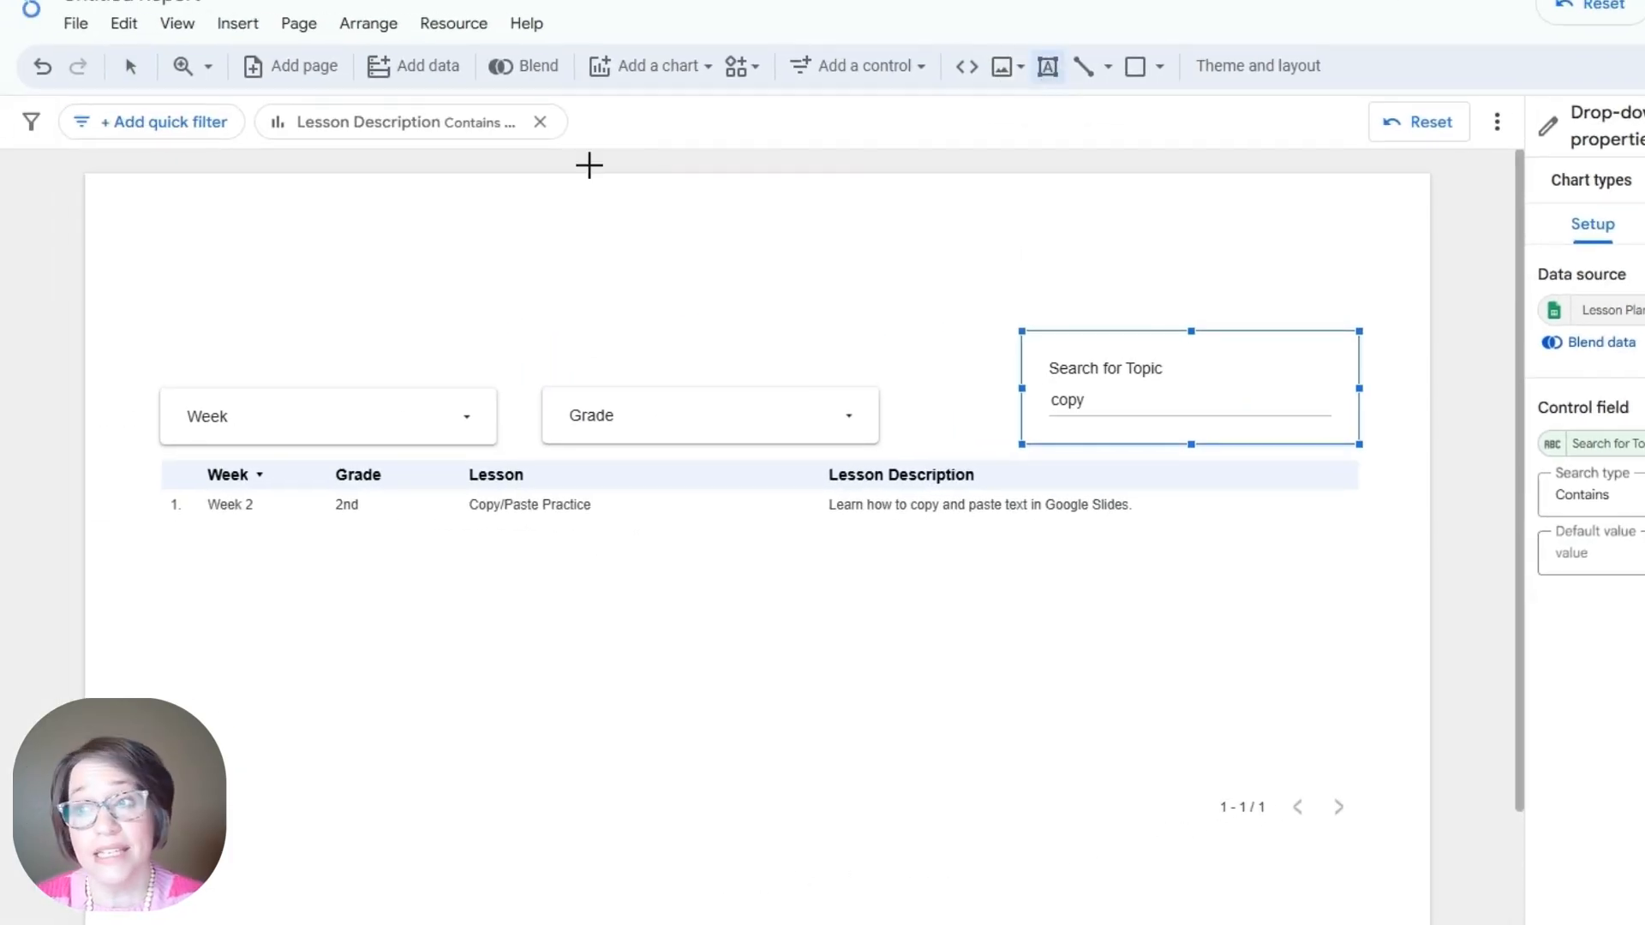
drag(146, 196, 1369, 289)
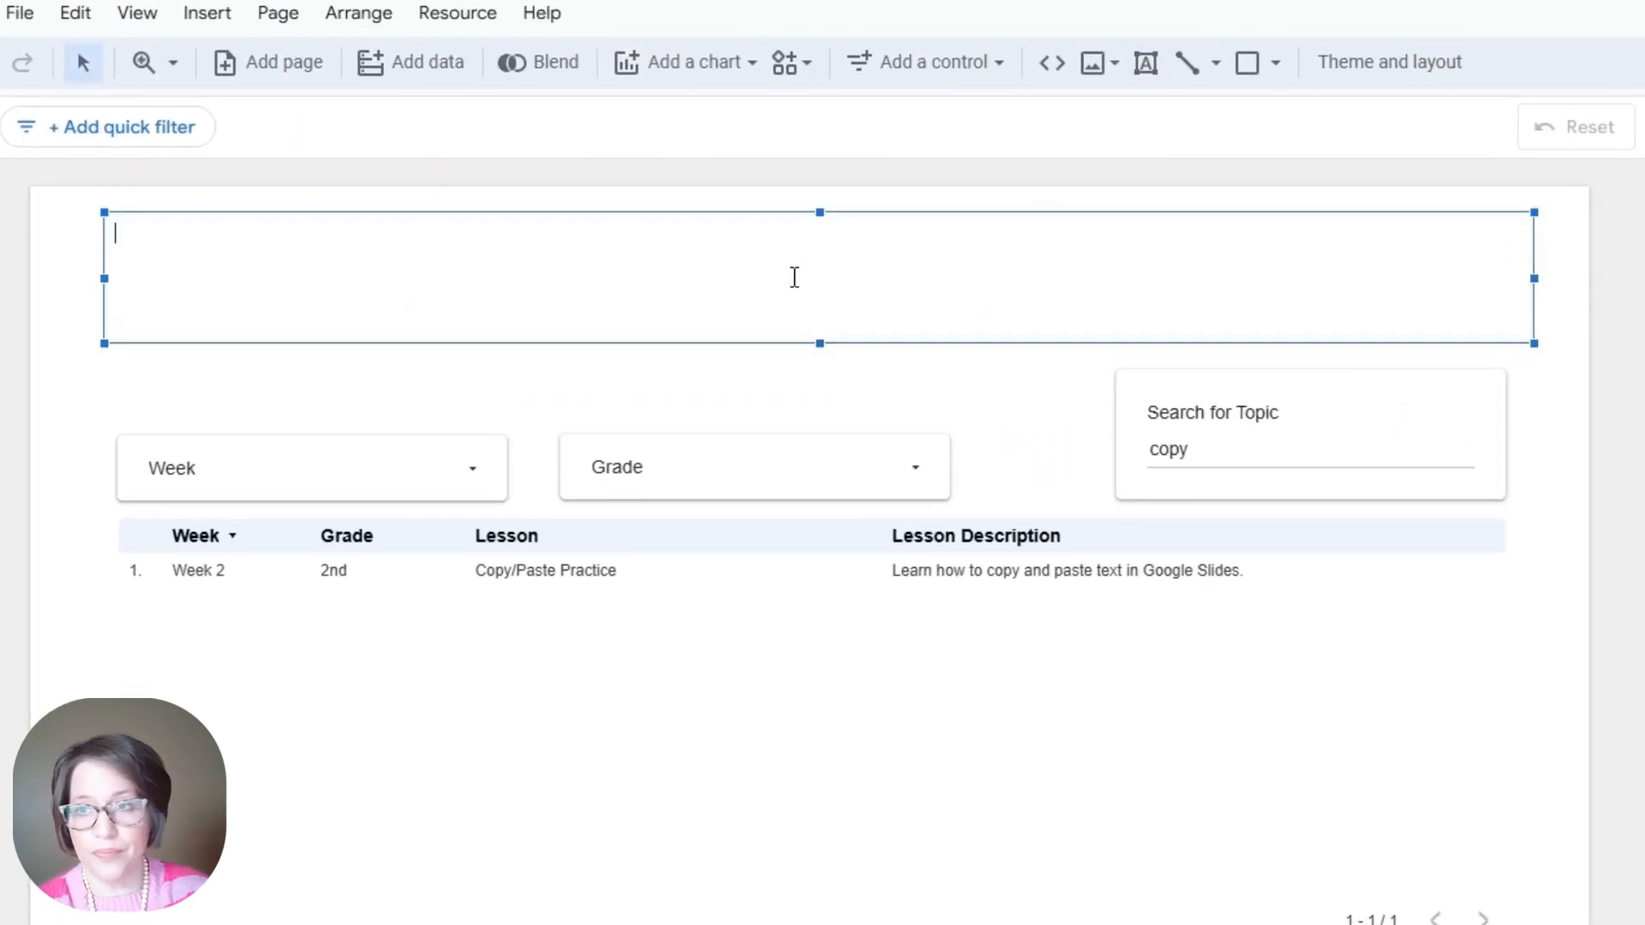
text(Lesson Plans)
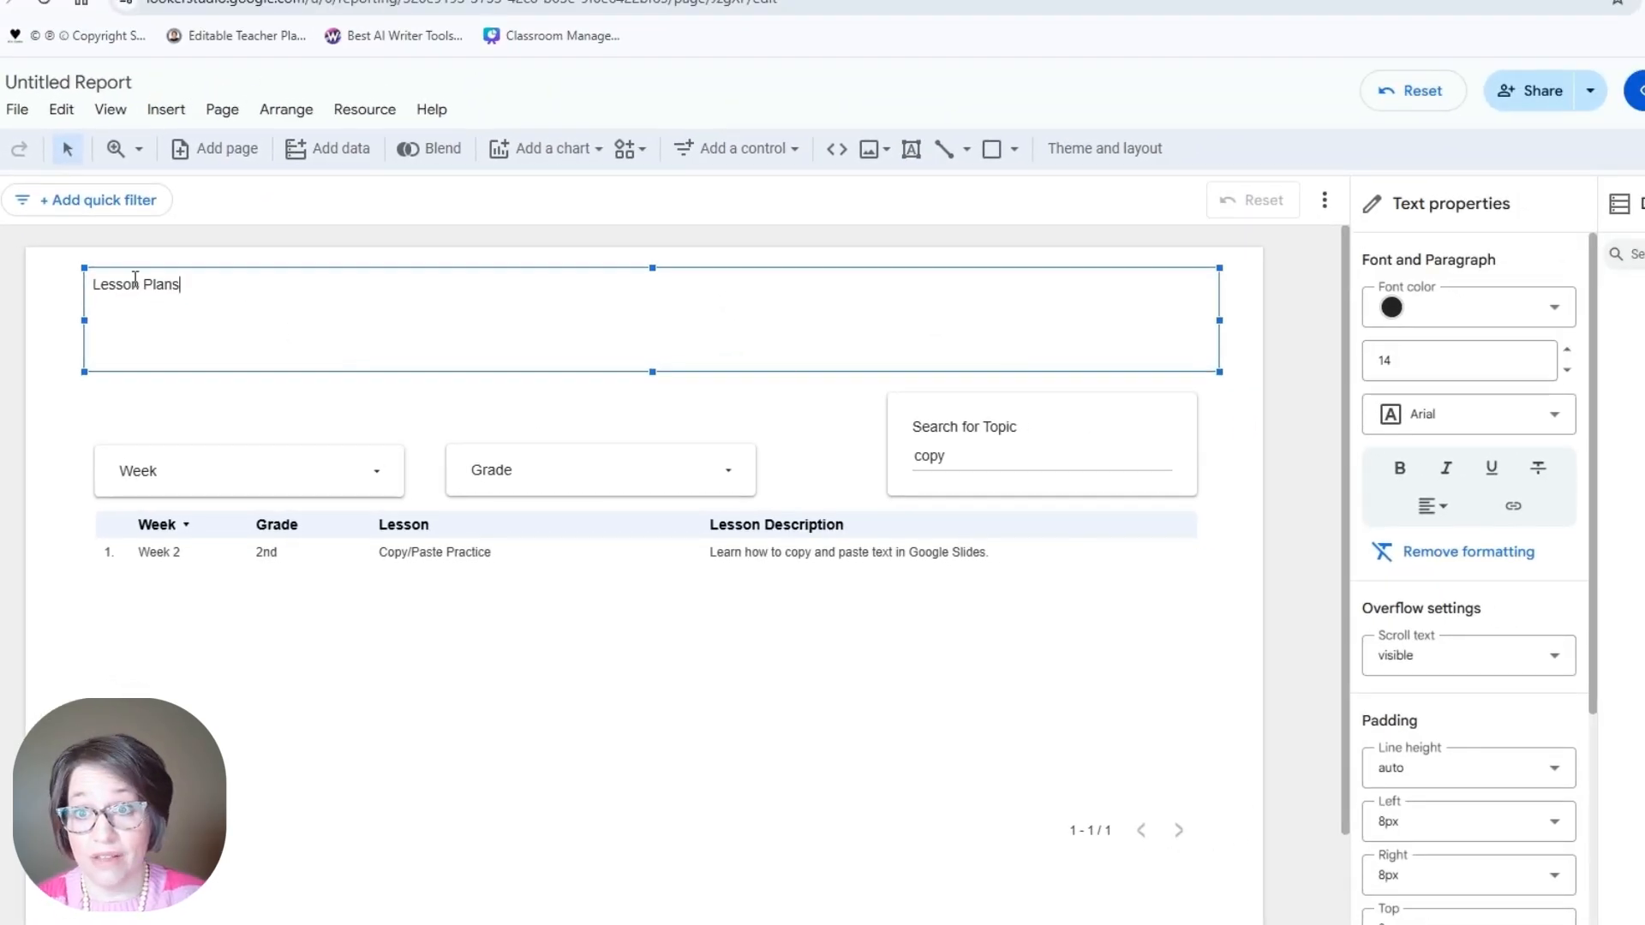
triple_click(135, 281)
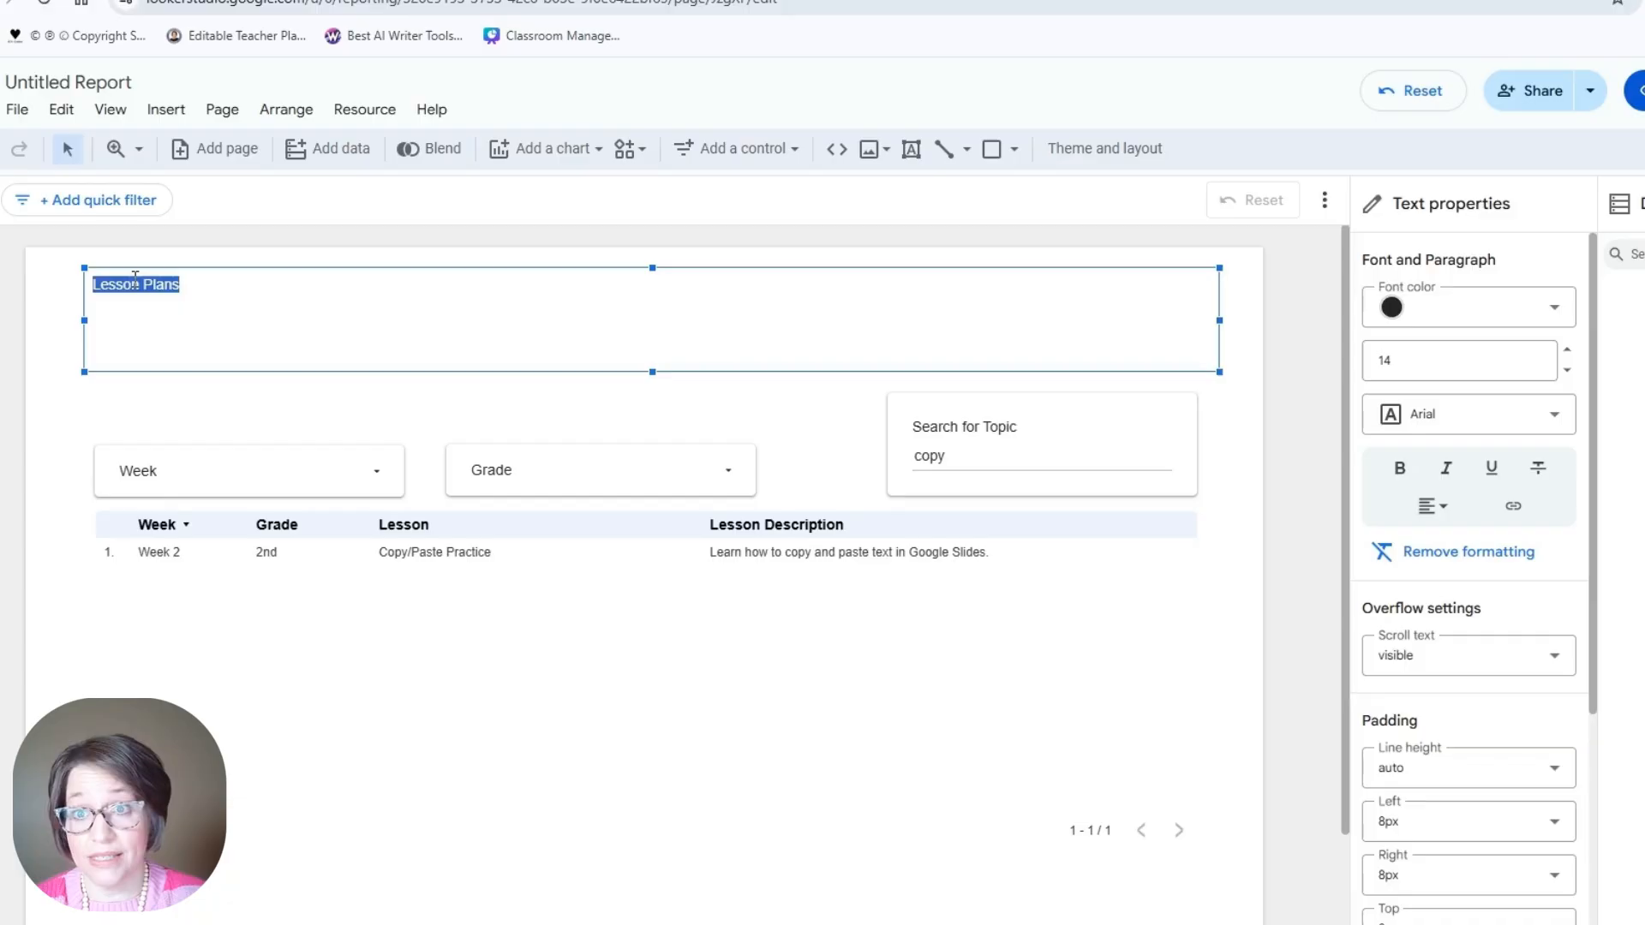
click(1555, 319)
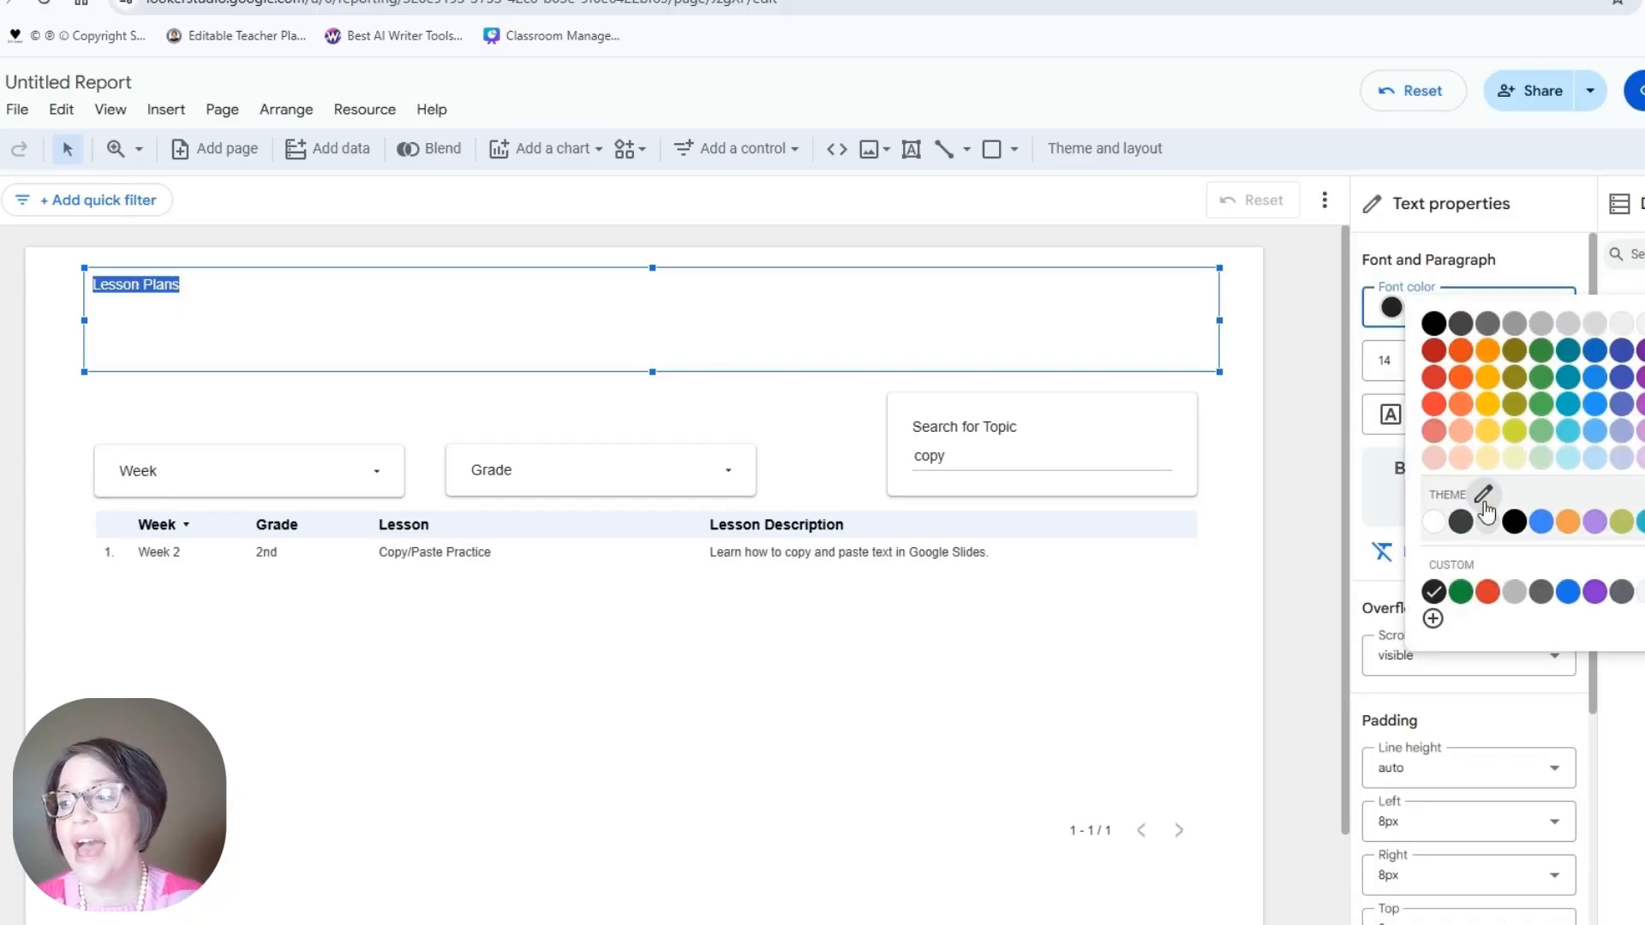
click(1433, 619)
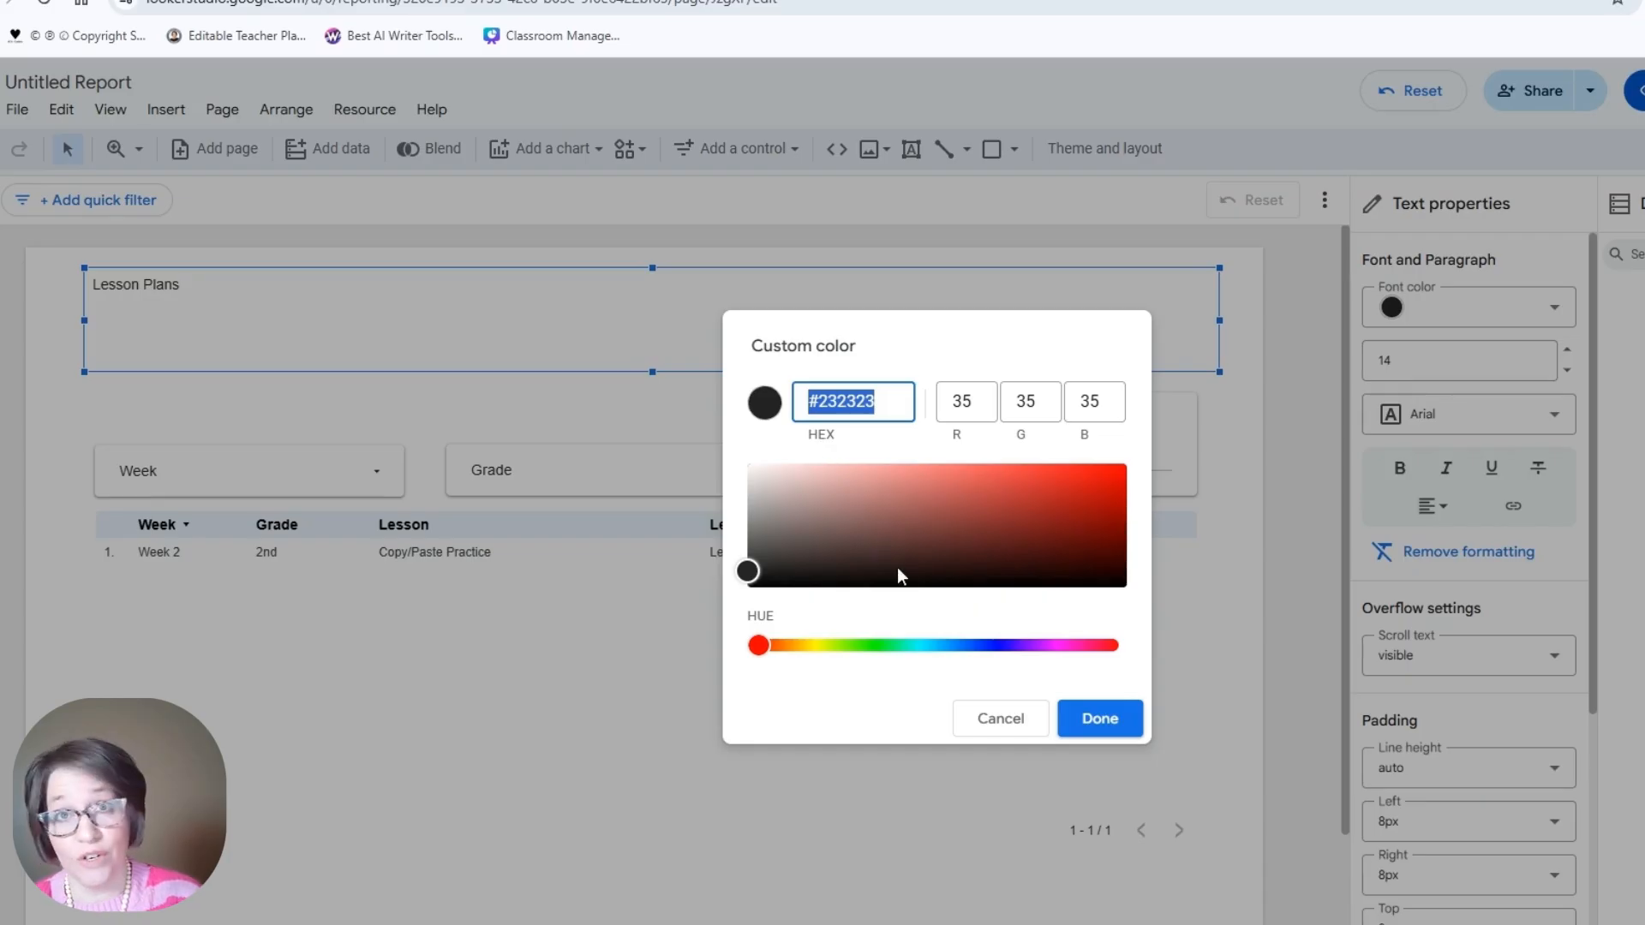
click(1101, 718)
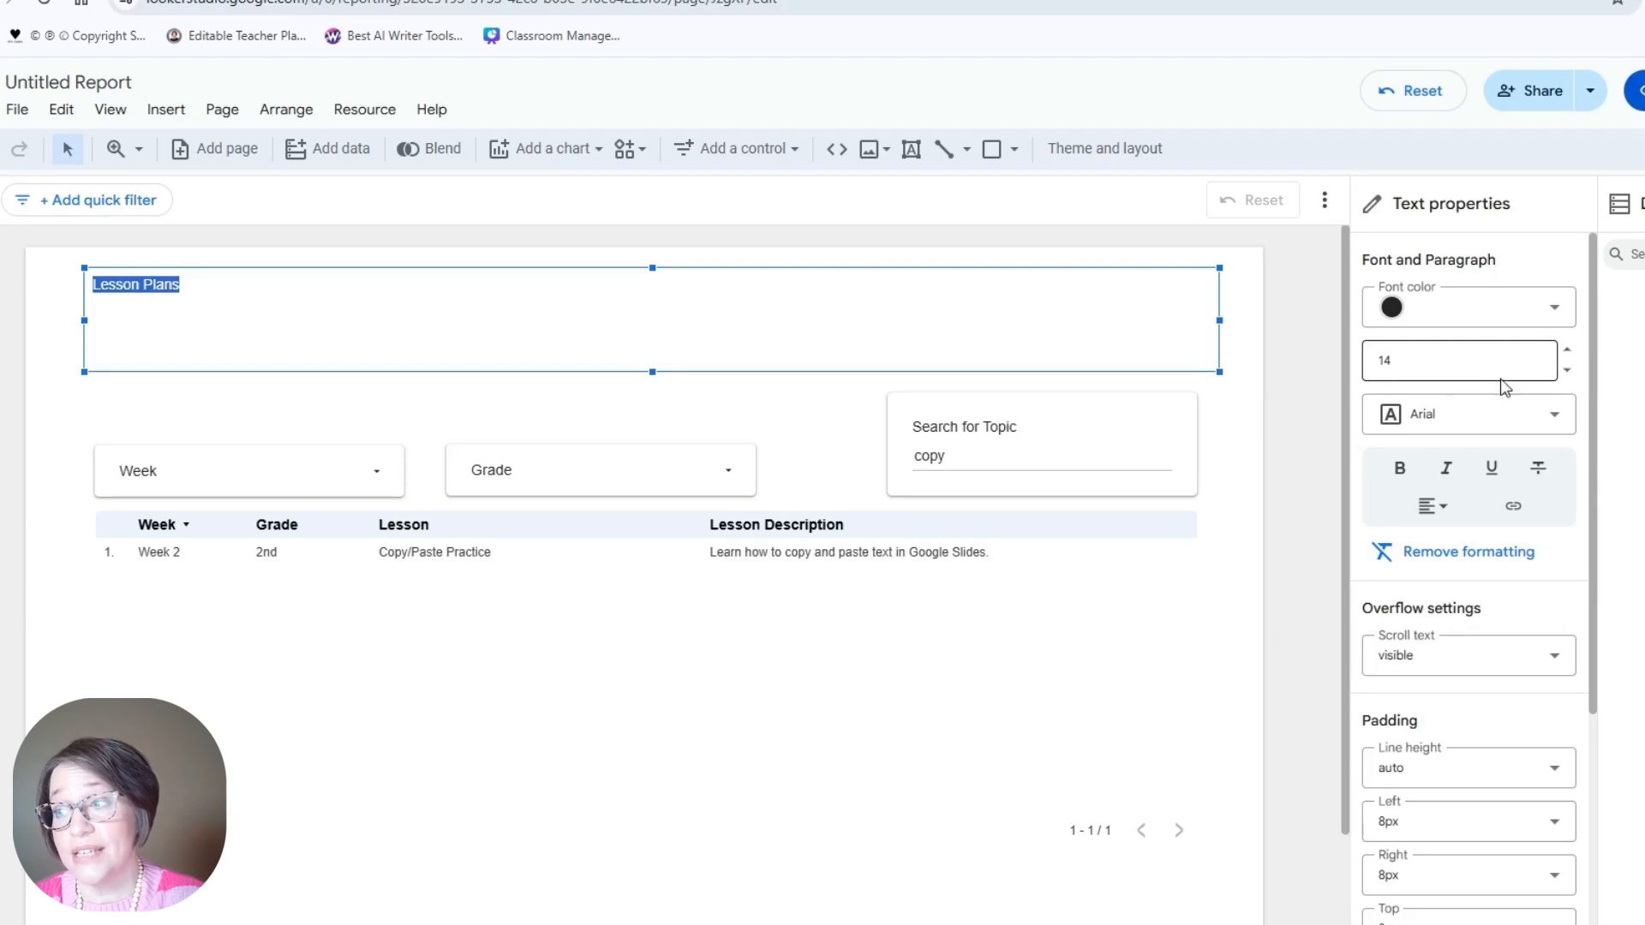
Step: Set the Lesson Plans title's font size to 100
click(1475, 368)
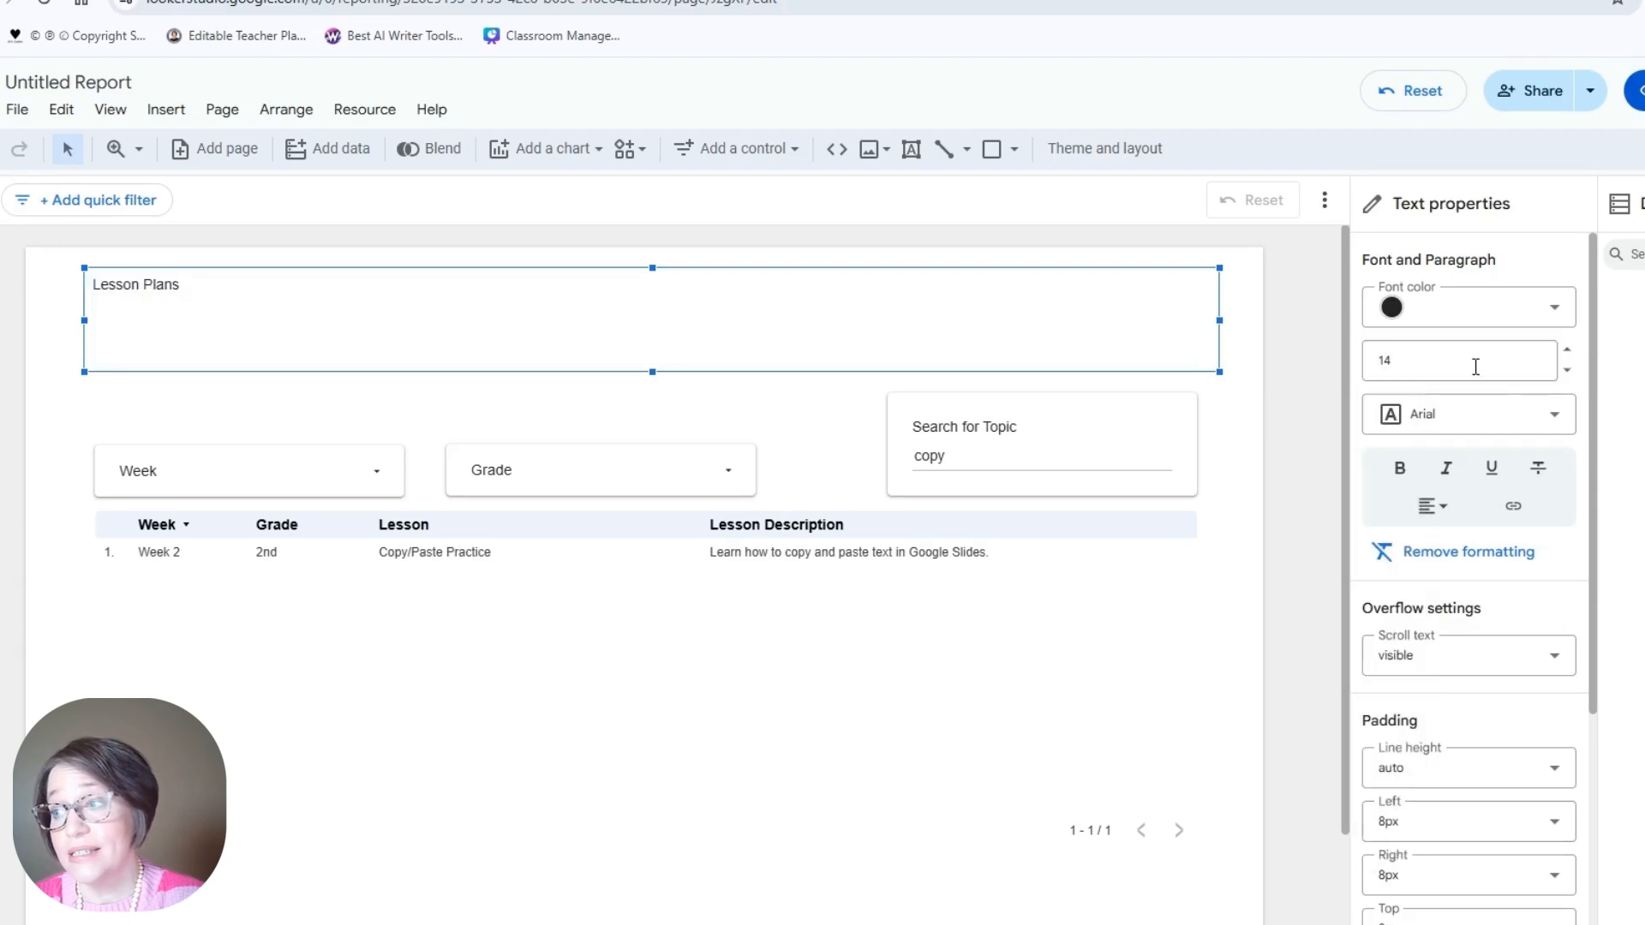
click(1567, 355)
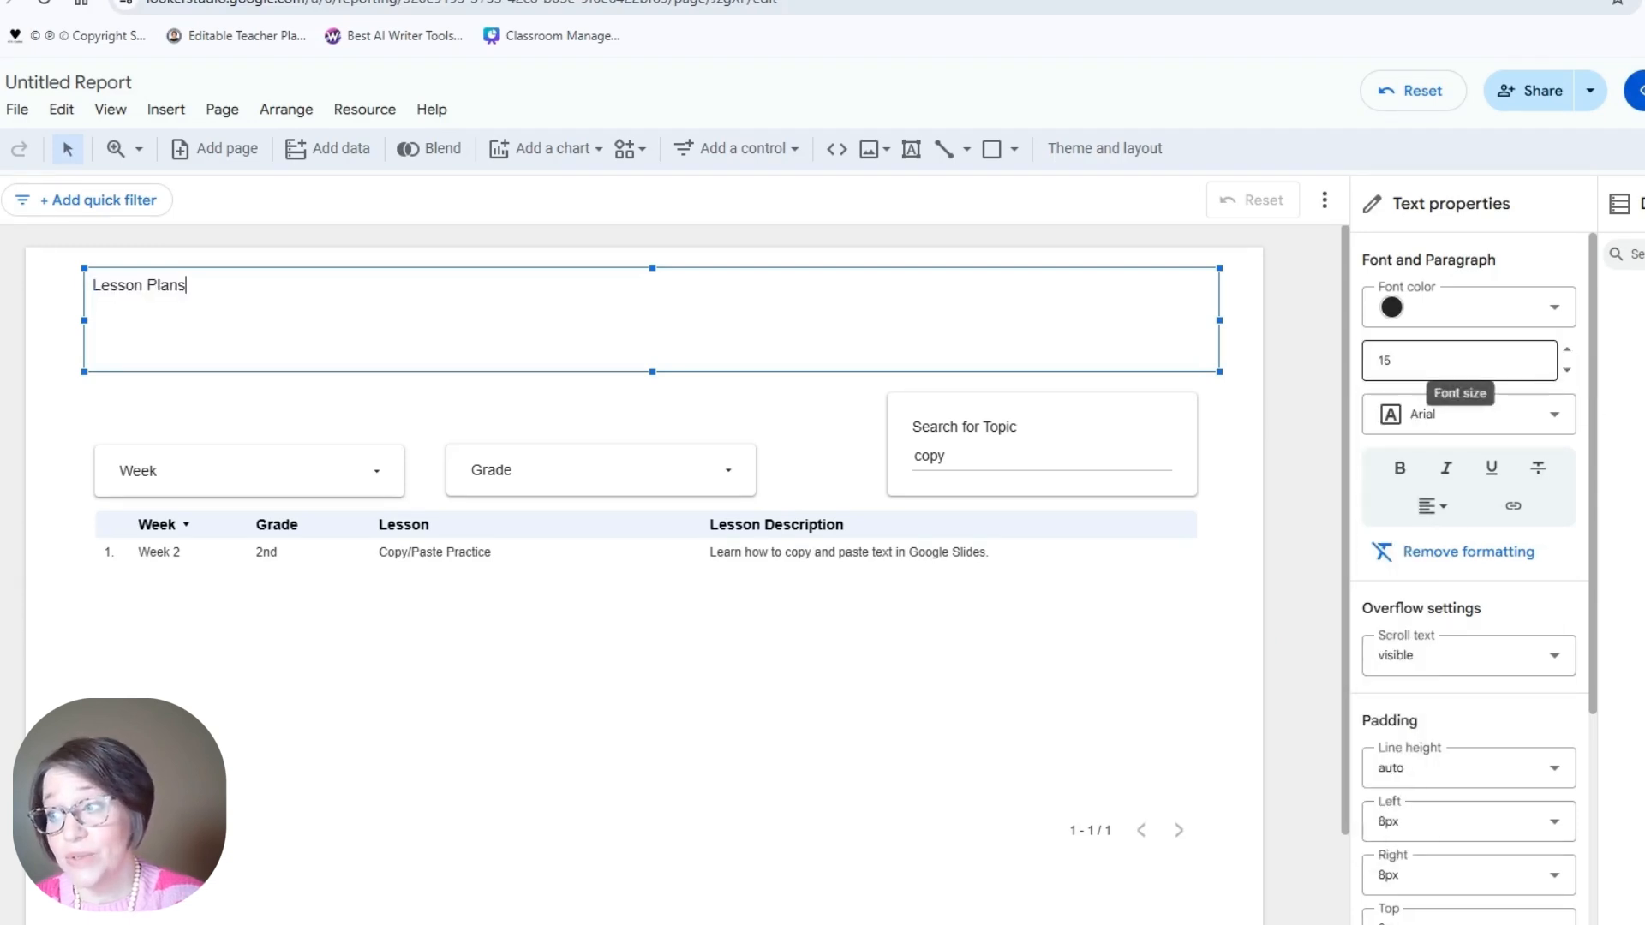
click(1415, 368)
double_click(1414, 368)
text(100)
key(Return)
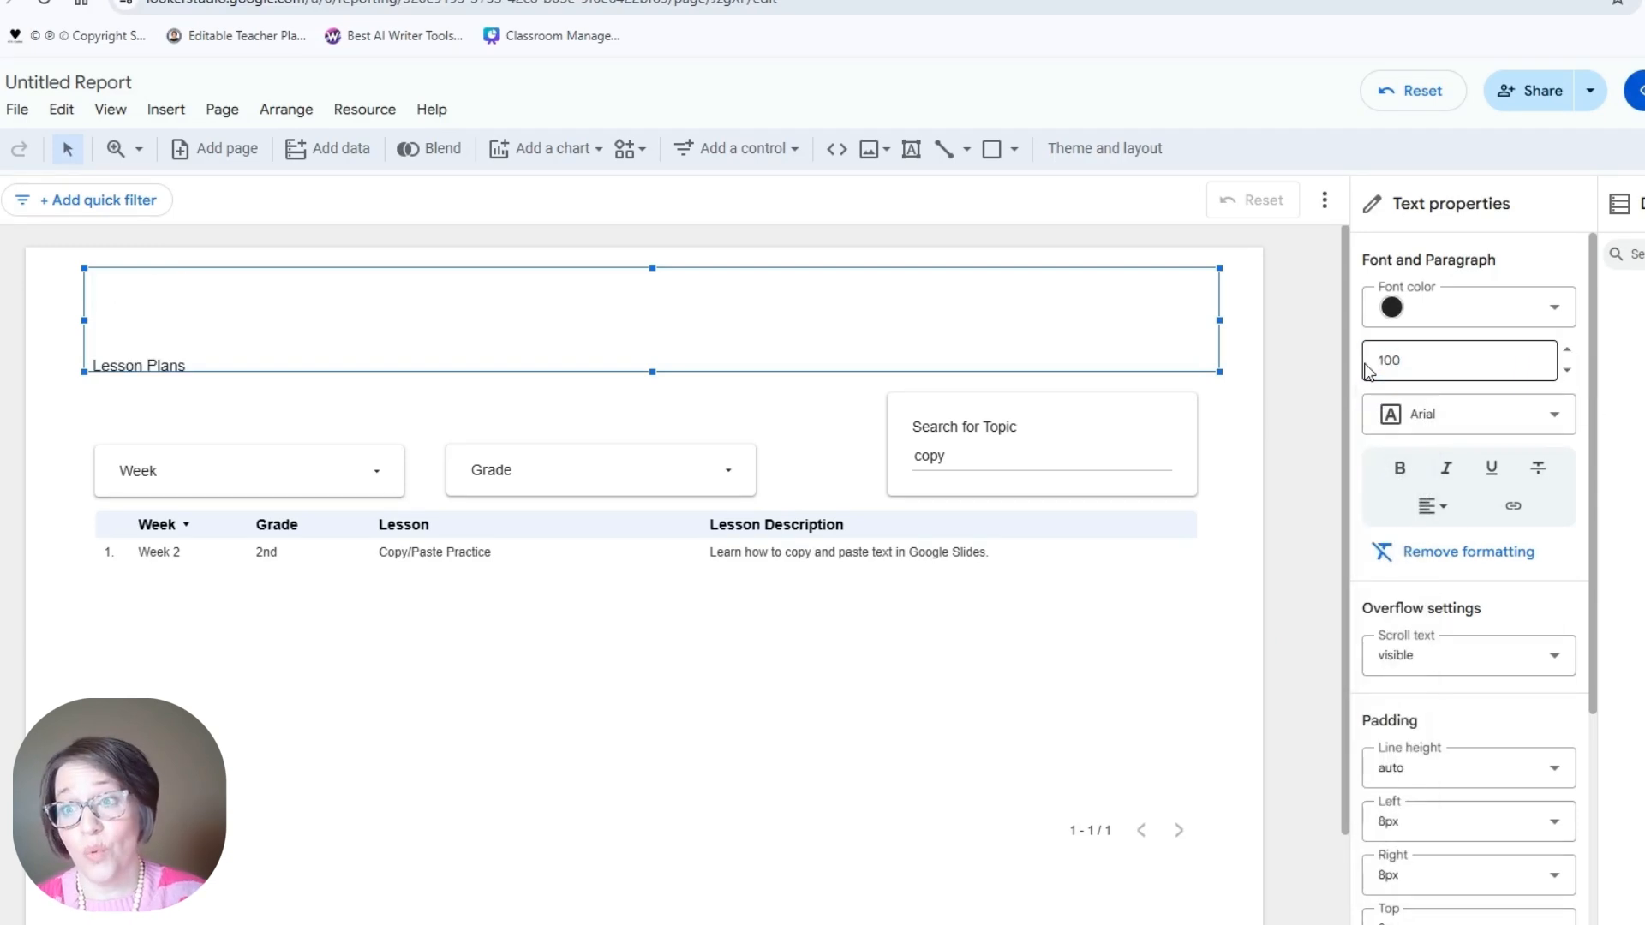
double_click(154, 355)
click(1420, 360)
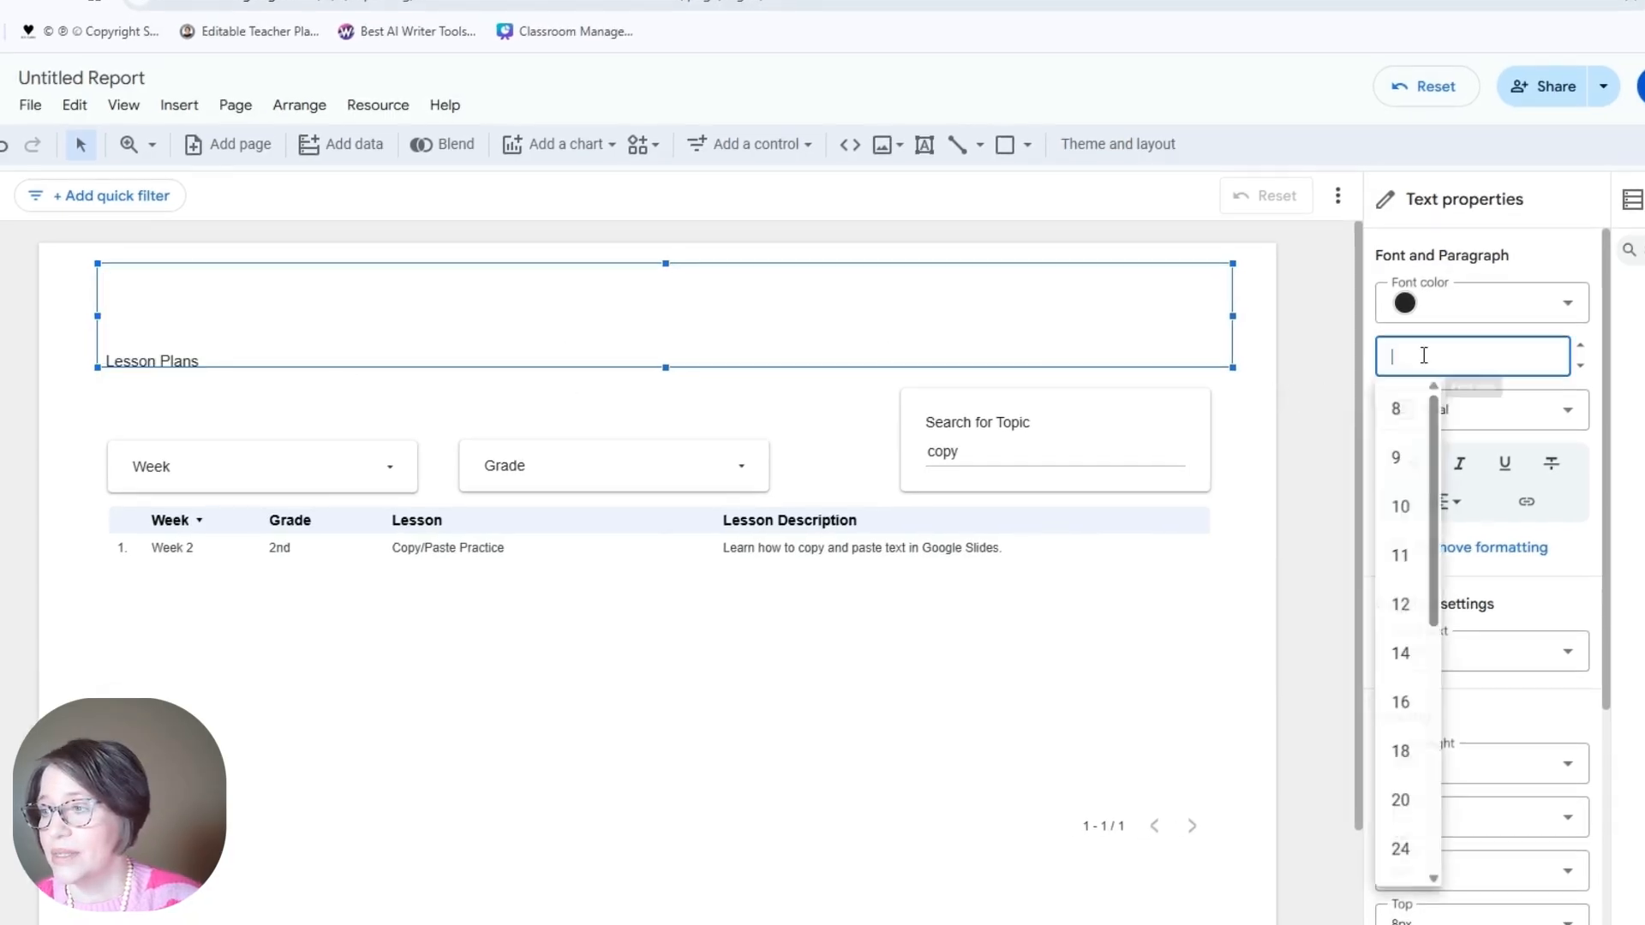
text(0)
key(Return)
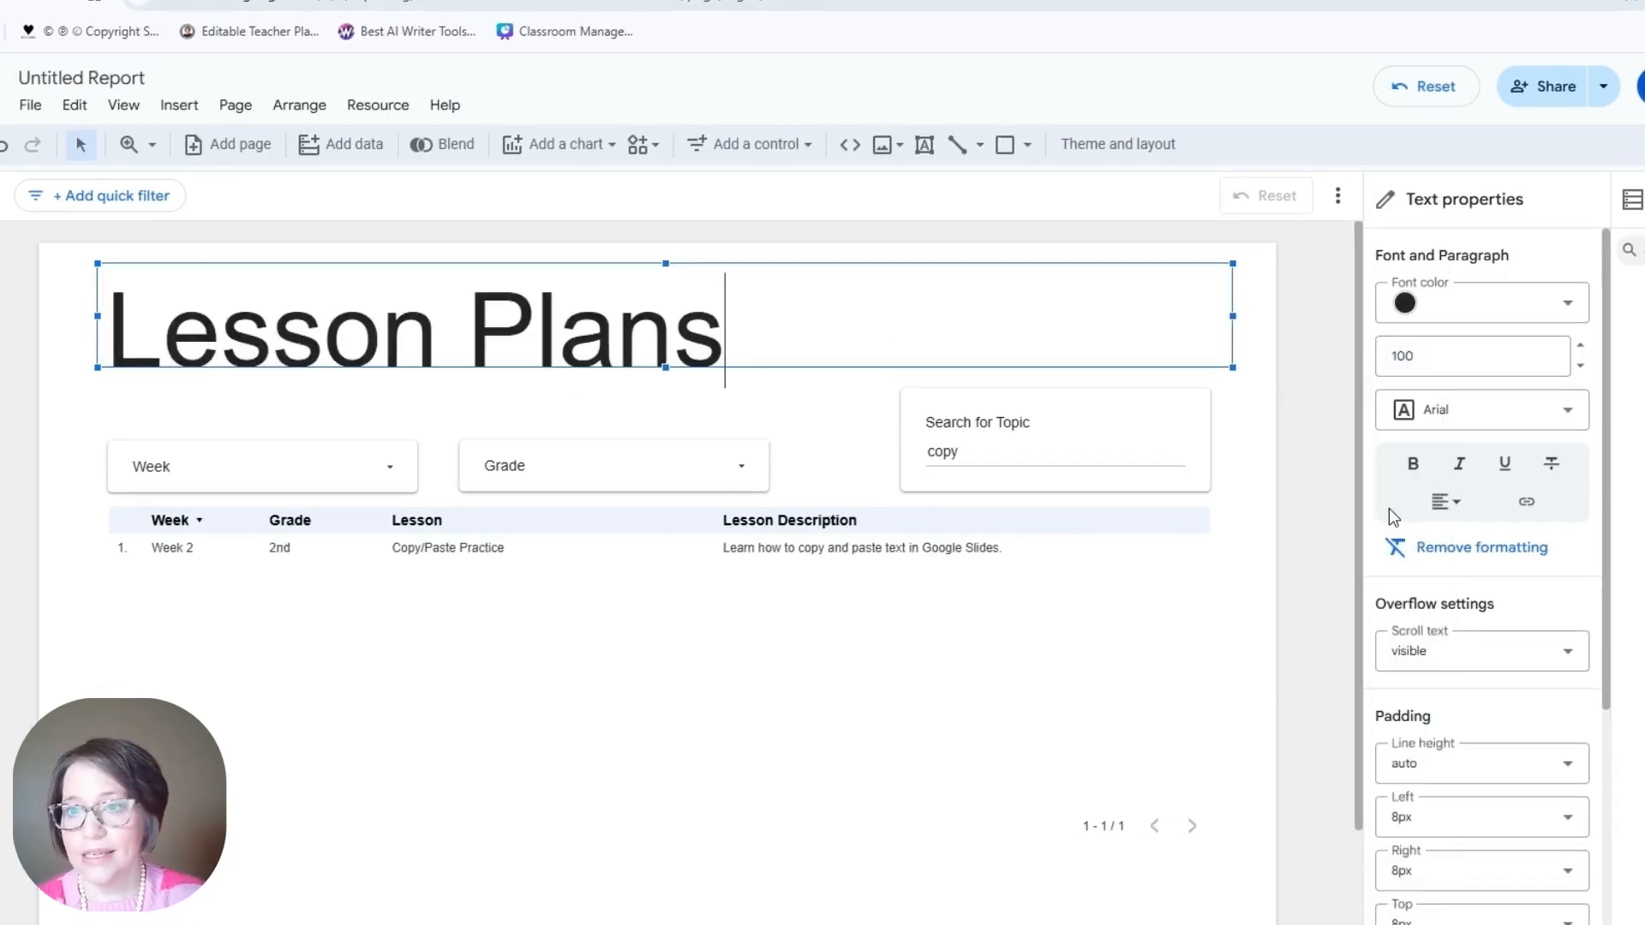
Step: Change the title's font to Quicksand
click(1568, 410)
scroll(1538, 572, down, 2)
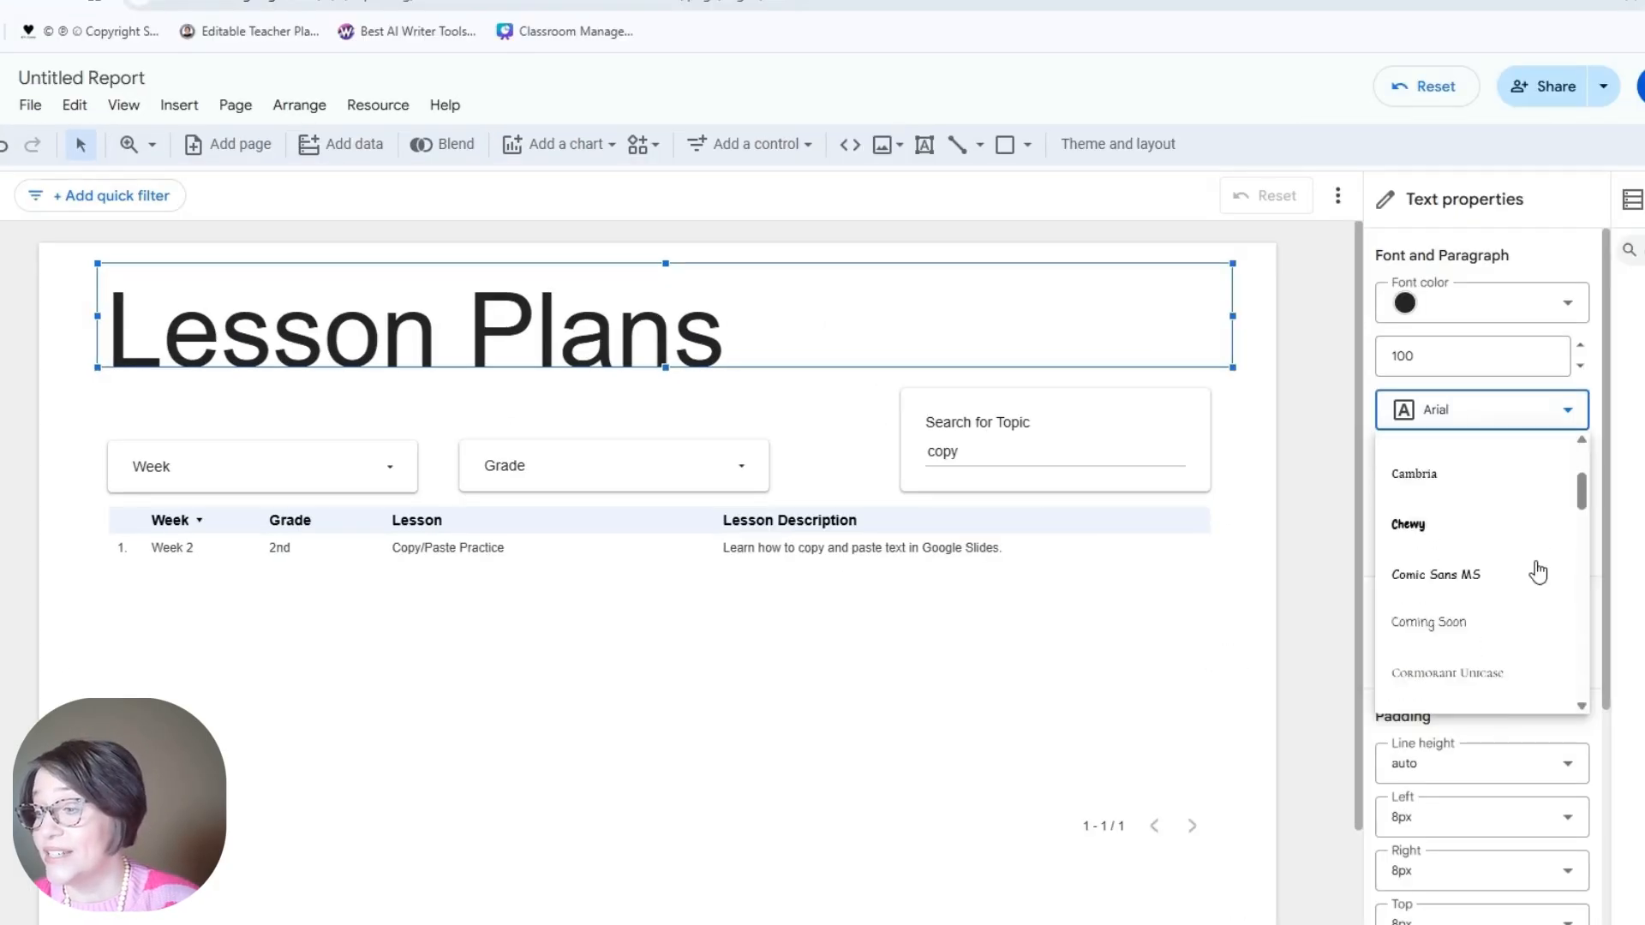
scroll(1538, 572, down, 6)
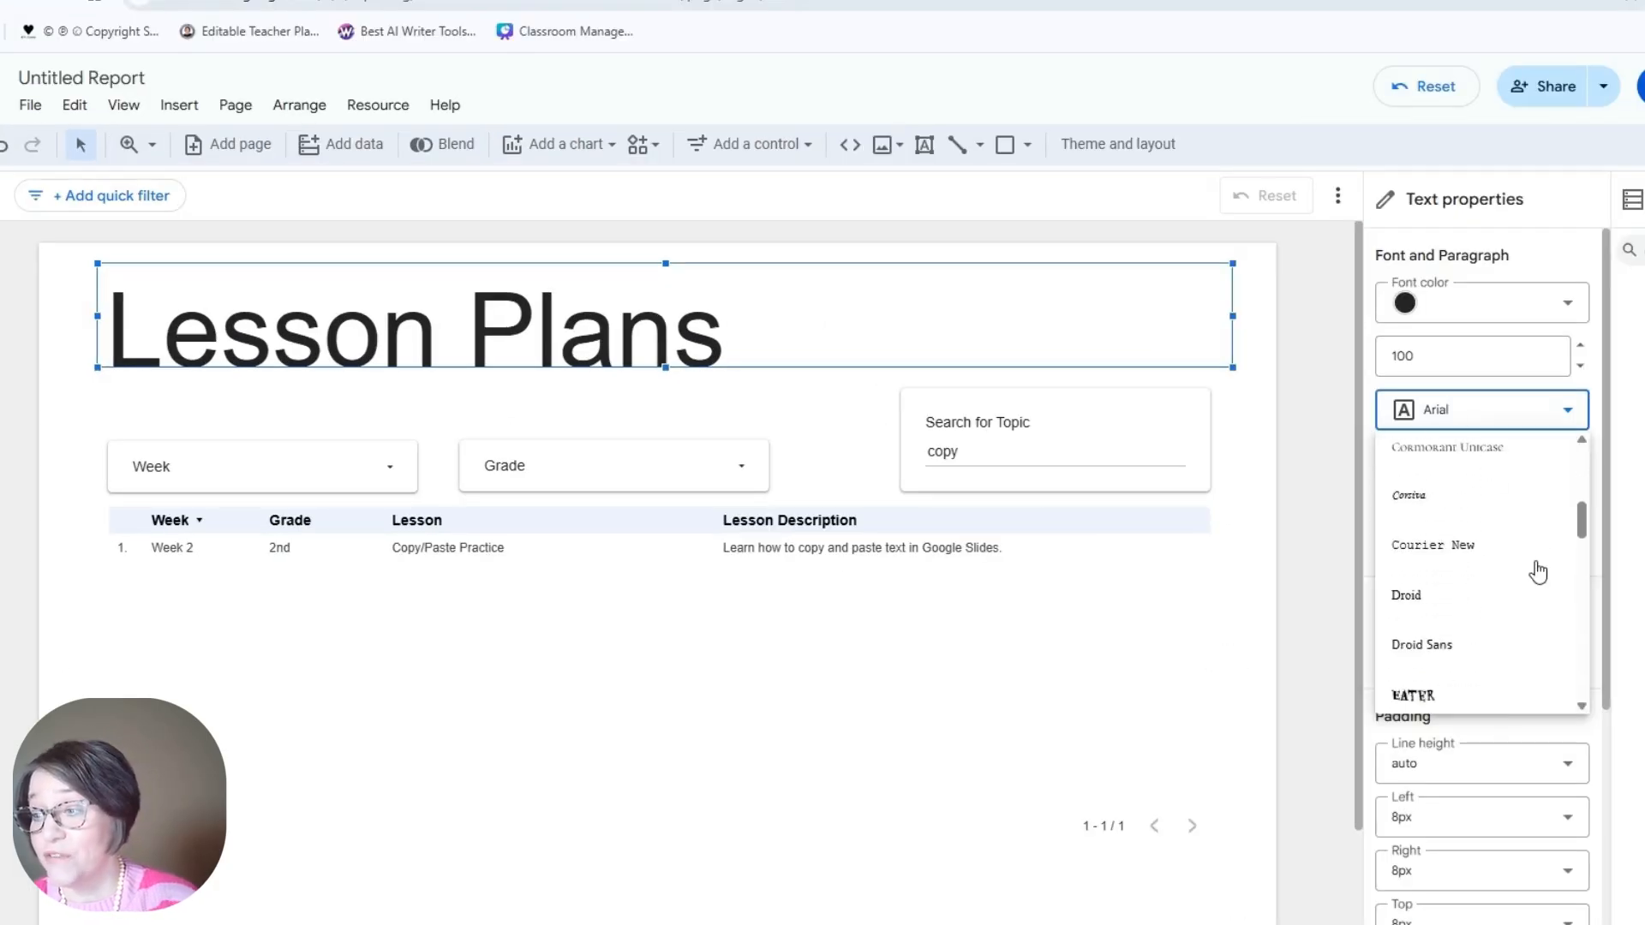
scroll(1538, 572, down, 5)
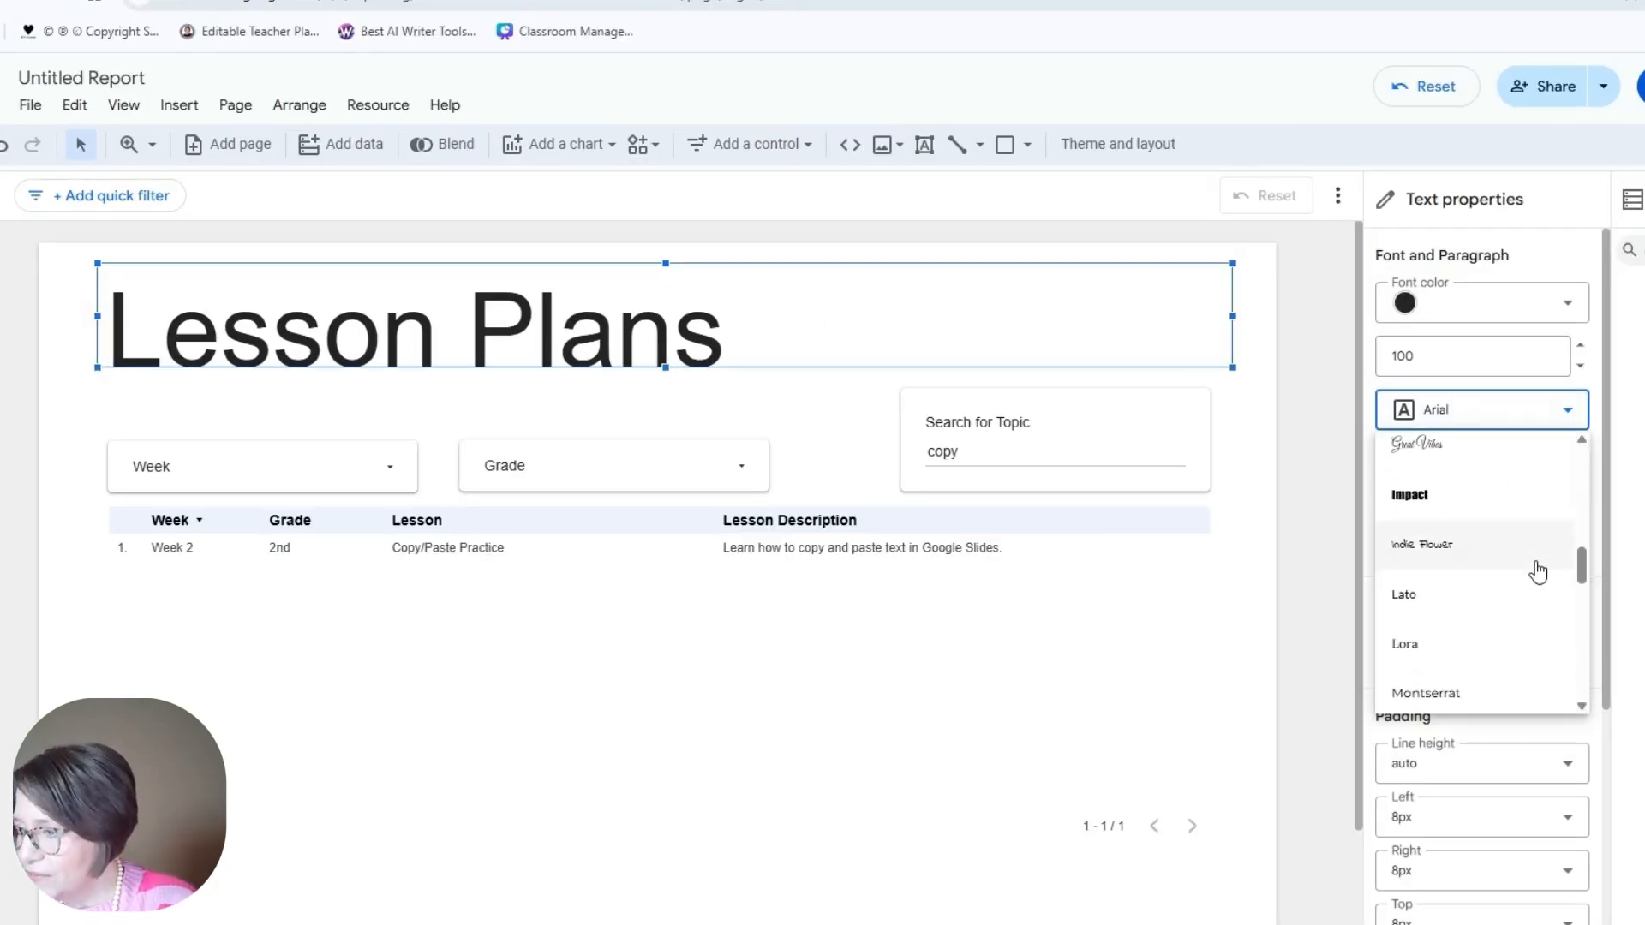
scroll(1538, 572, down, 1)
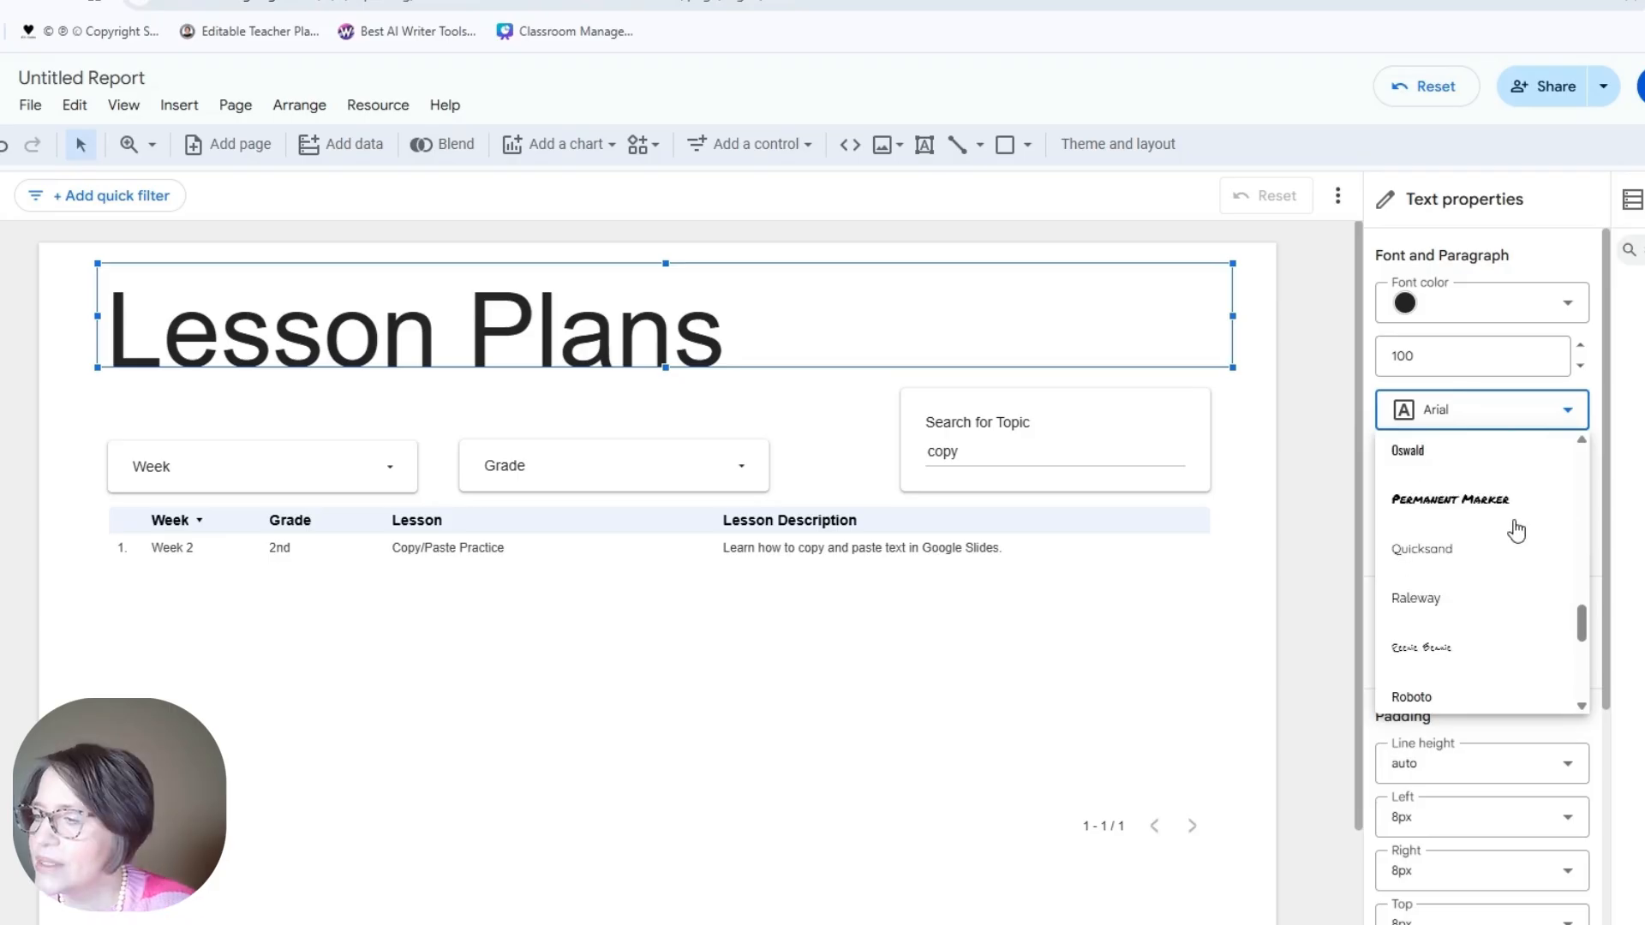
click(1495, 549)
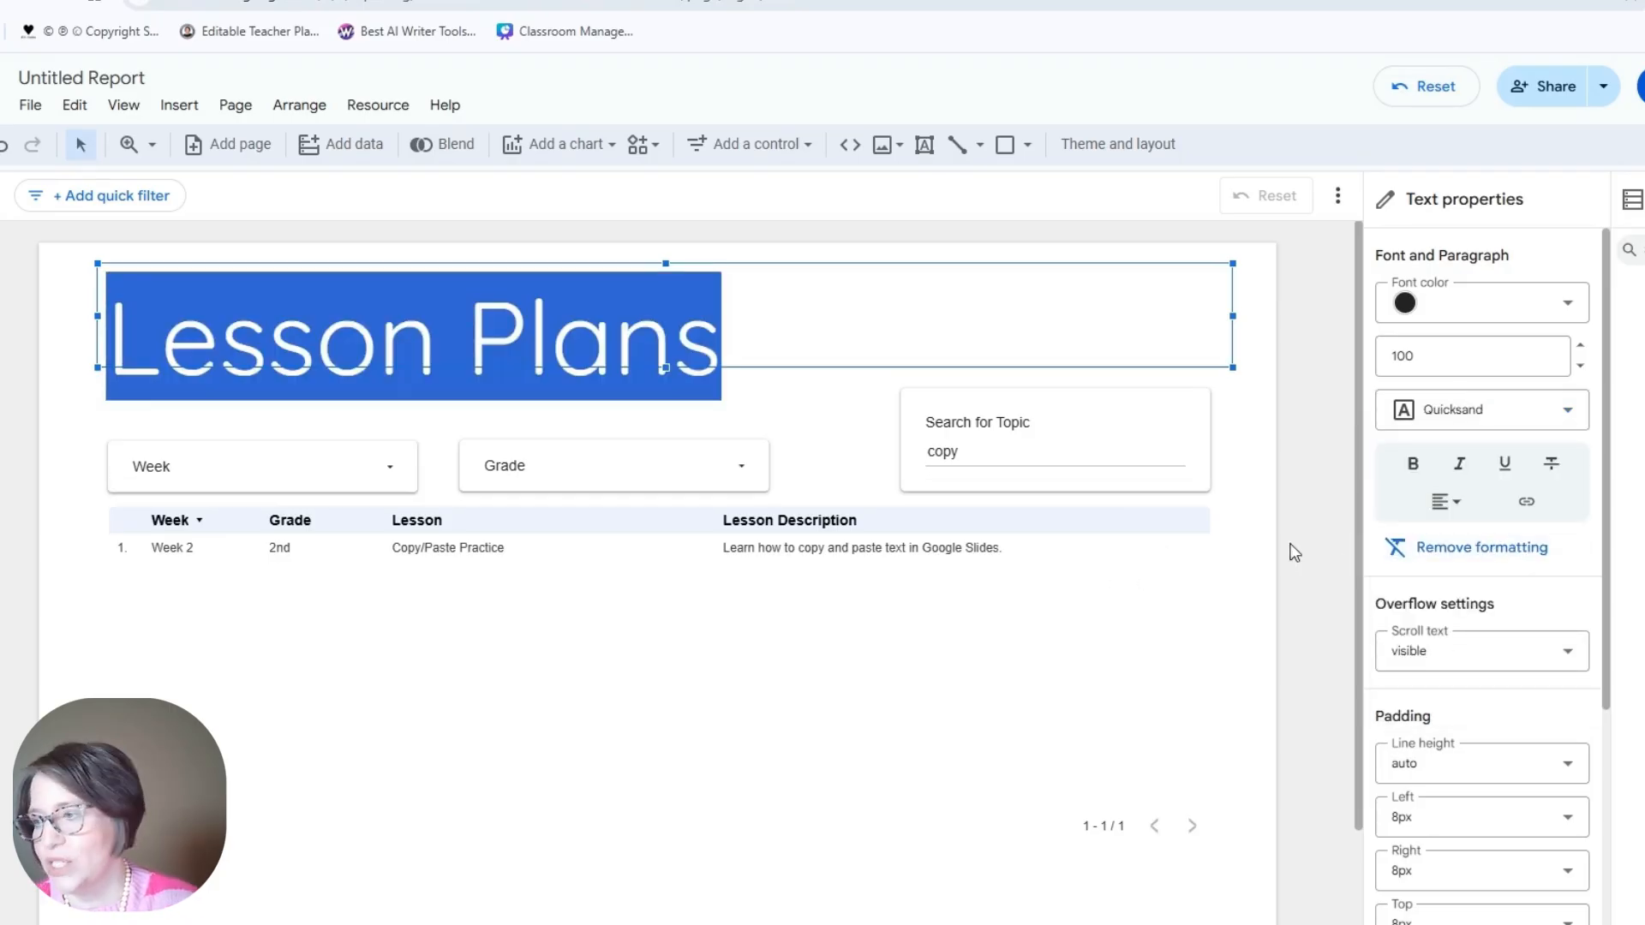
click(1446, 502)
Step: Center the Lesson Plans title and give the Week drop-down filter a light cyan background
click(1483, 540)
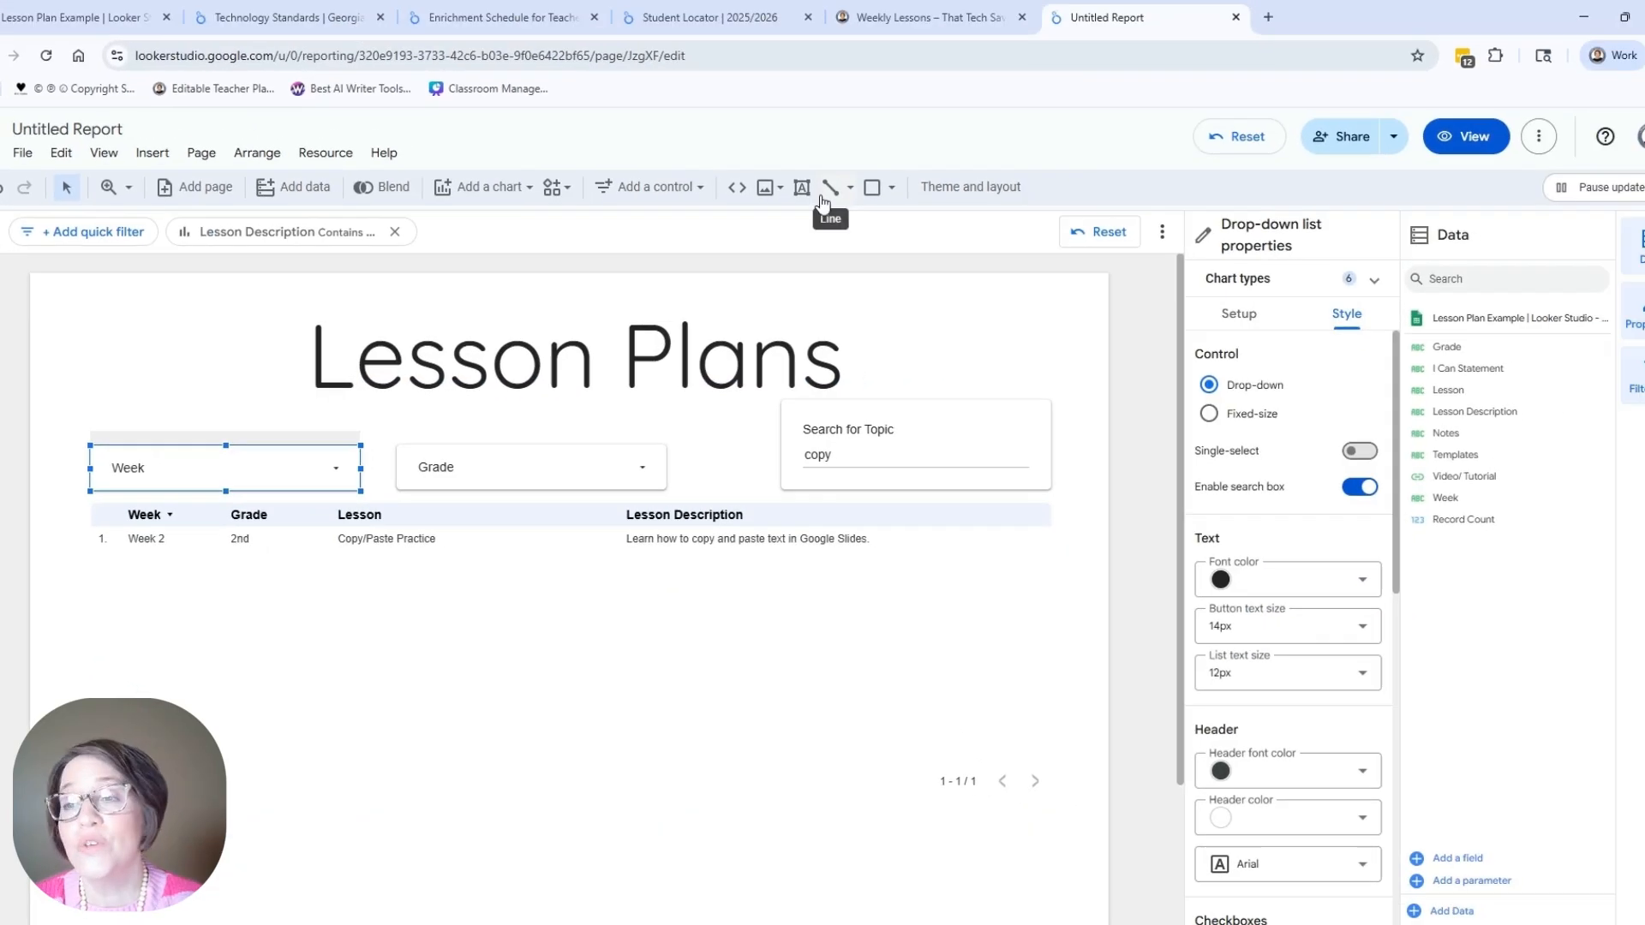
click(542, 24)
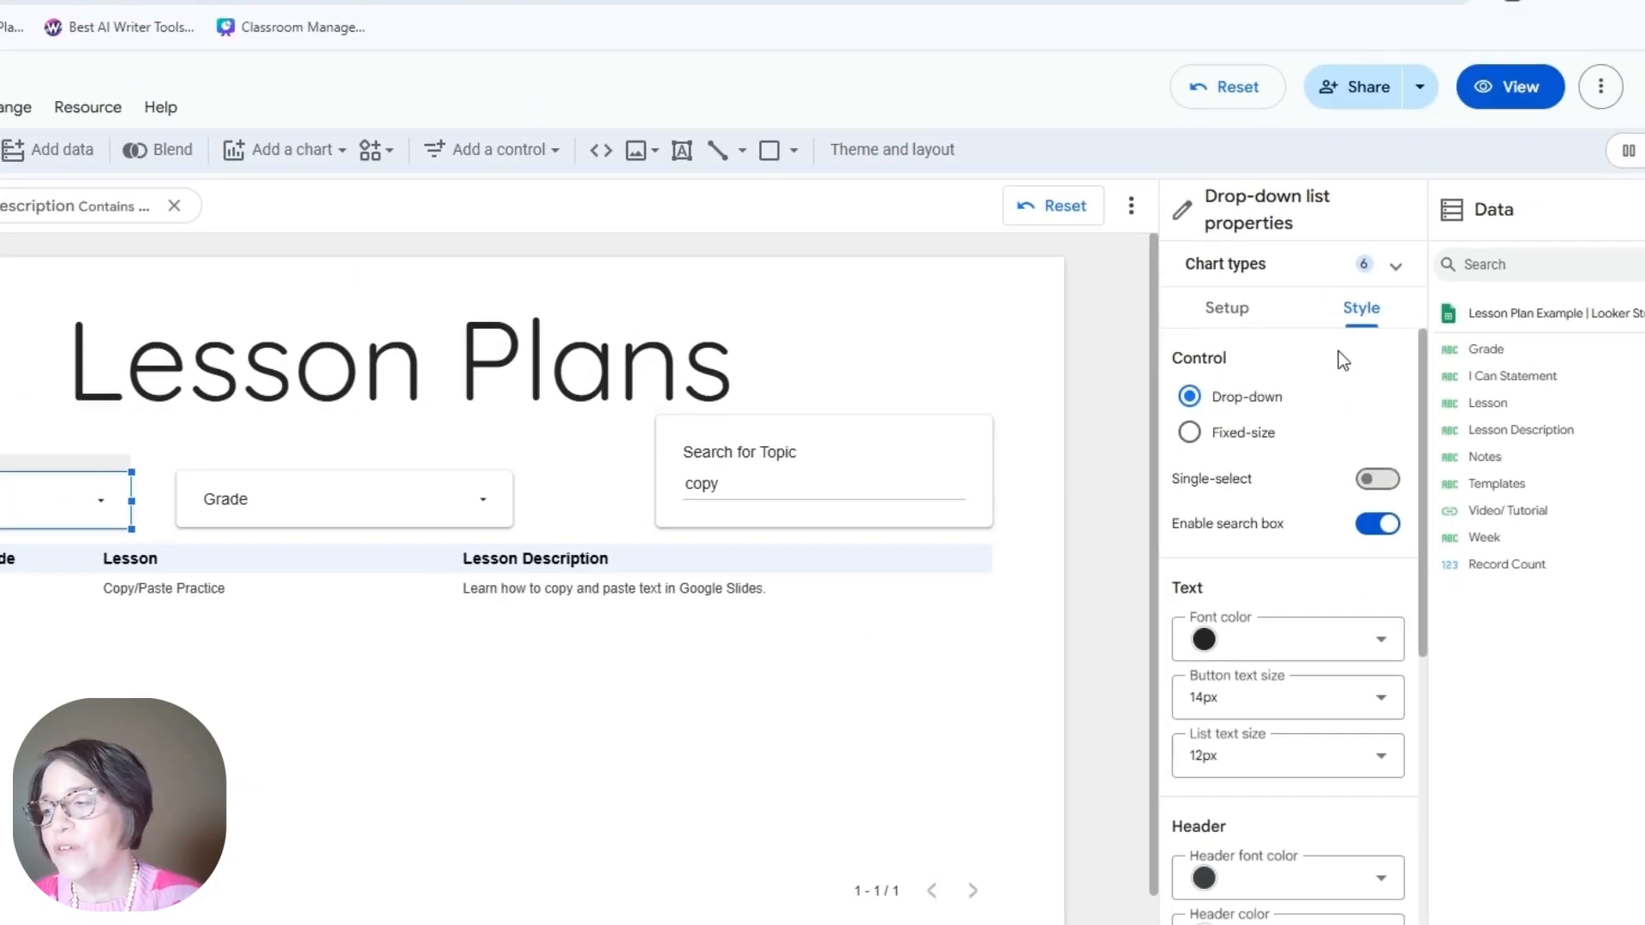
scroll(1314, 635, down, 3)
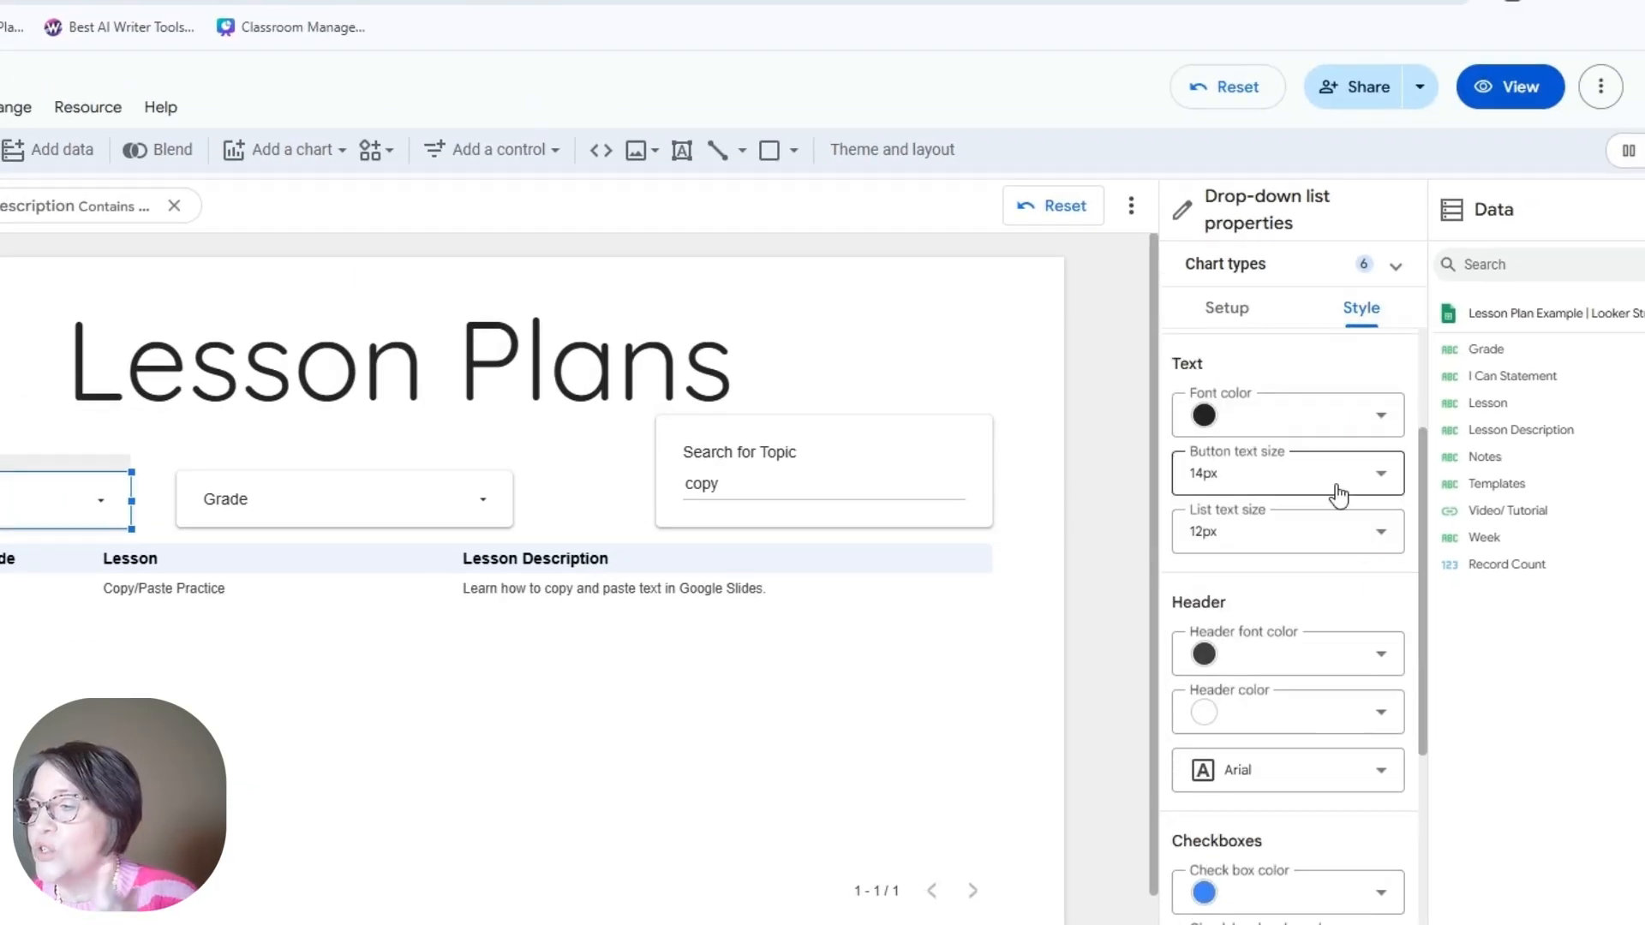
scroll(1320, 682, down, 3)
scroll(1319, 682, down, 5)
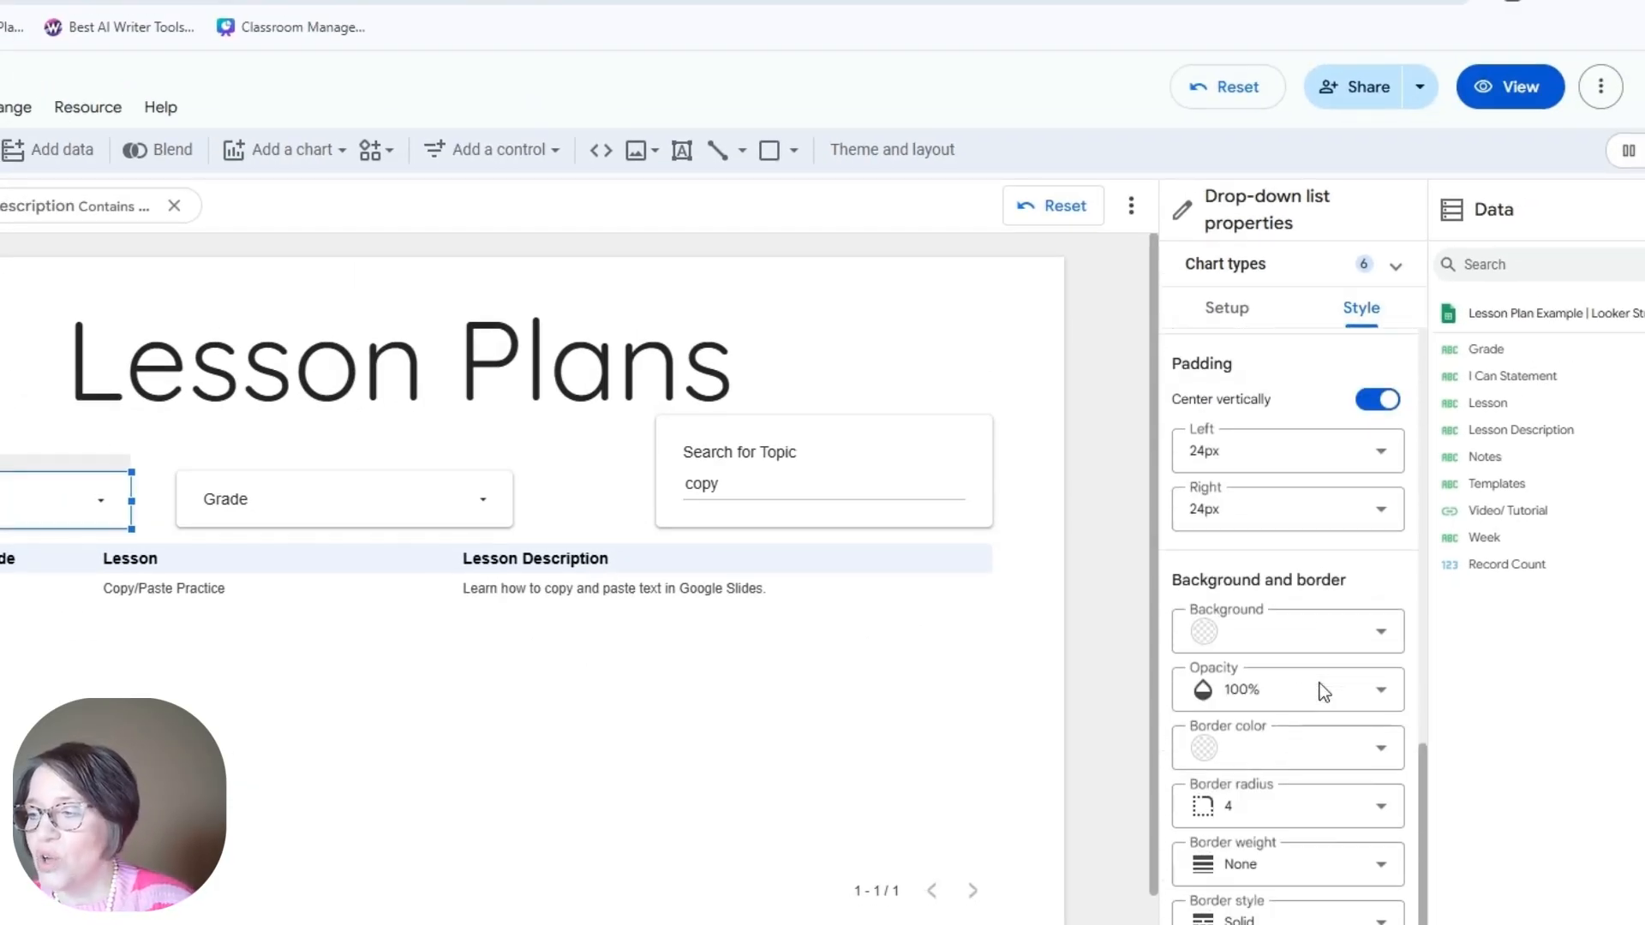
scroll(1191, 624, up, 6)
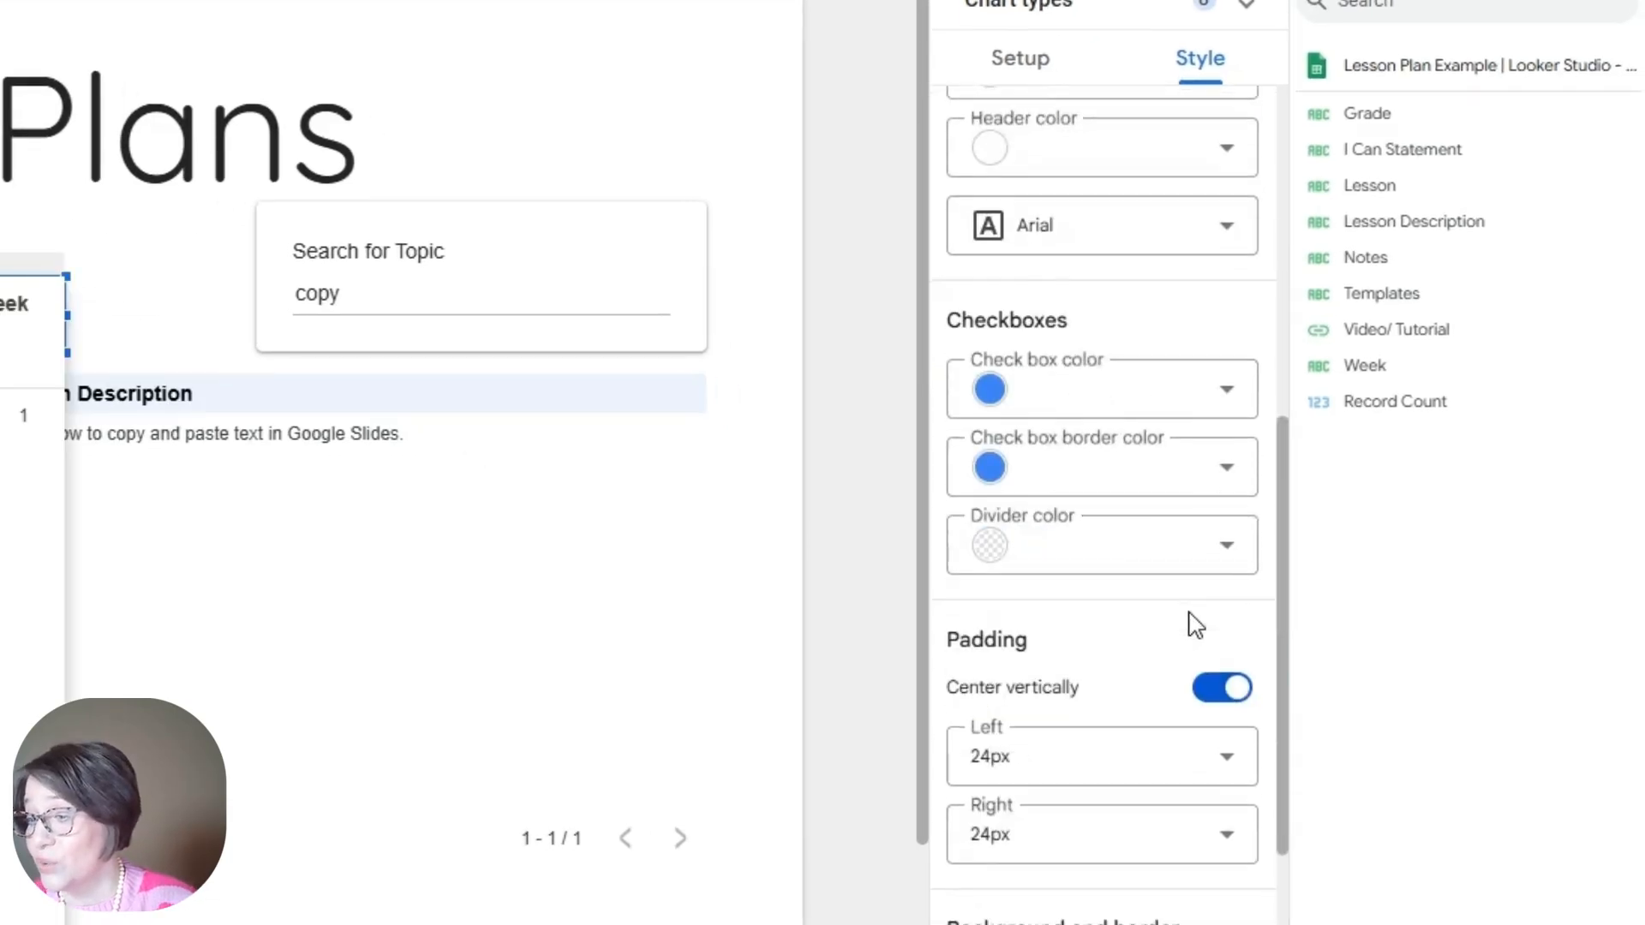
scroll(1195, 617, down, 2)
scroll(1201, 605, down, 3)
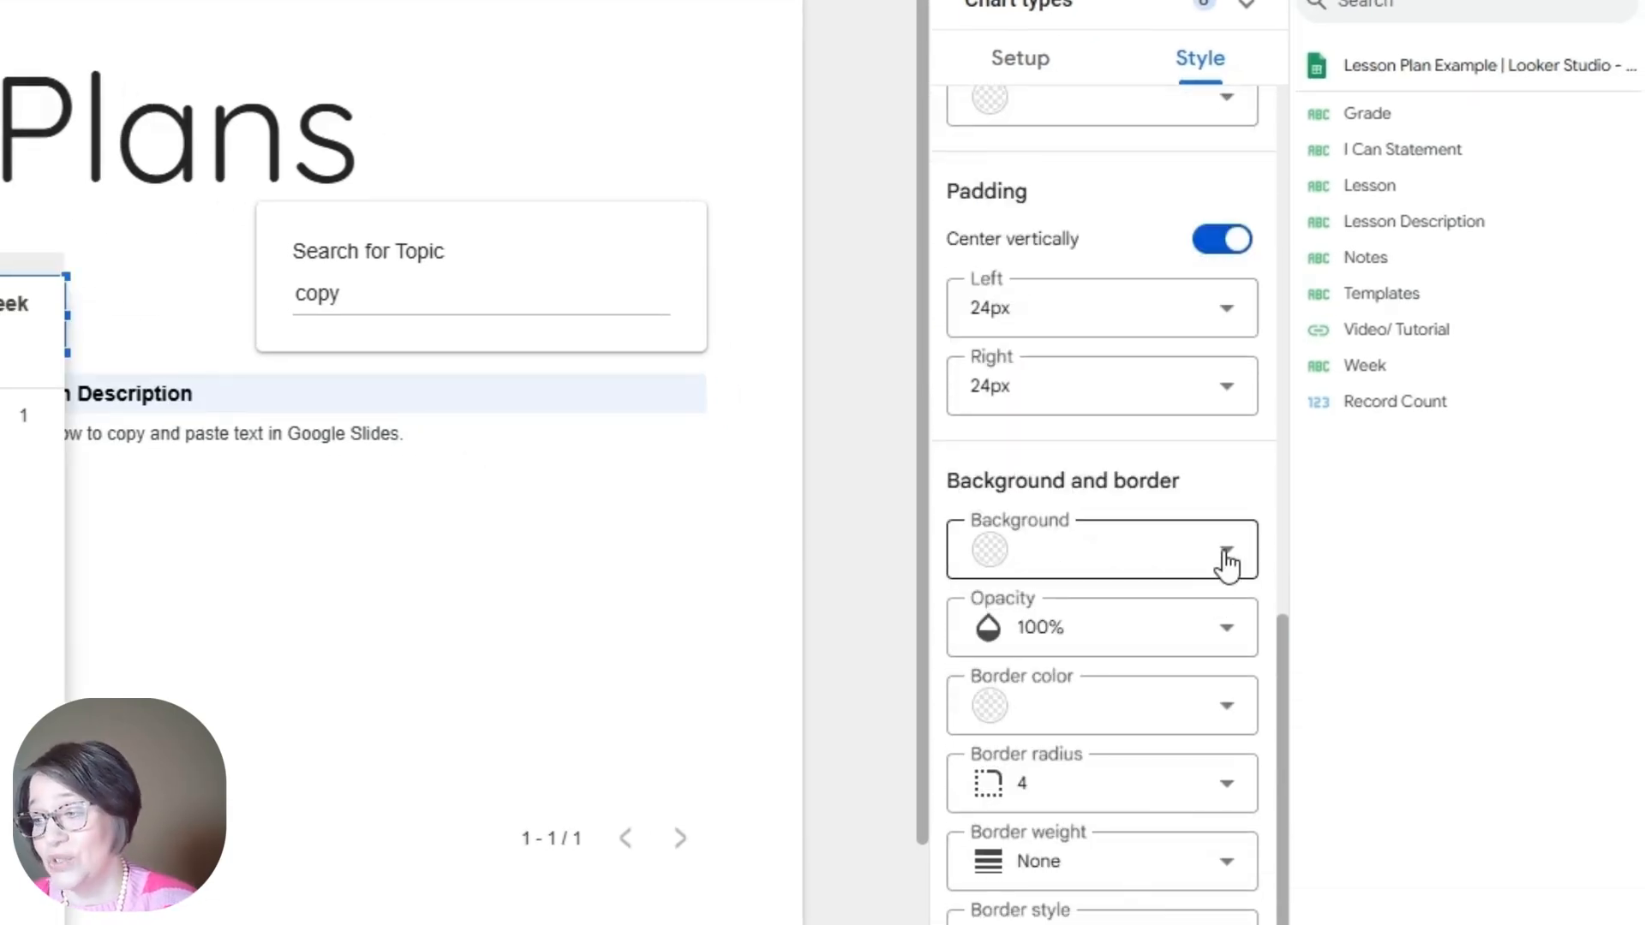
click(1227, 549)
click(1249, 728)
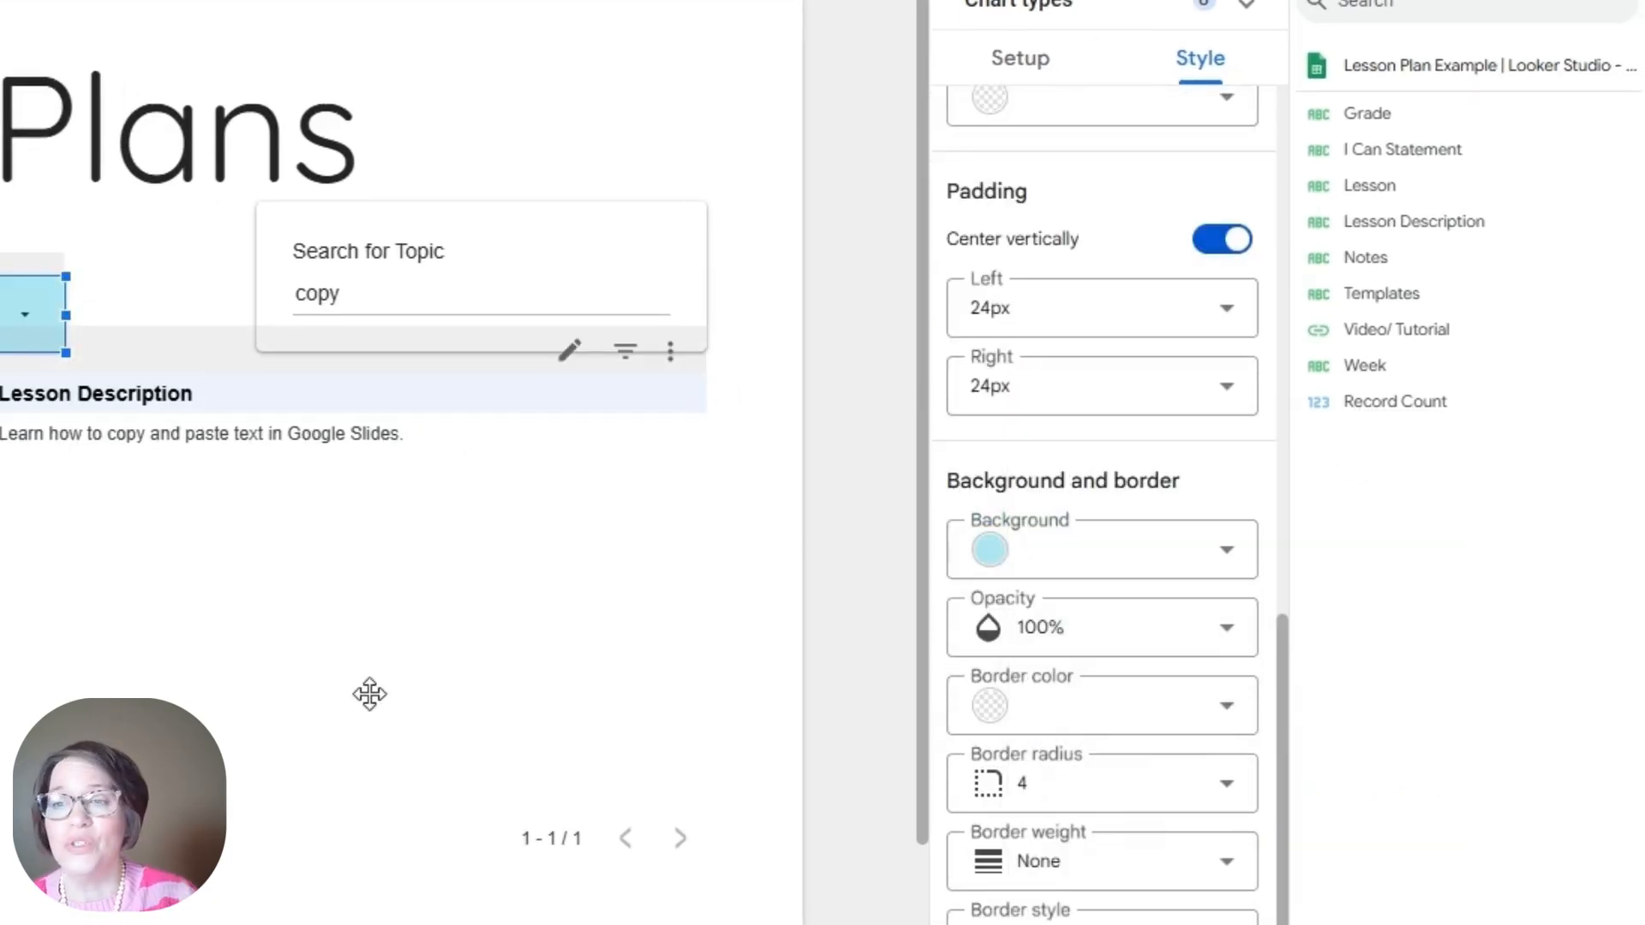
click(369, 694)
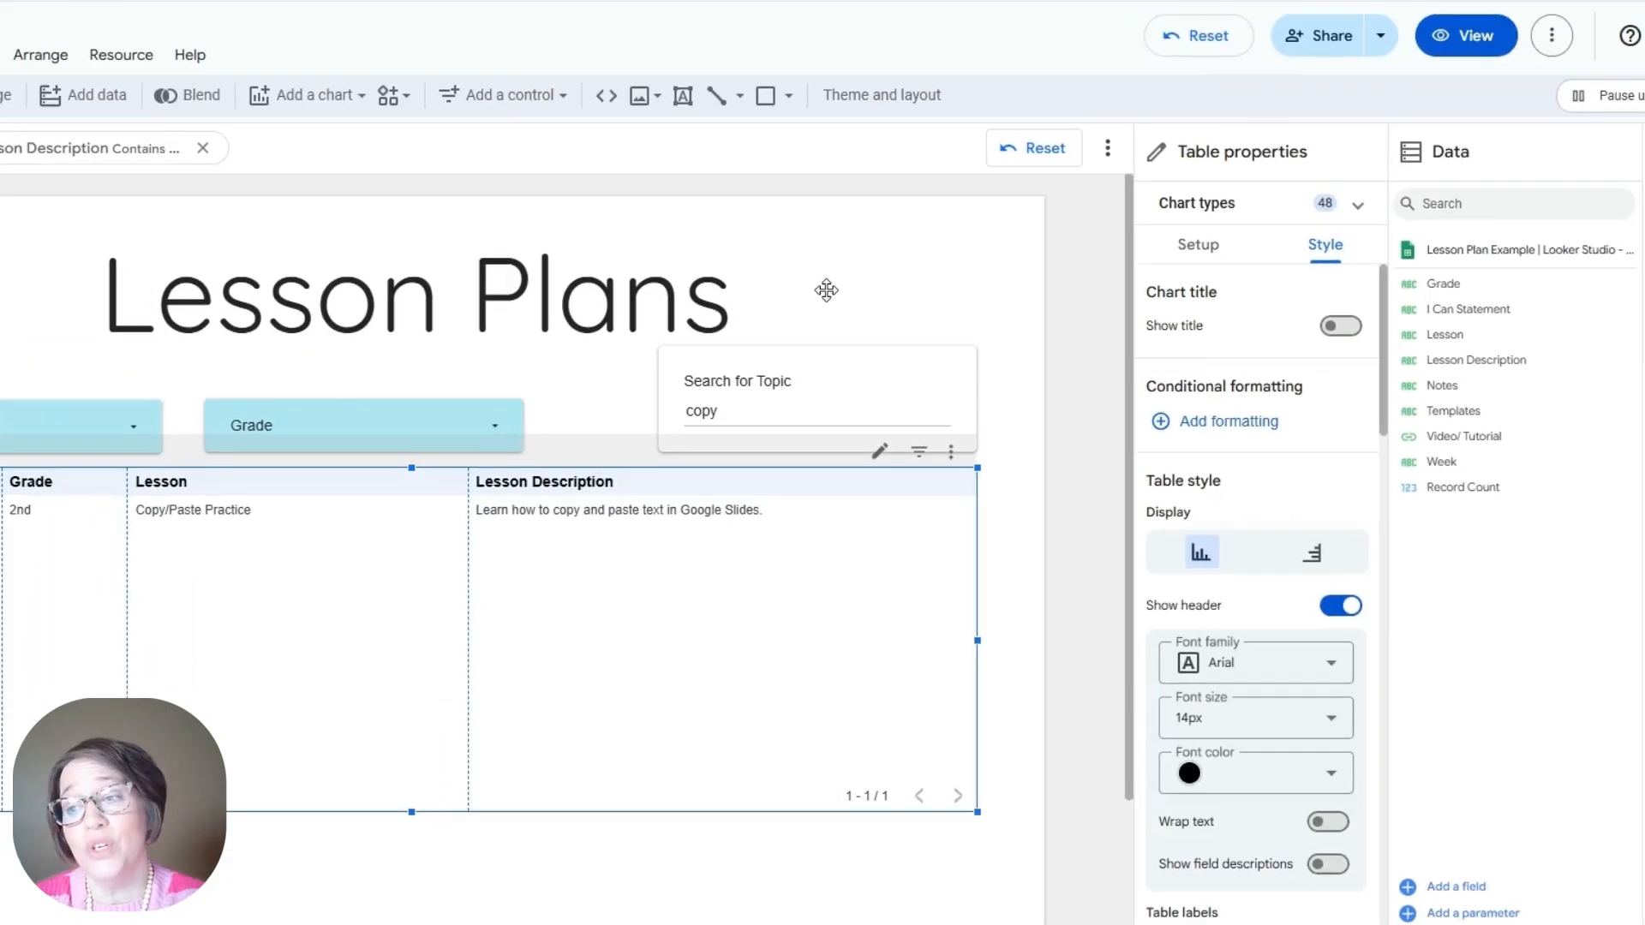
Step: Reset the topic search to show all four lessons, then save link sharing as Unlisted, Viewer role
click(502, 107)
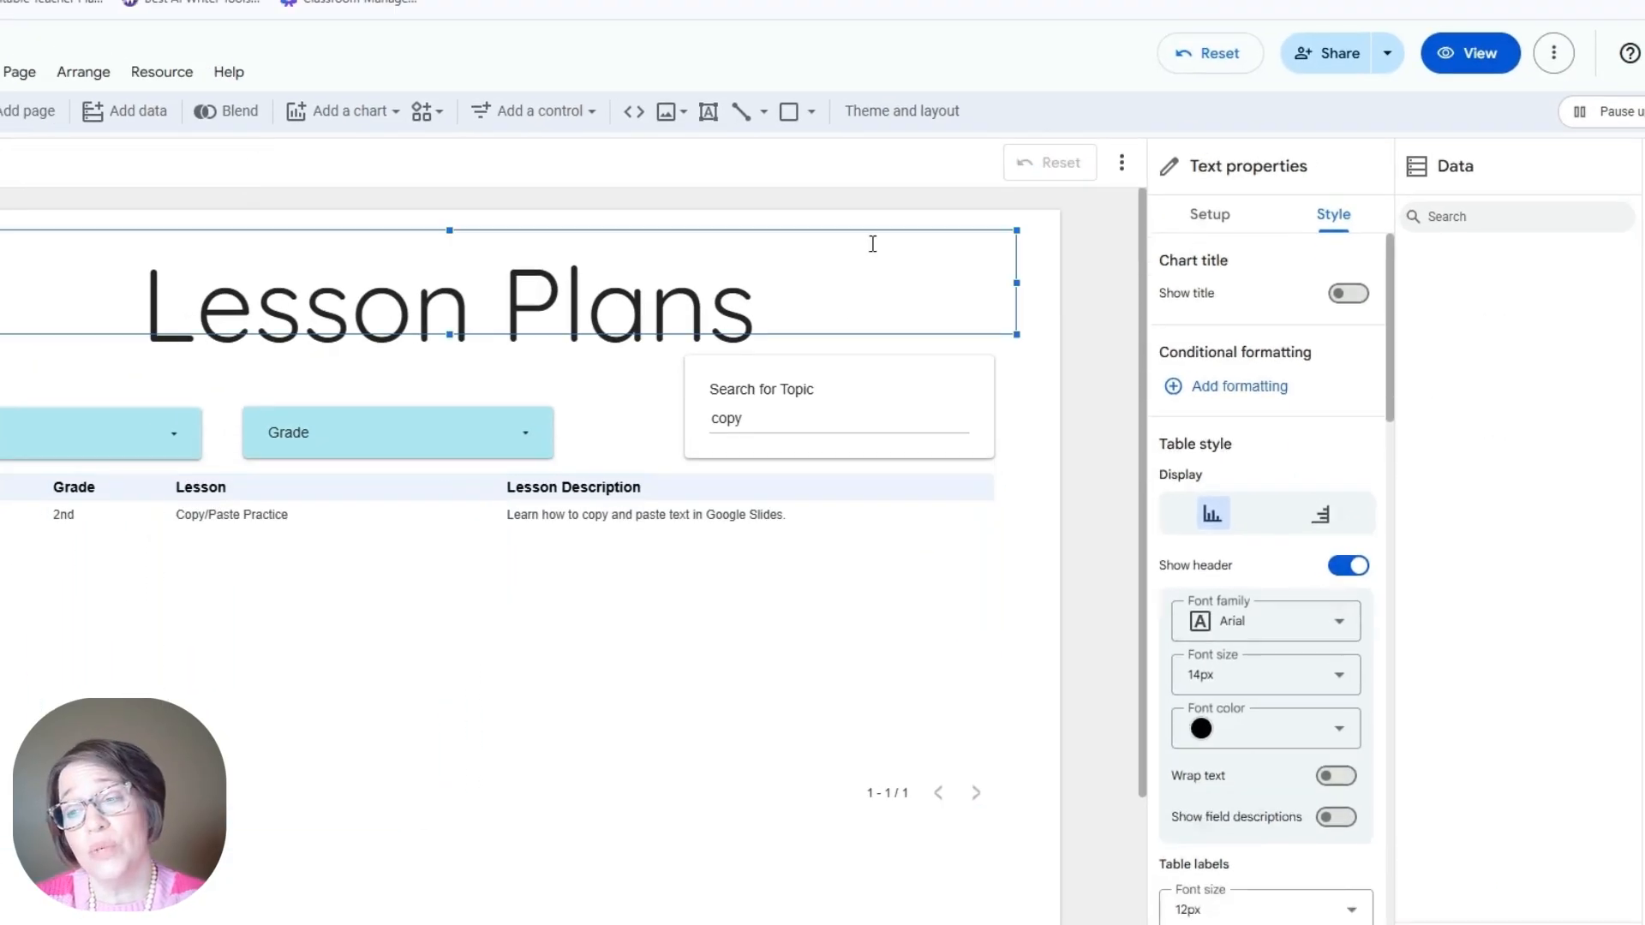
click(1196, 65)
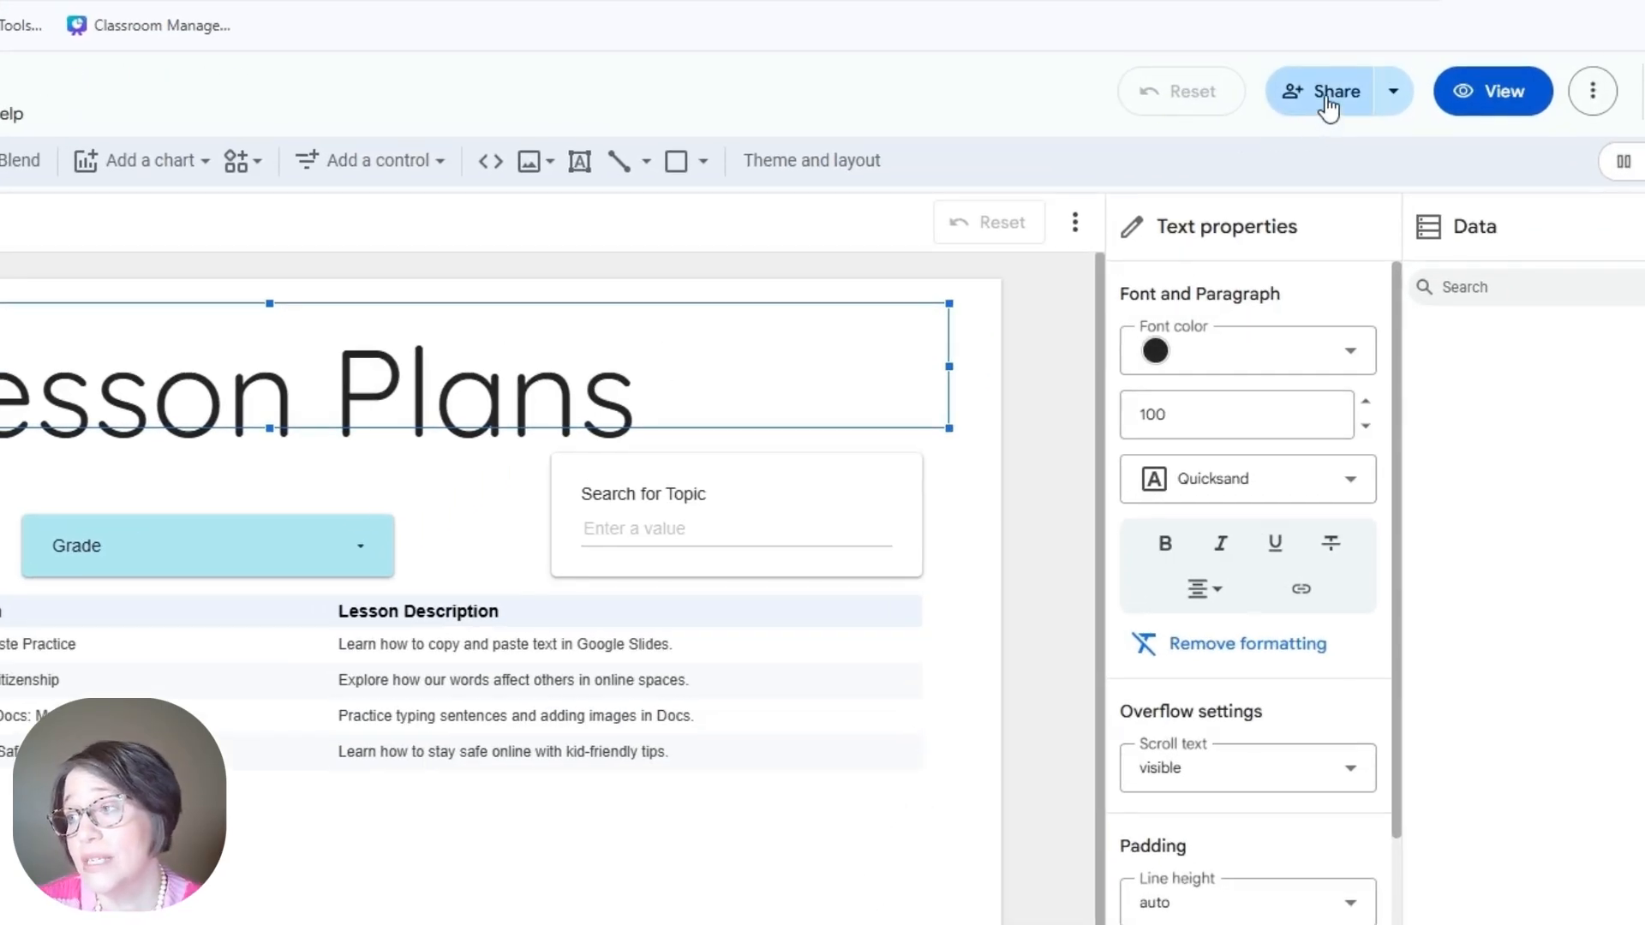
click(1326, 98)
click(327, 765)
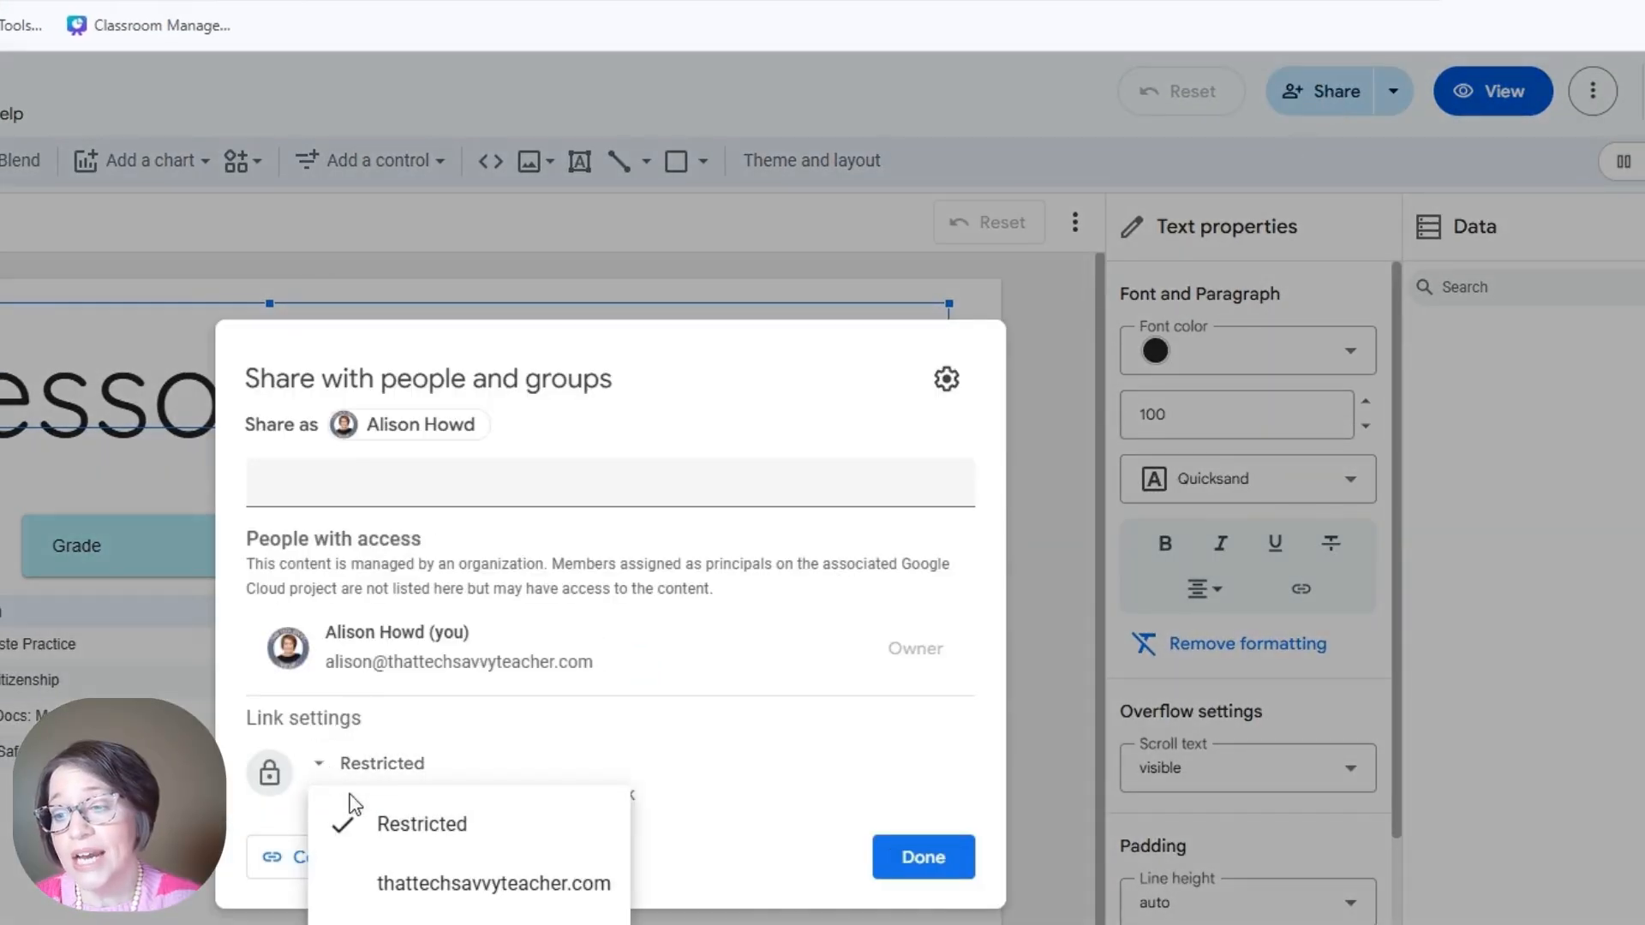
click(463, 921)
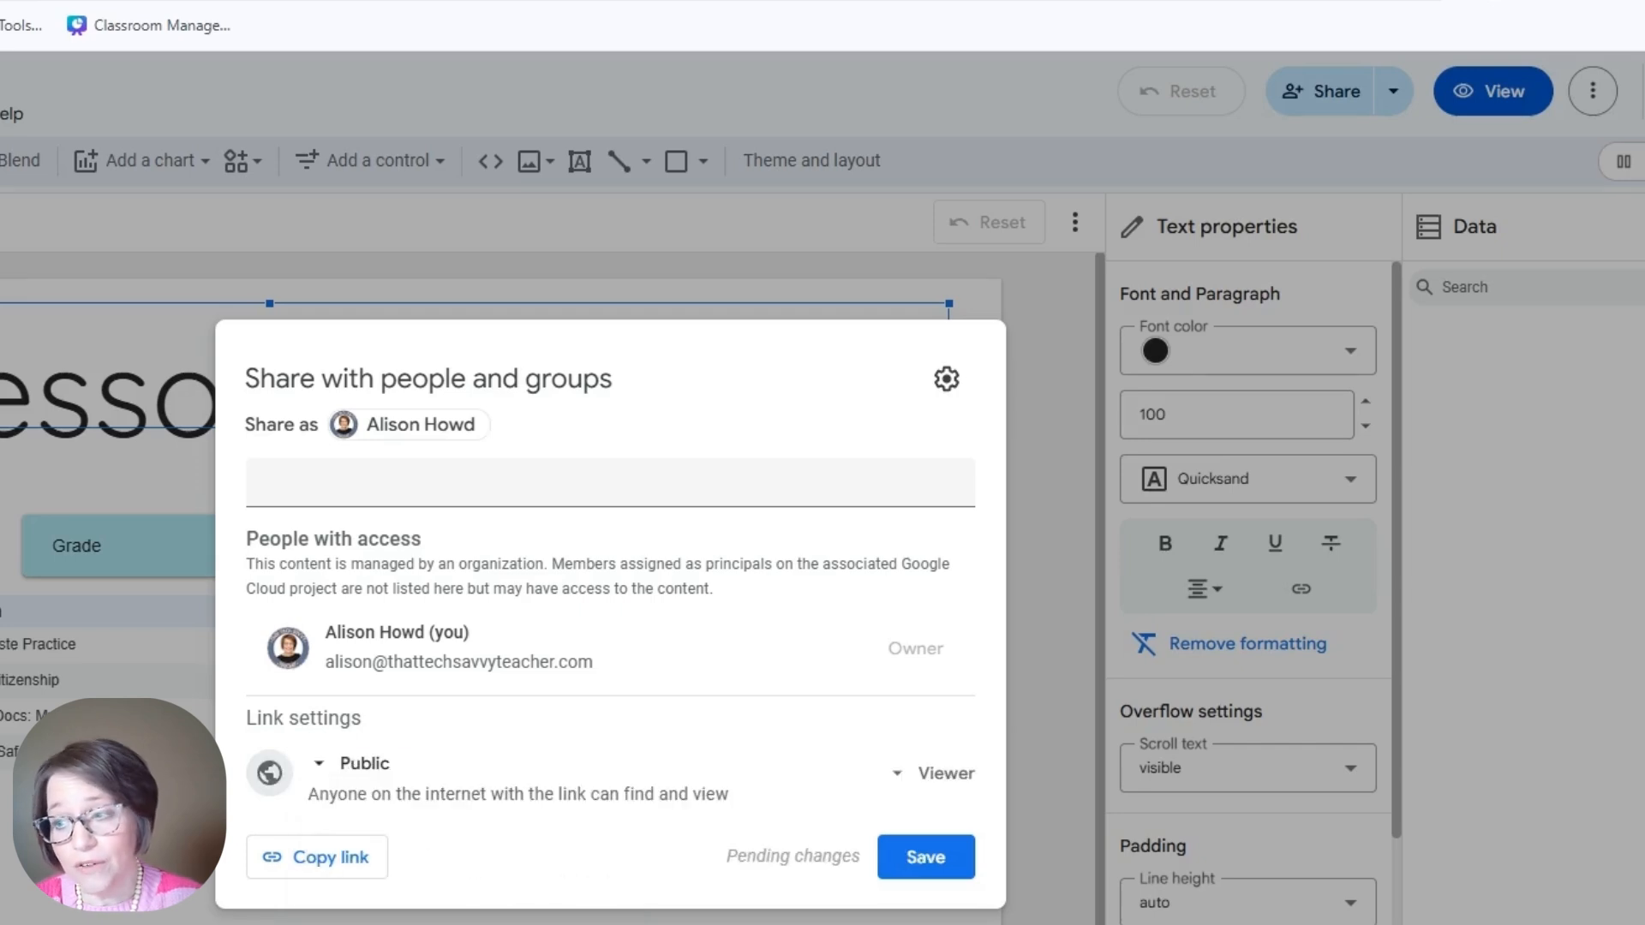
click(948, 784)
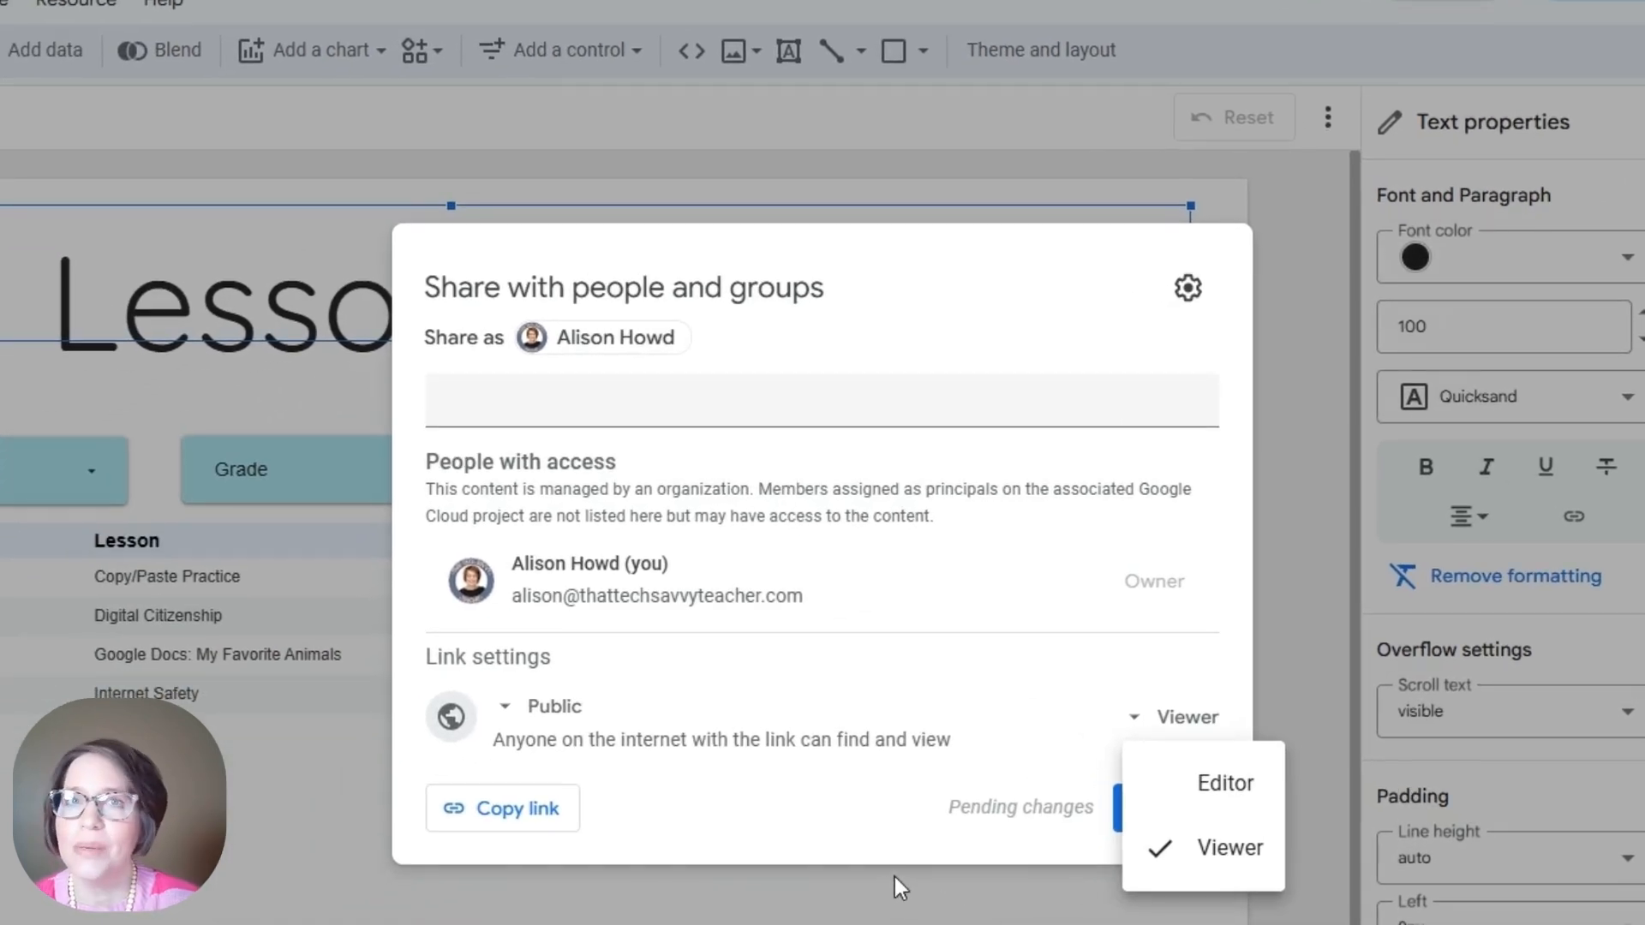
click(896, 876)
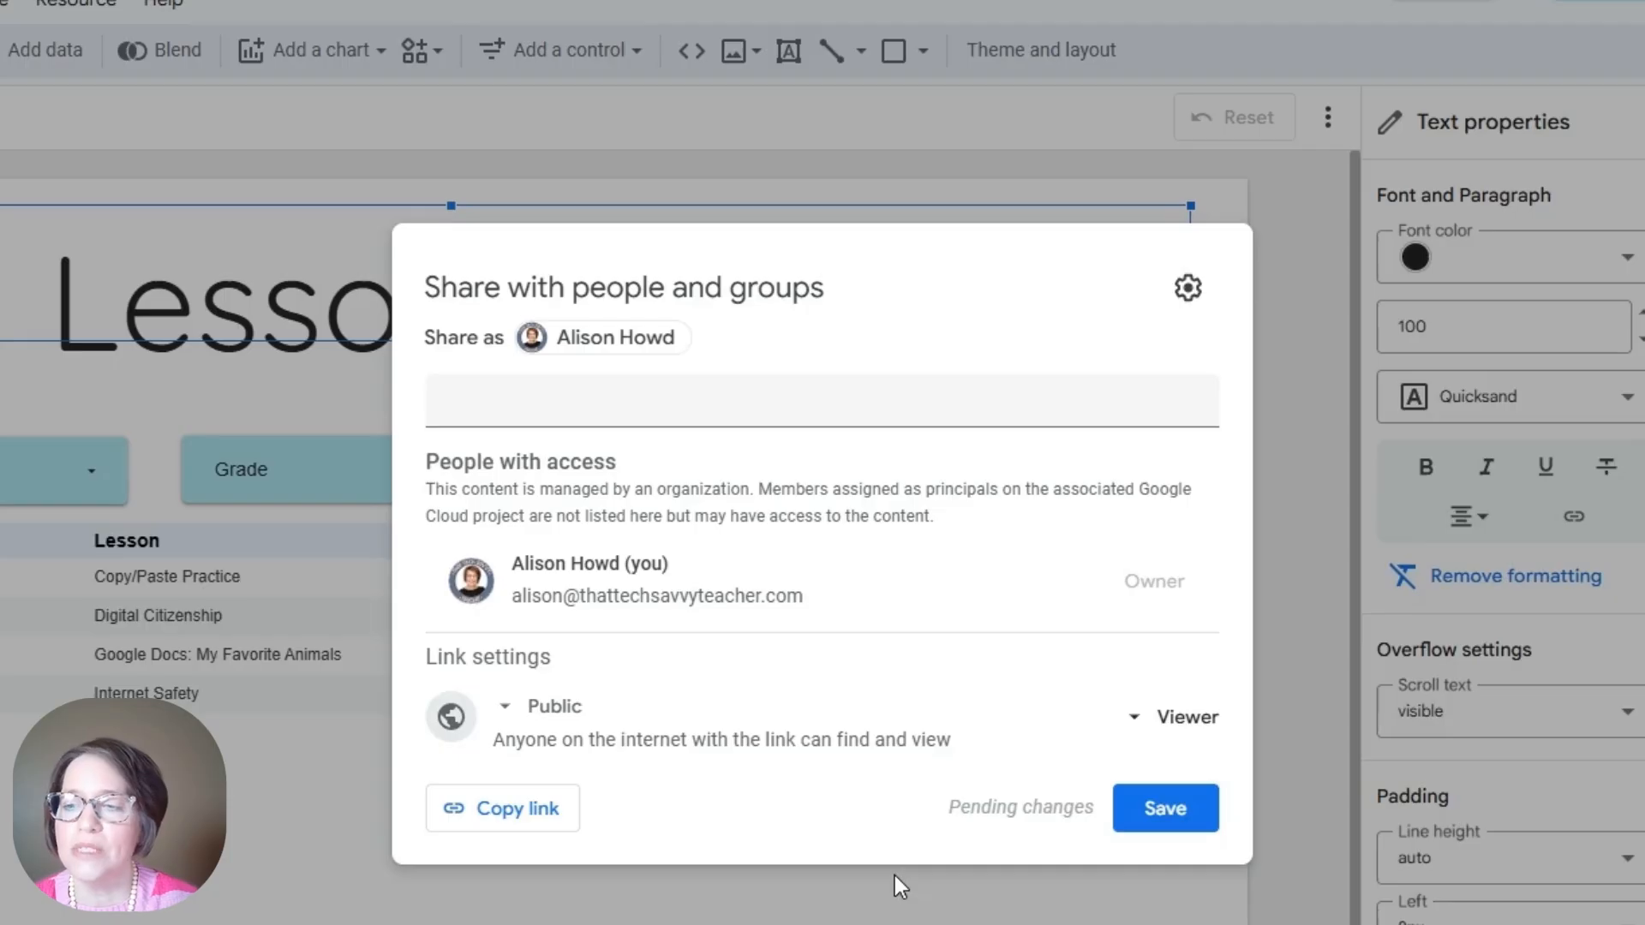
click(513, 706)
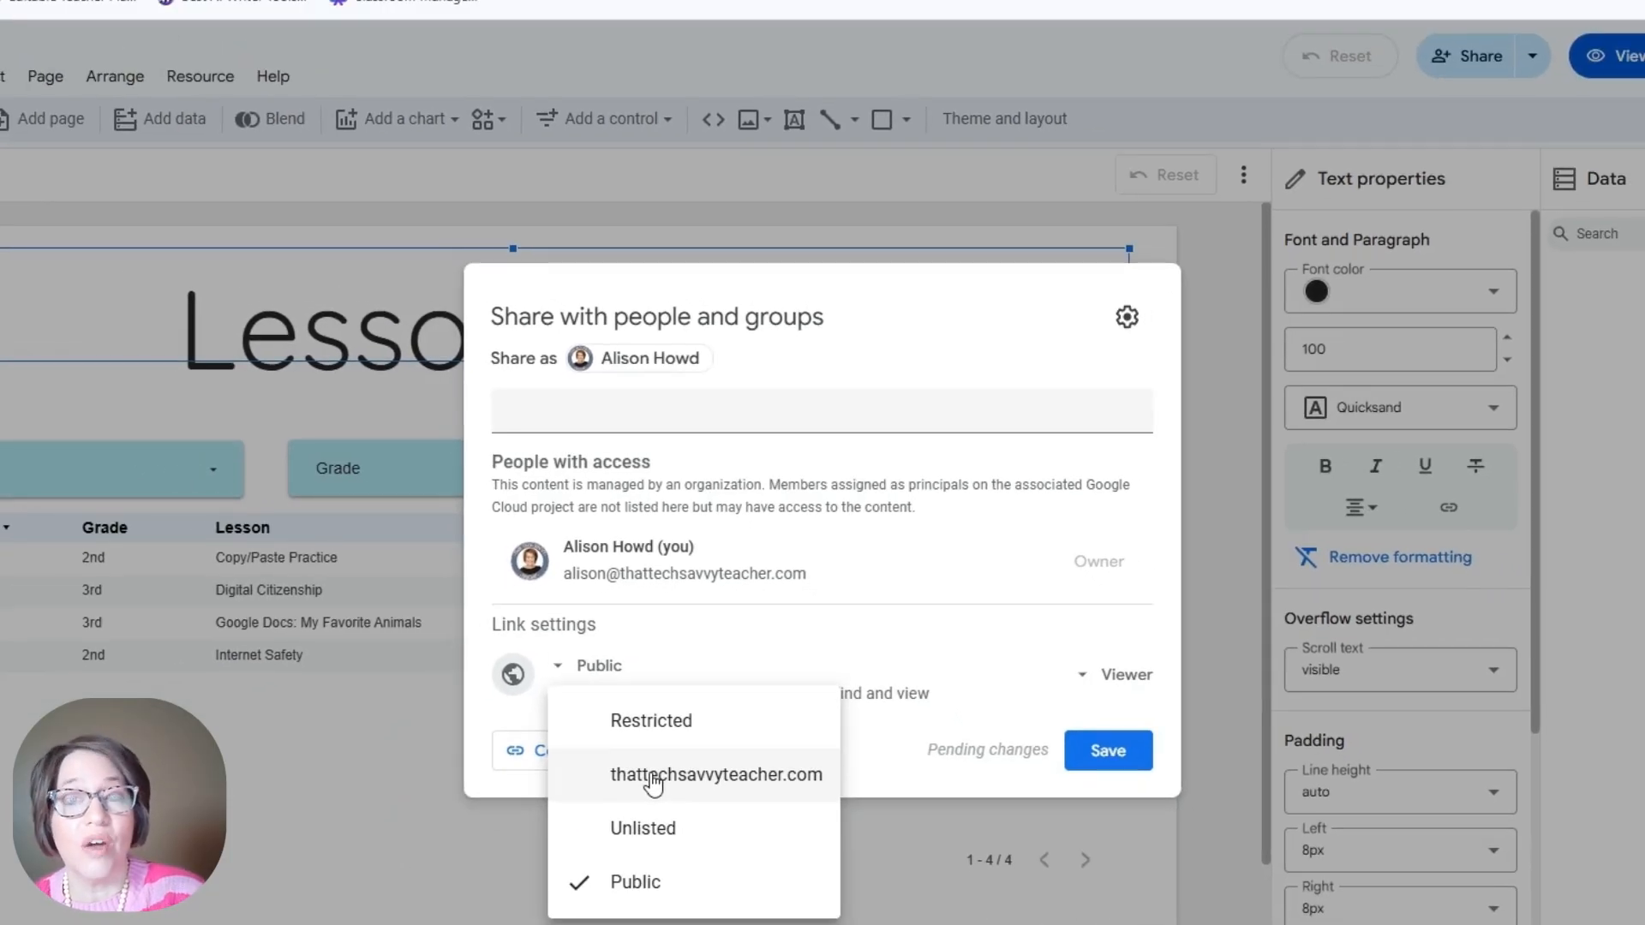
click(661, 846)
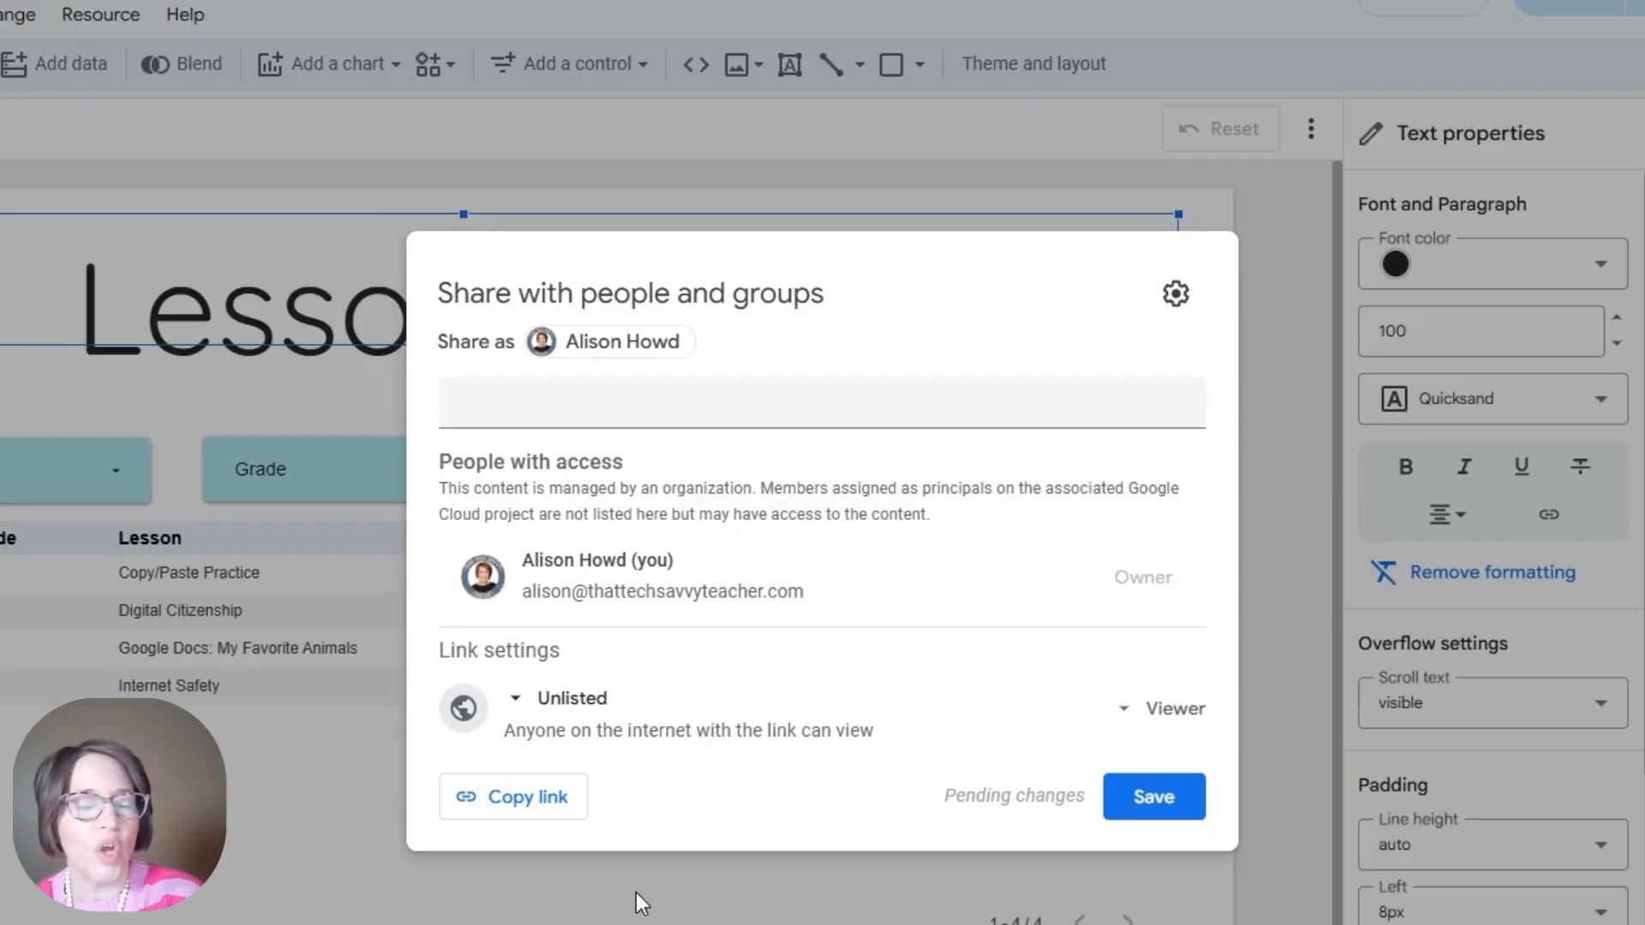
click(1157, 798)
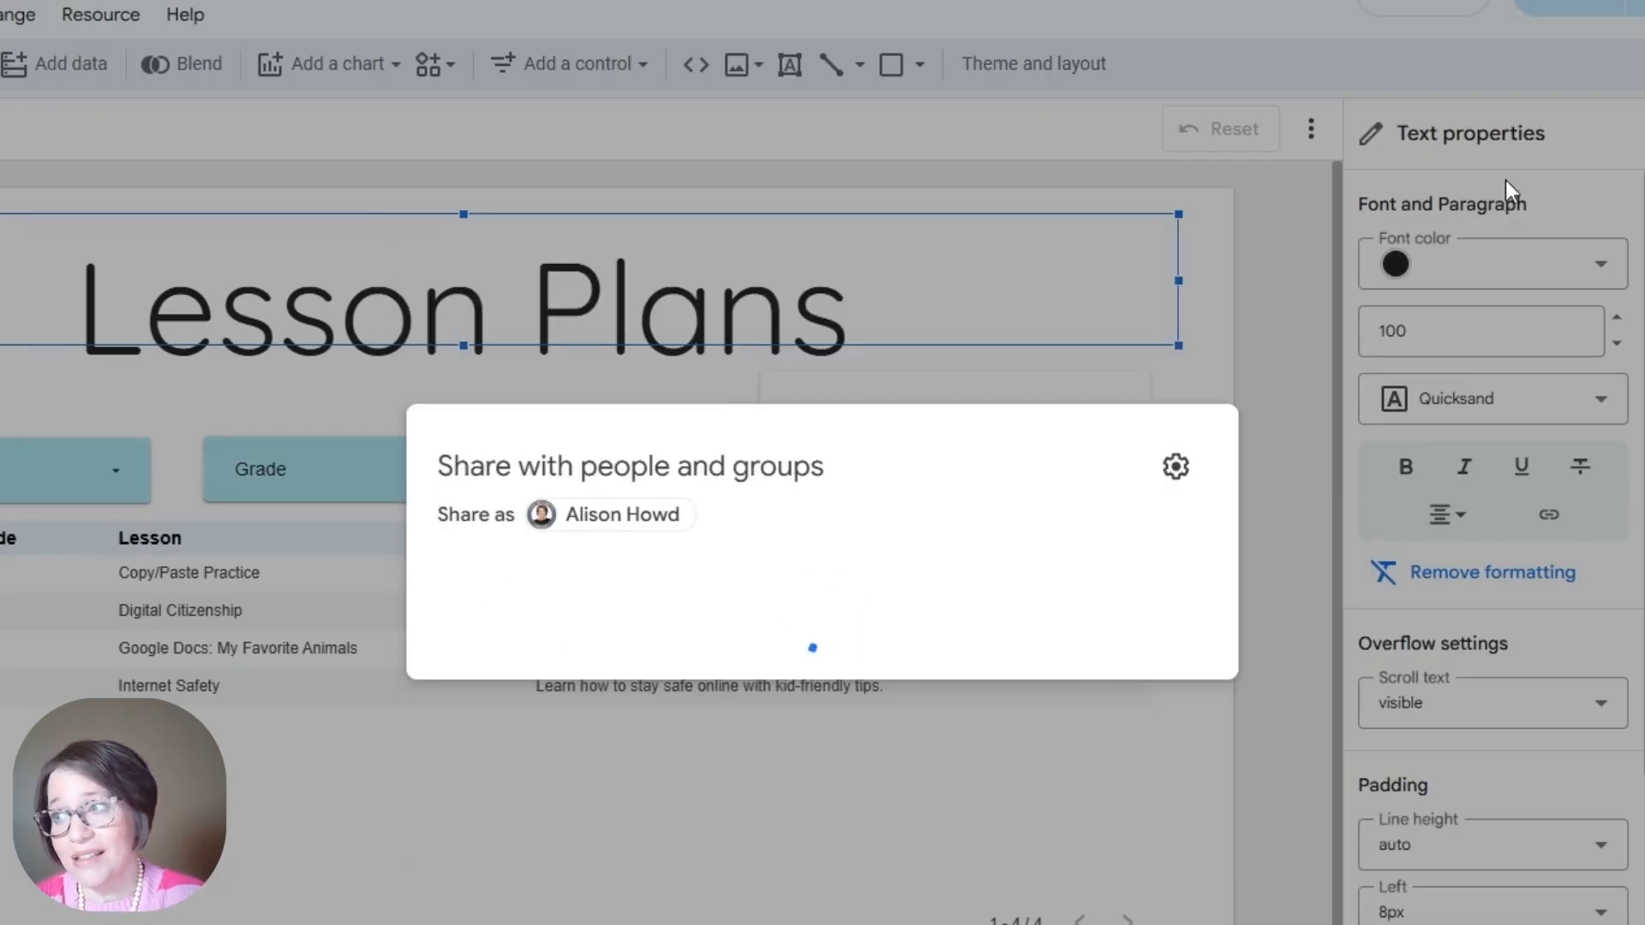